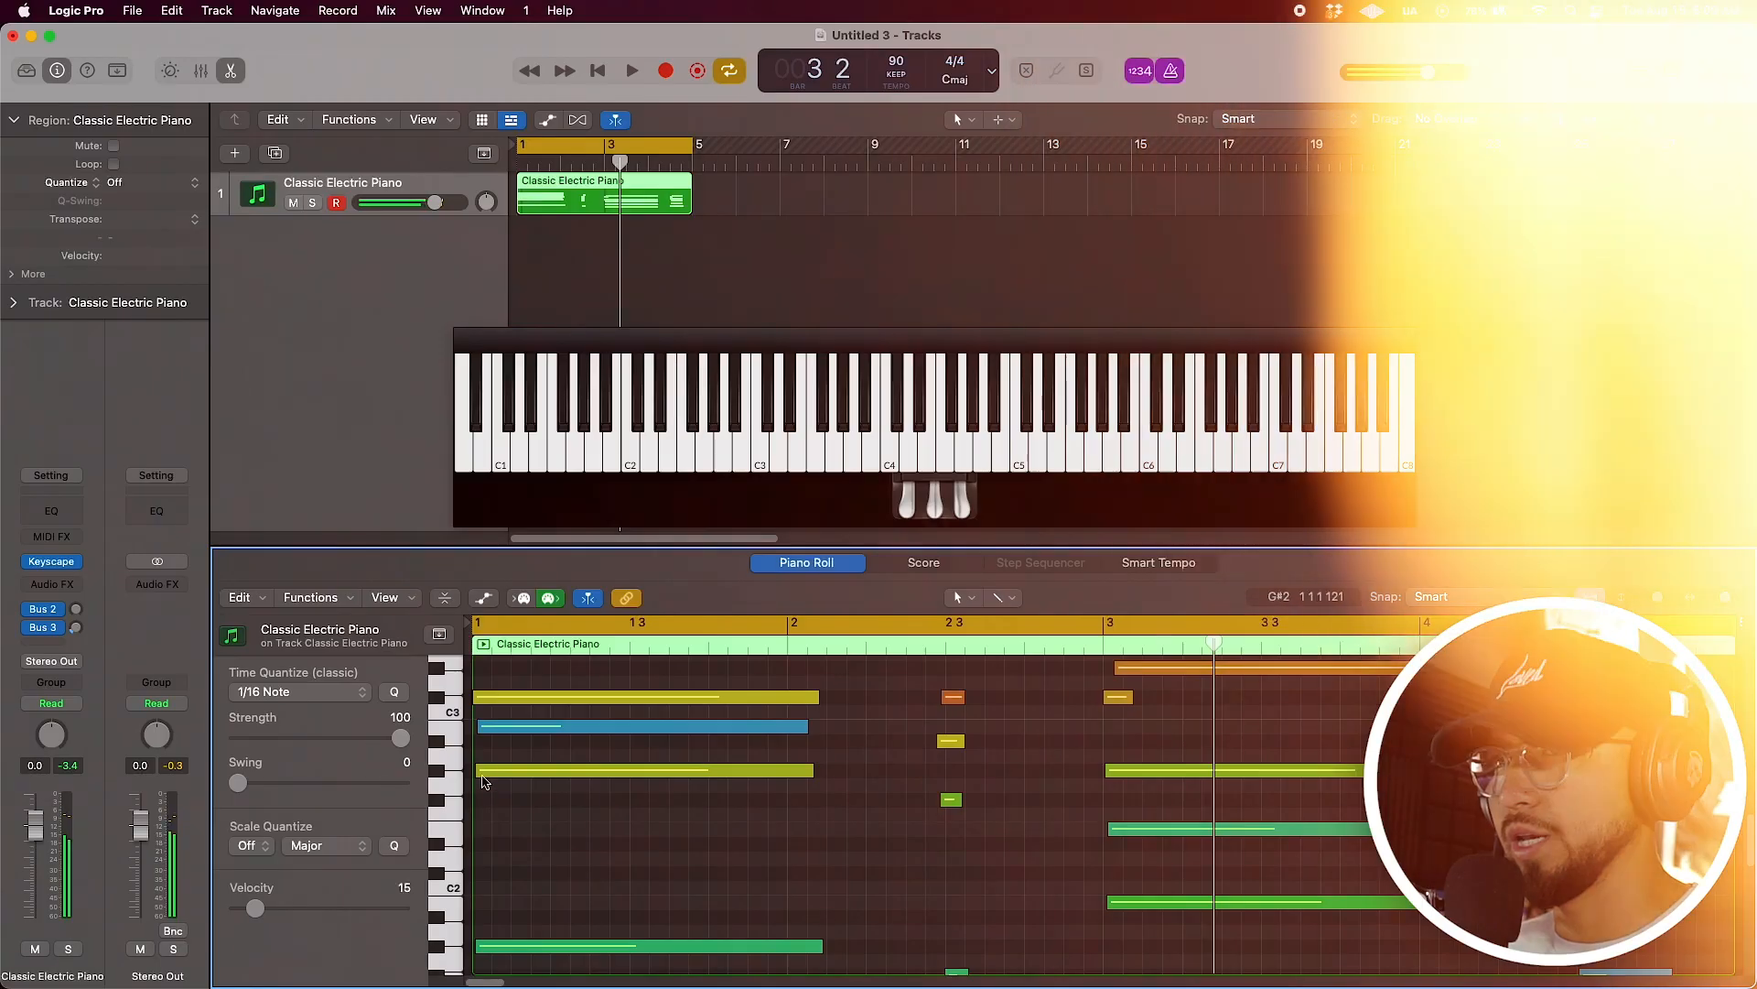
# Extend the late note starts of the first chord in the Classic Electric Piano region back to position 1 1 1 1.
pyautogui.moveTo(482, 727); pyautogui.dragTo(477, 728)
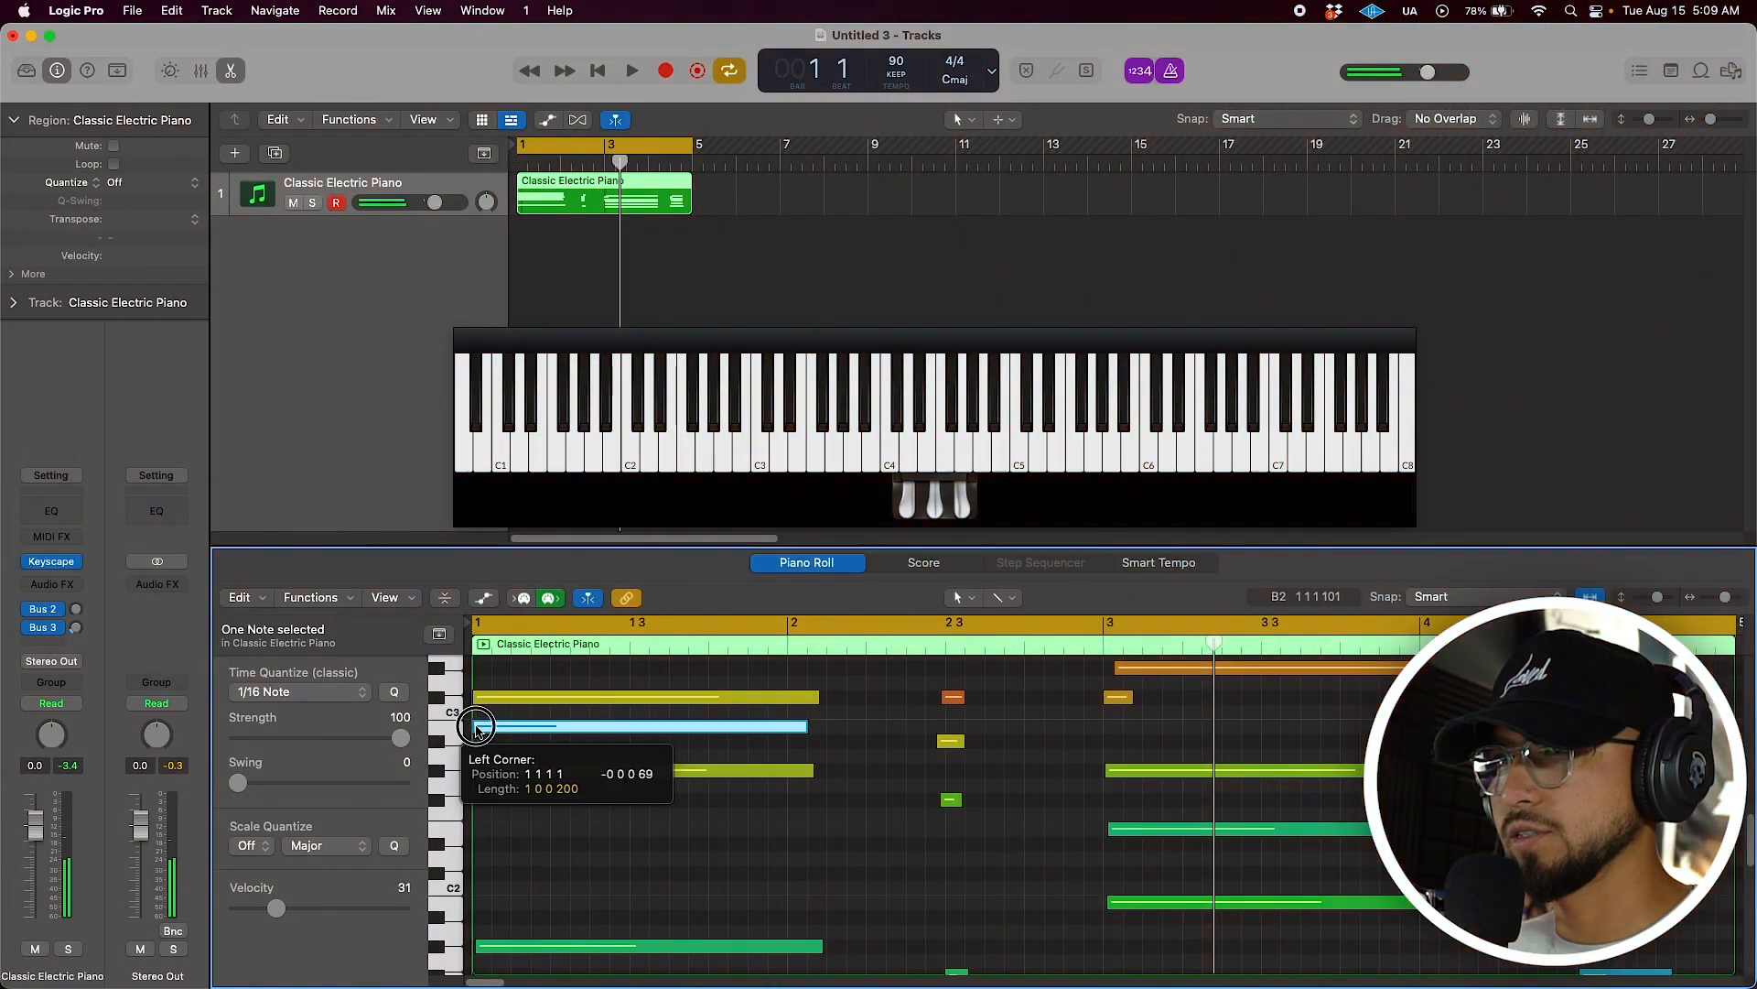
pyautogui.scroll(3, 574, 765)
pyautogui.scroll(-8, 987, 809)
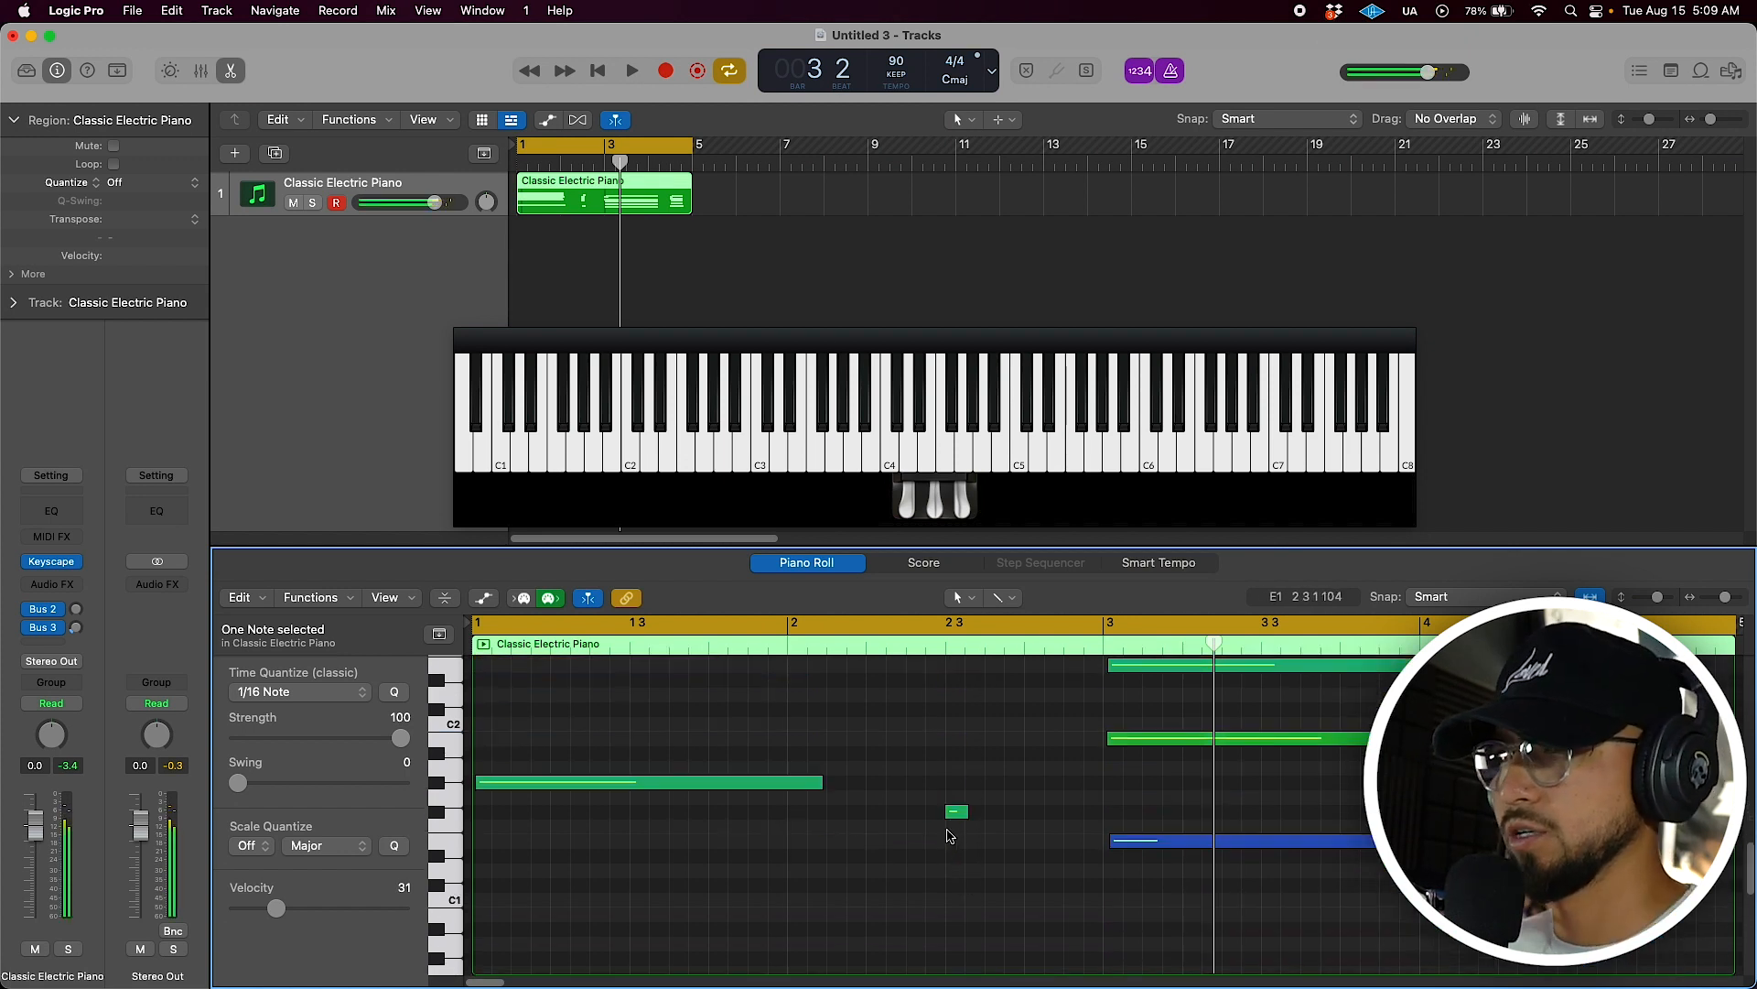
pyautogui.scroll(10, 503, 806)
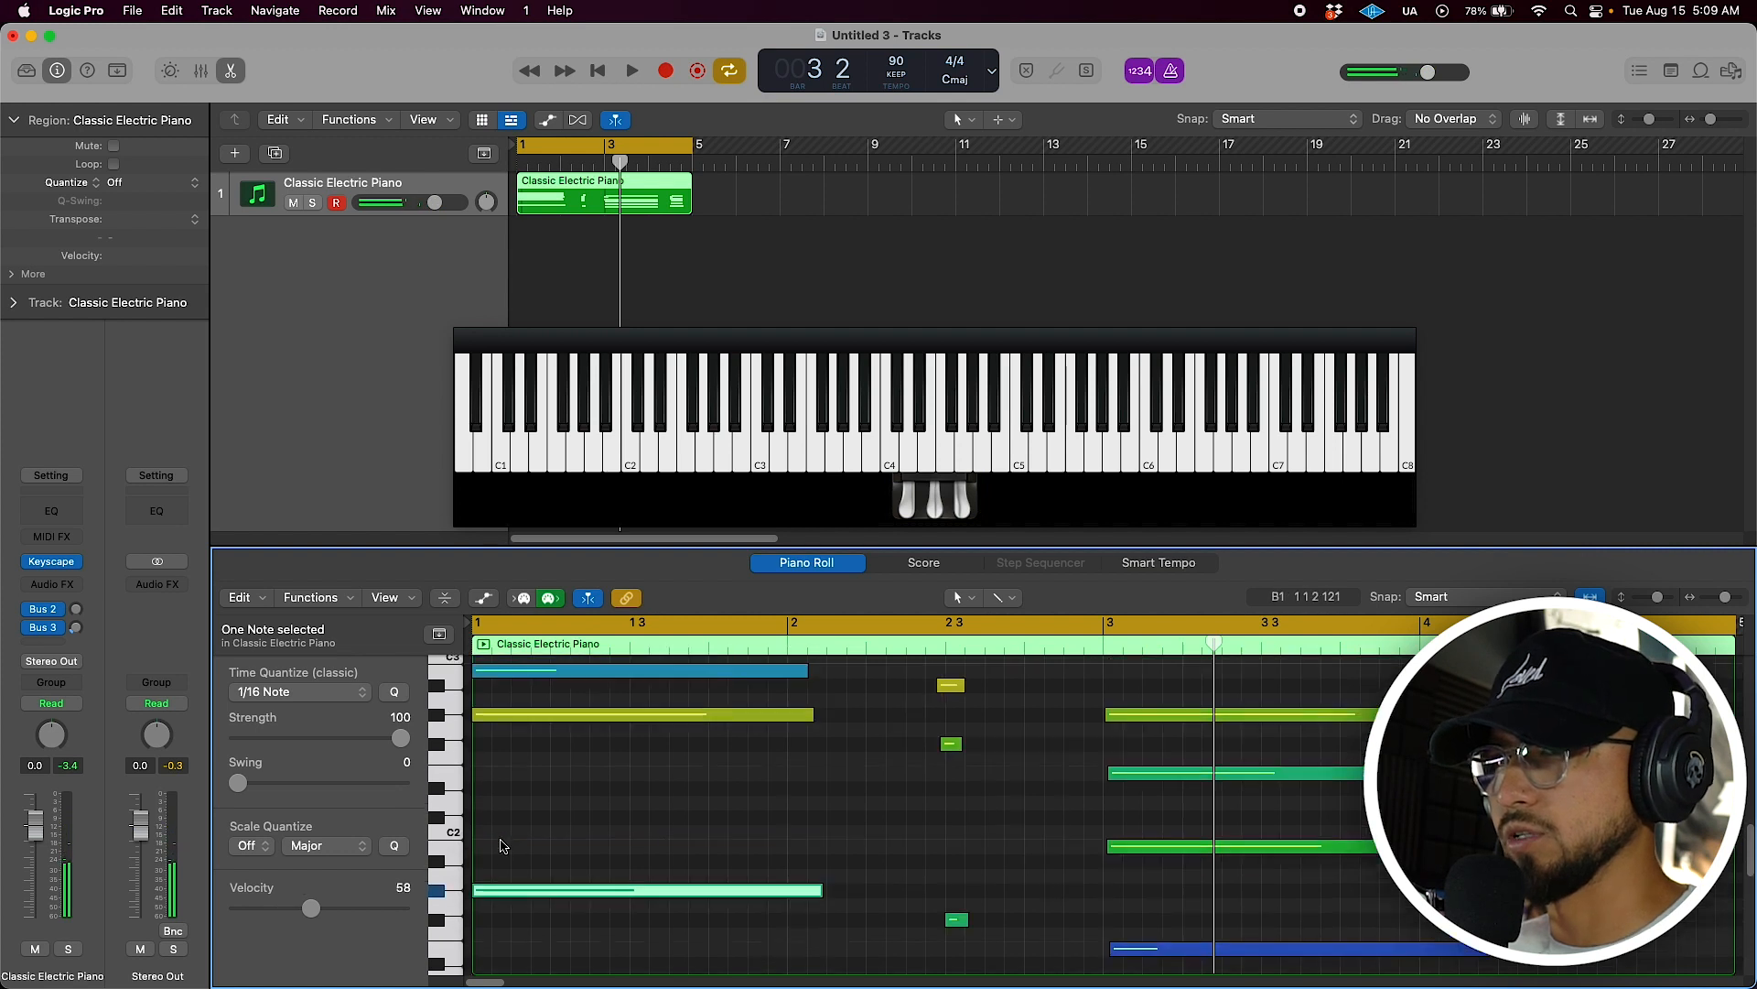
pyautogui.click(485, 706)
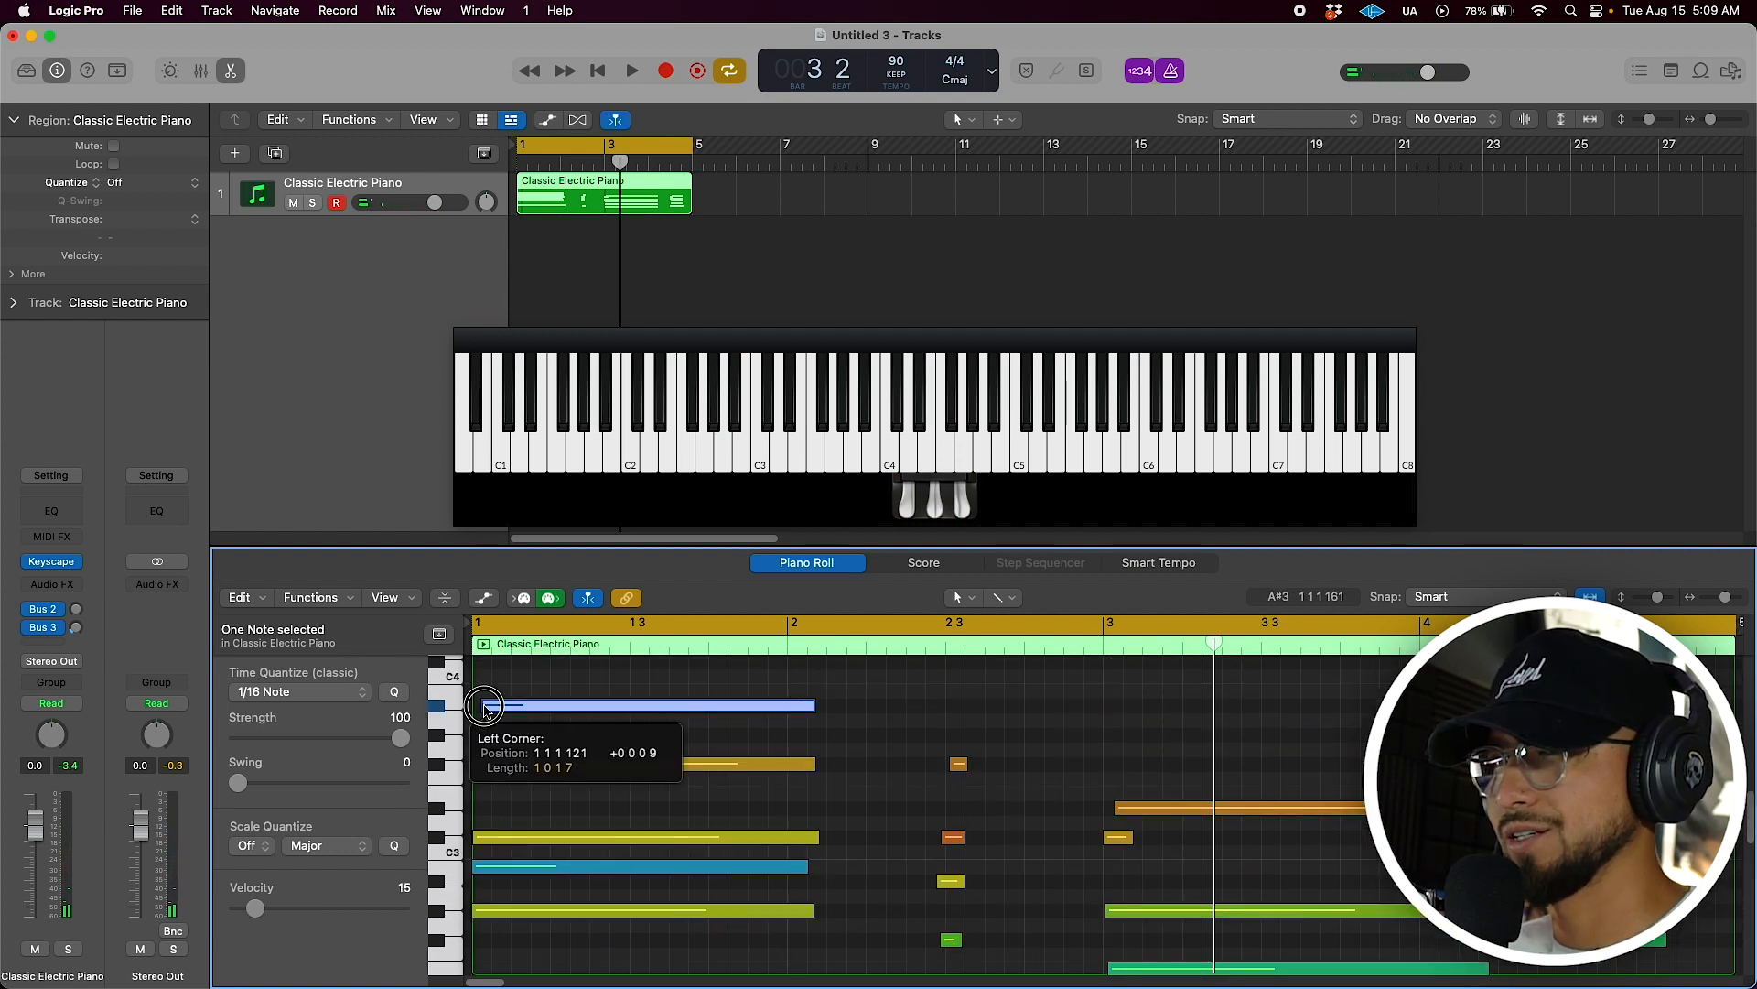
pyautogui.scroll(-5, 689, 856)
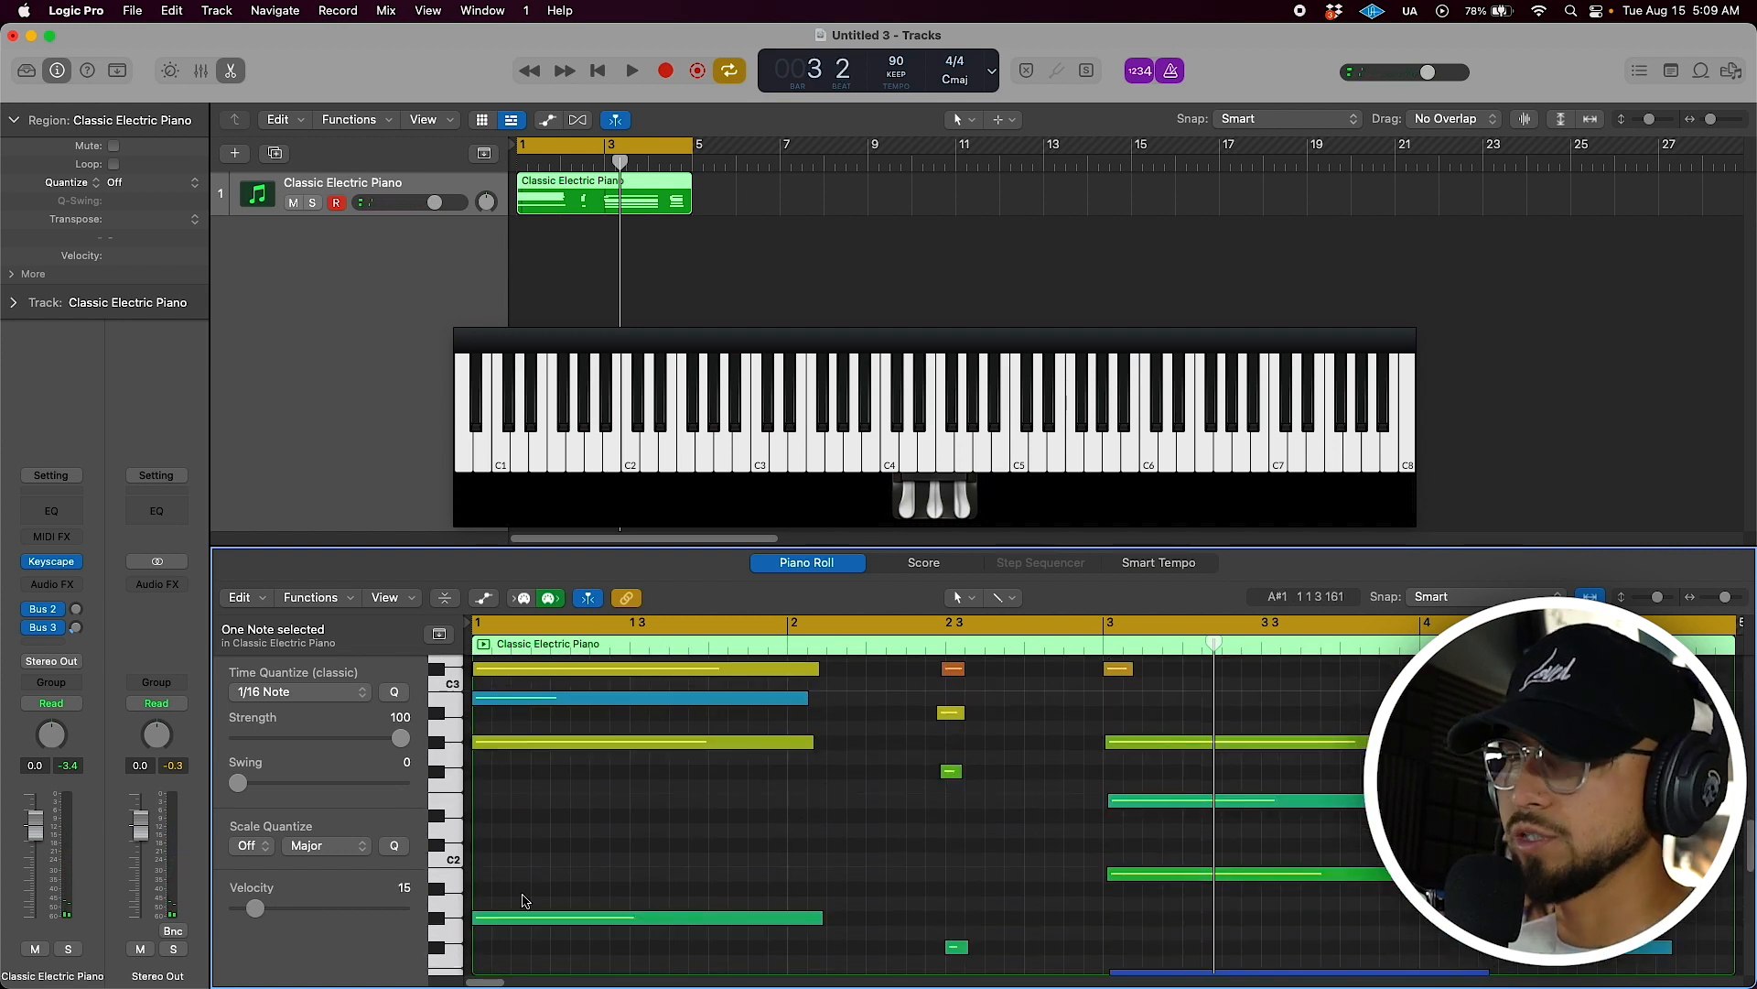
# Review the remaining notes of the electric piano region and play it back from bar 1.
pyautogui.scroll(12, 522, 901)
pyautogui.scroll(-4, 498, 883)
pyautogui.scroll(1, 499, 860)
pyautogui.scroll(-7, 495, 865)
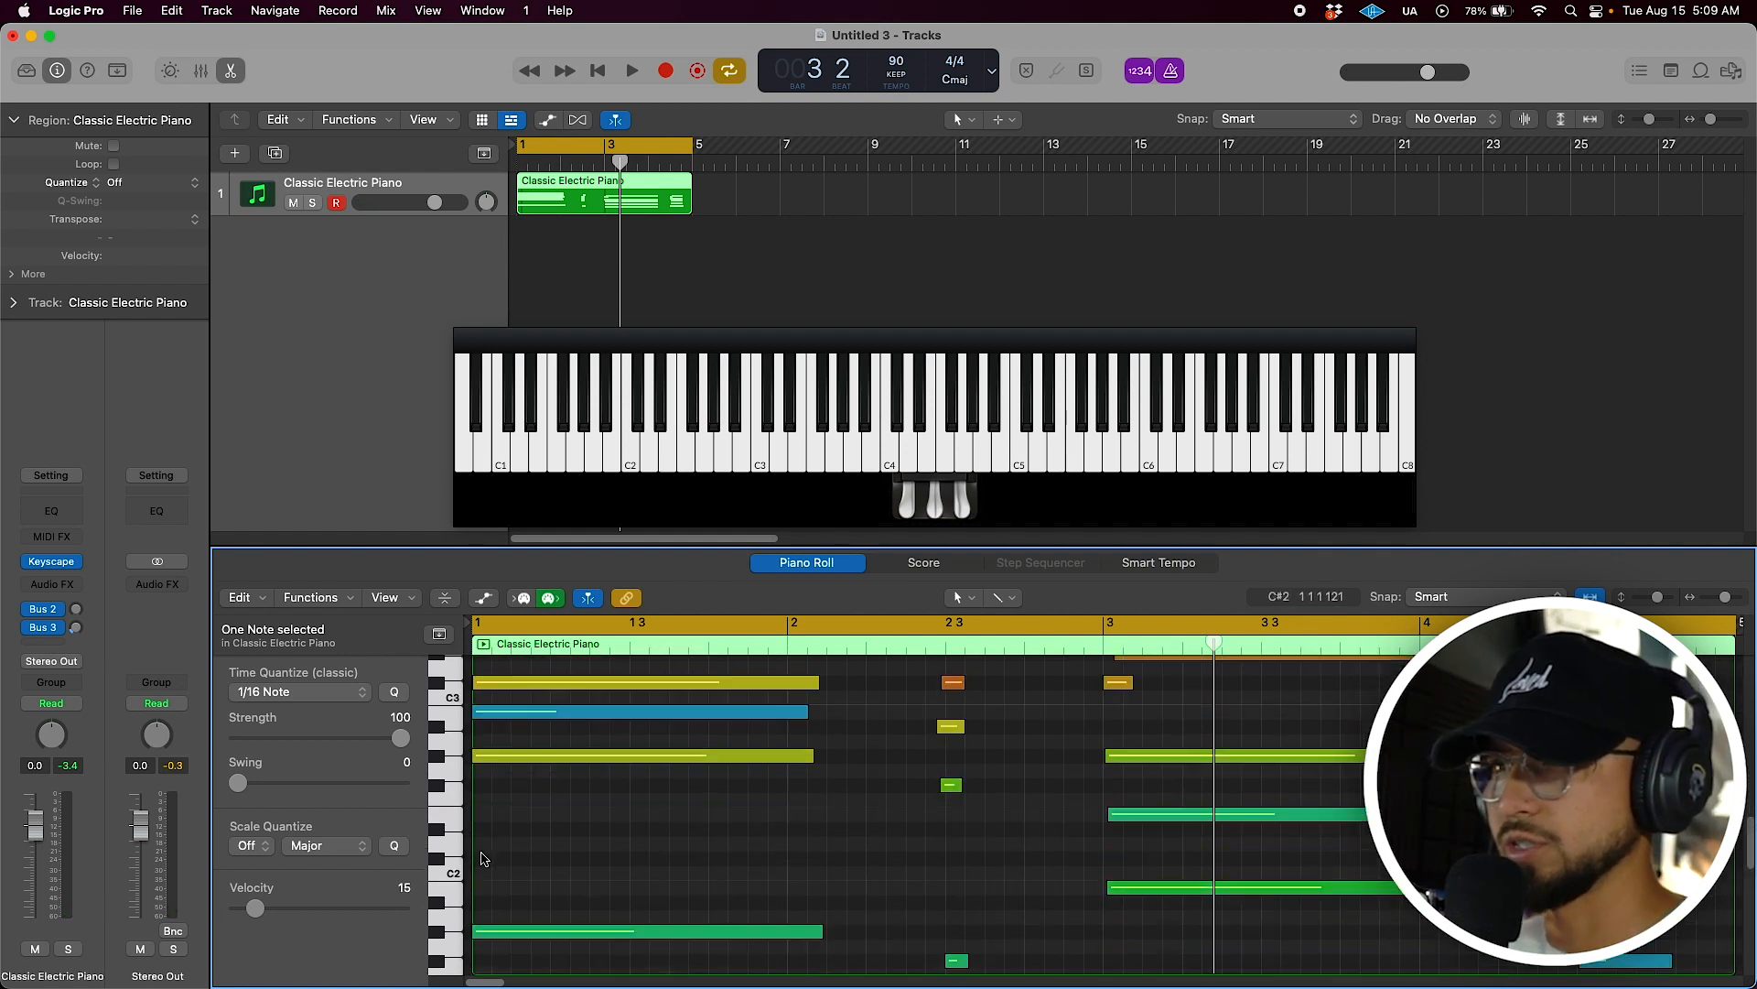
pyautogui.press('space')
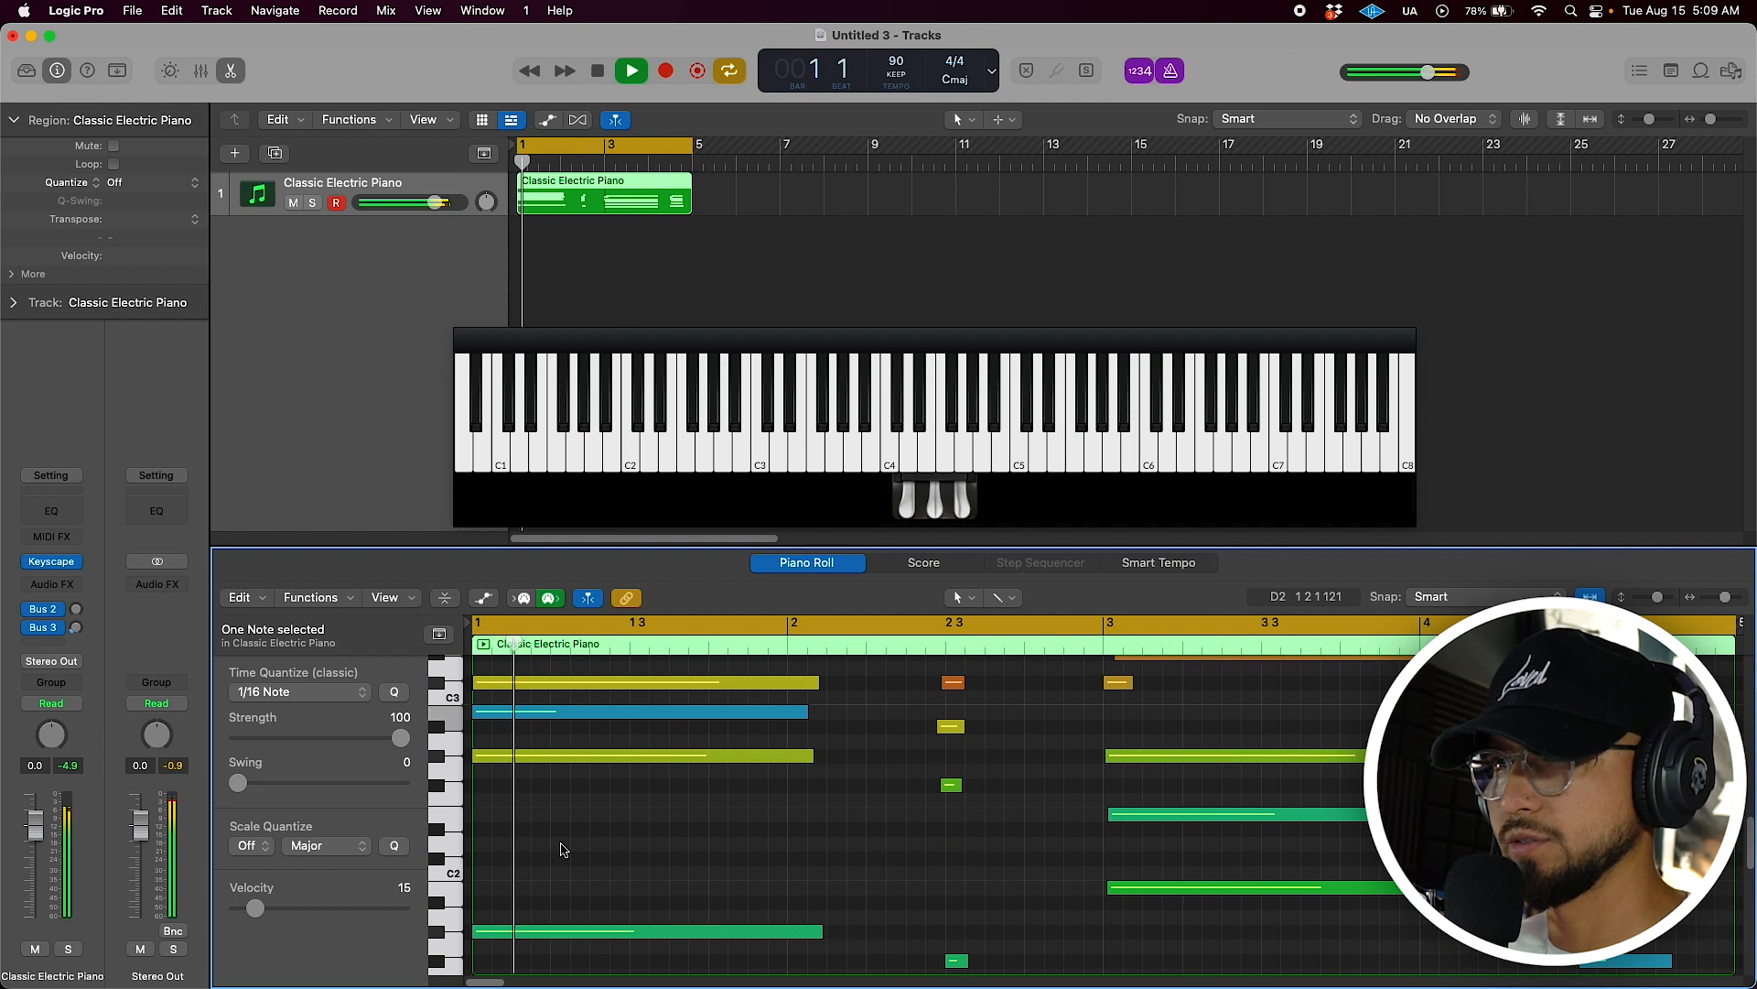
pyautogui.scroll(1, 913, 872)
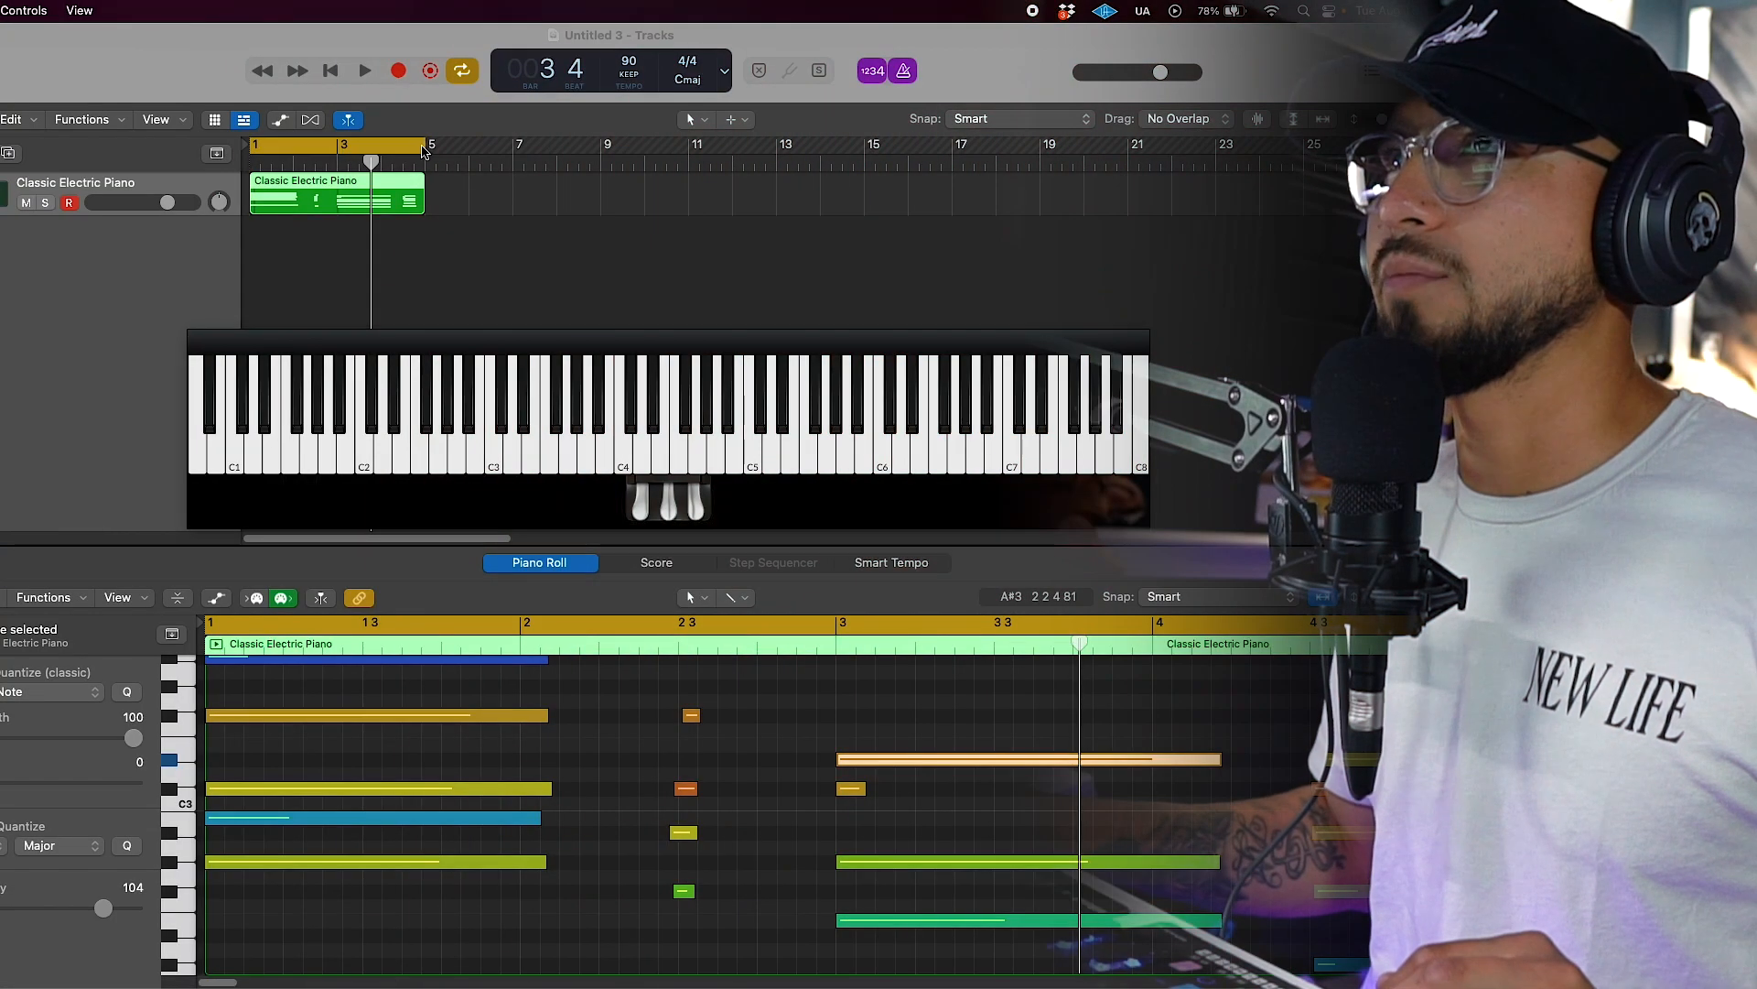
# Extend the cycle range to bar 9 and place a copy of the Classic Electric Piano region at bar 5.
pyautogui.moveTo(720, 165); pyautogui.dragTo(763, 166)
pyautogui.moveTo(496, 165); pyautogui.dragTo(601, 166)
pyautogui.moveTo(421, 204); pyautogui.dragTo(421, 204)
pyautogui.moveTo(239, 151); pyautogui.dragTo(425, 152)
pyautogui.click(373, 217)
pyautogui.click(371, 203)
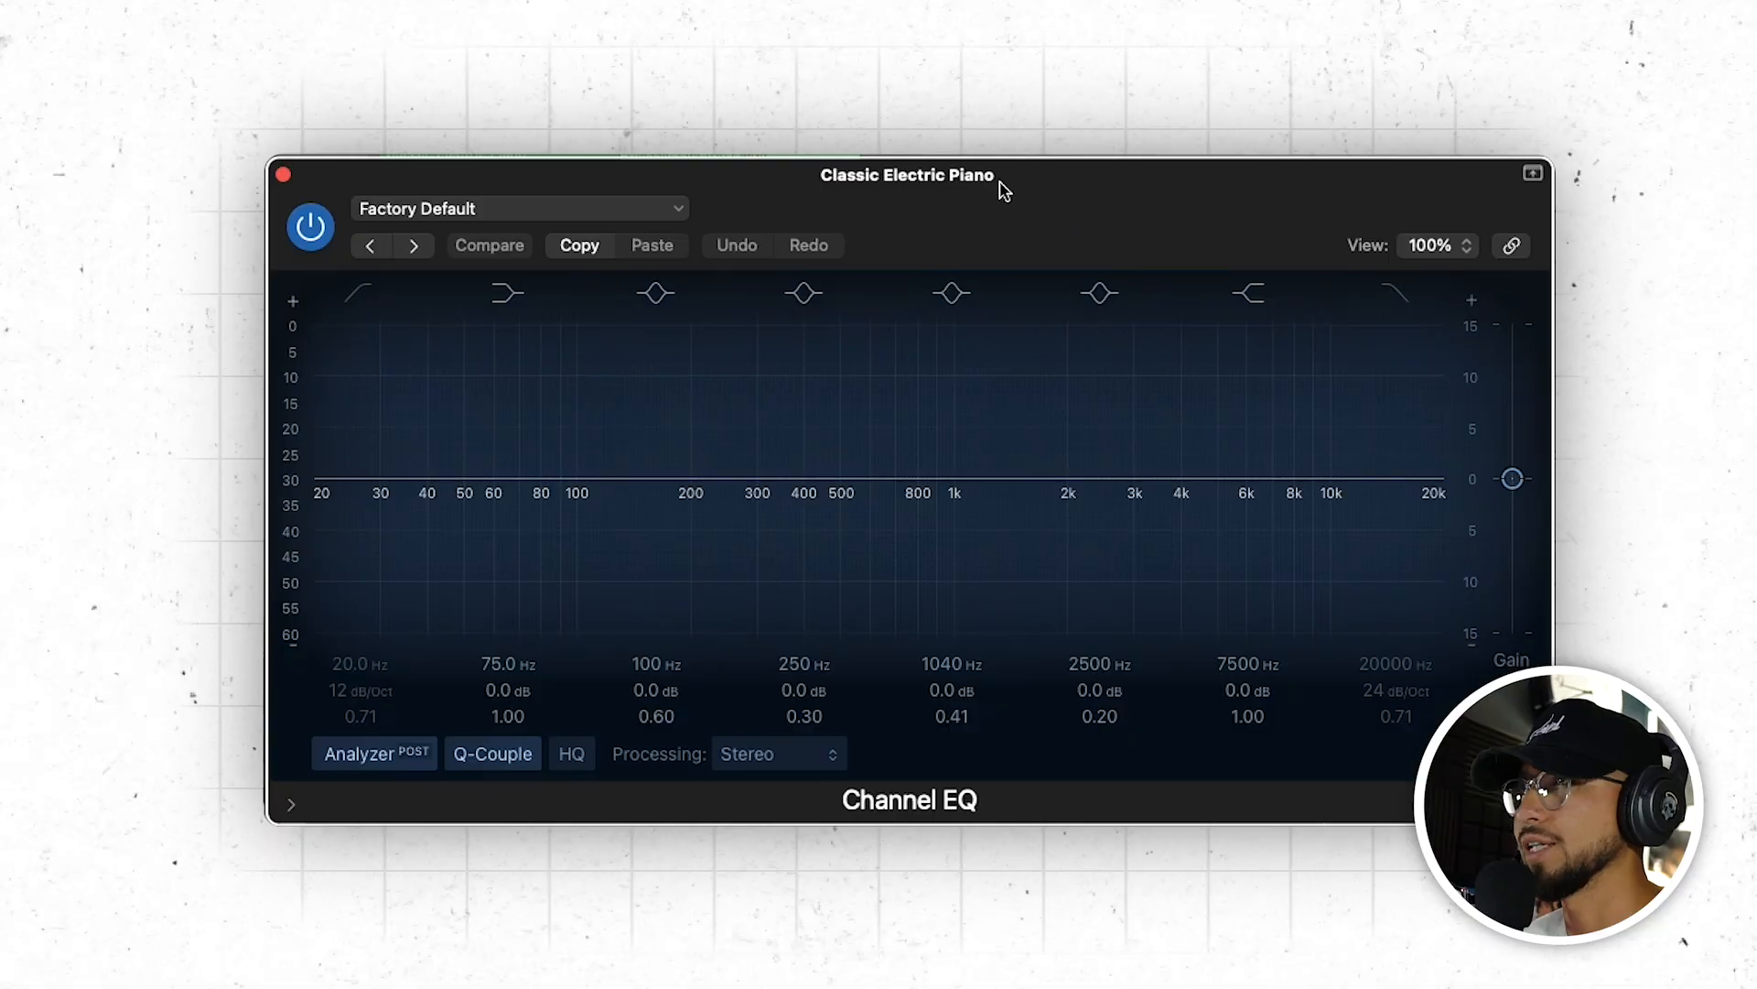
# In the electric piano's Channel EQ, set a high cut at about 1890 Hz and a 2.5 dB dip at about 655 Hz.
pyautogui.moveTo(1417, 487); pyautogui.dragTo(1027, 509)
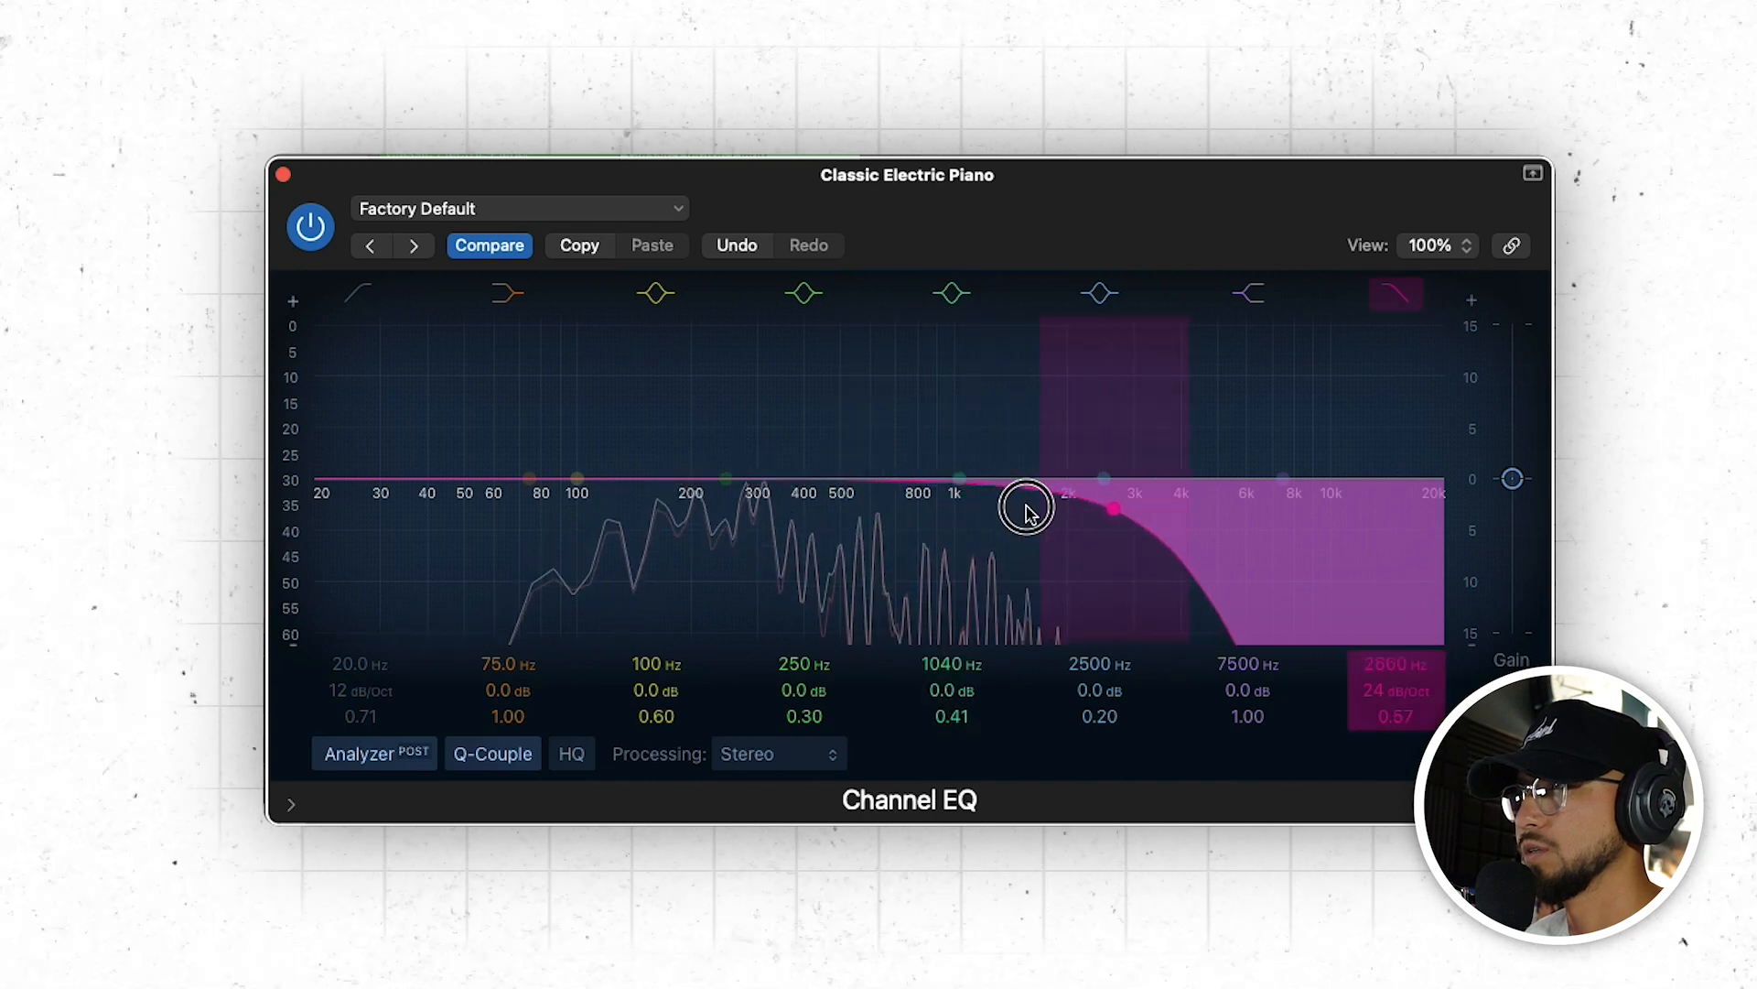
pyautogui.moveTo(877, 490); pyautogui.dragTo(796, 522)
pyautogui.moveTo(1067, 522)
pyautogui.mouseDown()
pyautogui.moveTo(1082, 502)
pyautogui.moveTo(993, 518)
pyautogui.moveTo(1051, 517)
pyautogui.mouseUp()
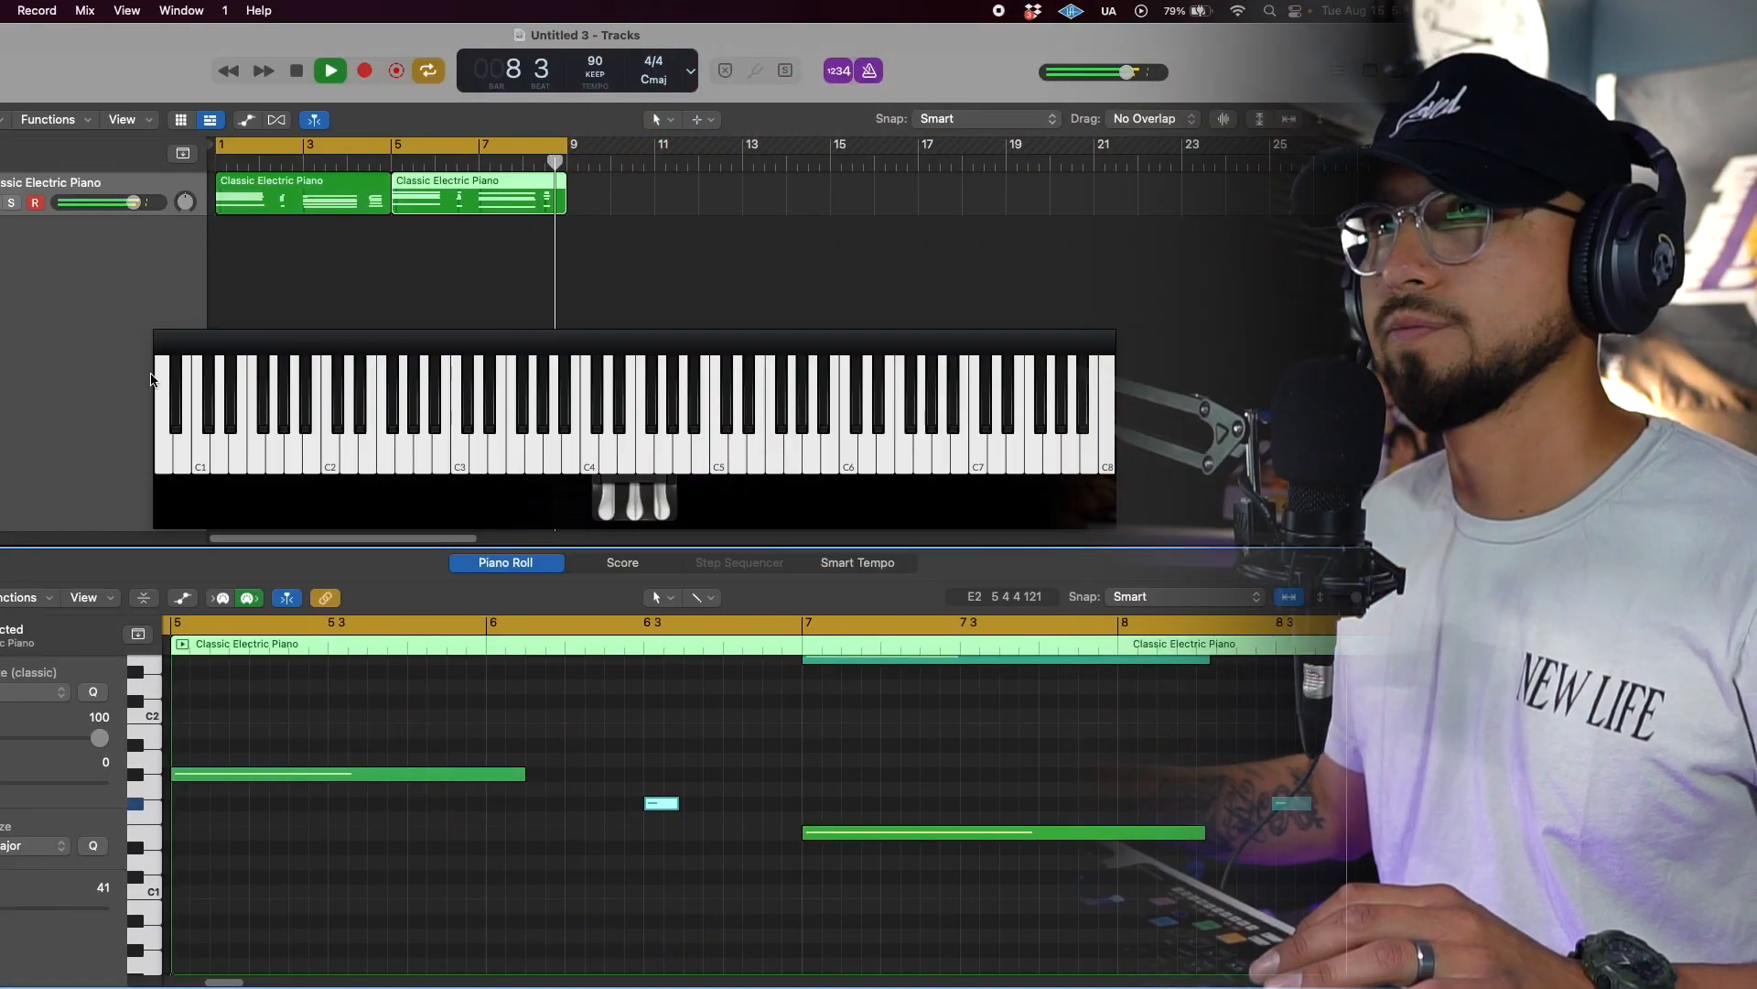
# In RC-20 Retro Color with the Vinyl 1 preset, reduce the Noise and Distort amounts and switch Wobble off.
pyautogui.click(1106, 339)
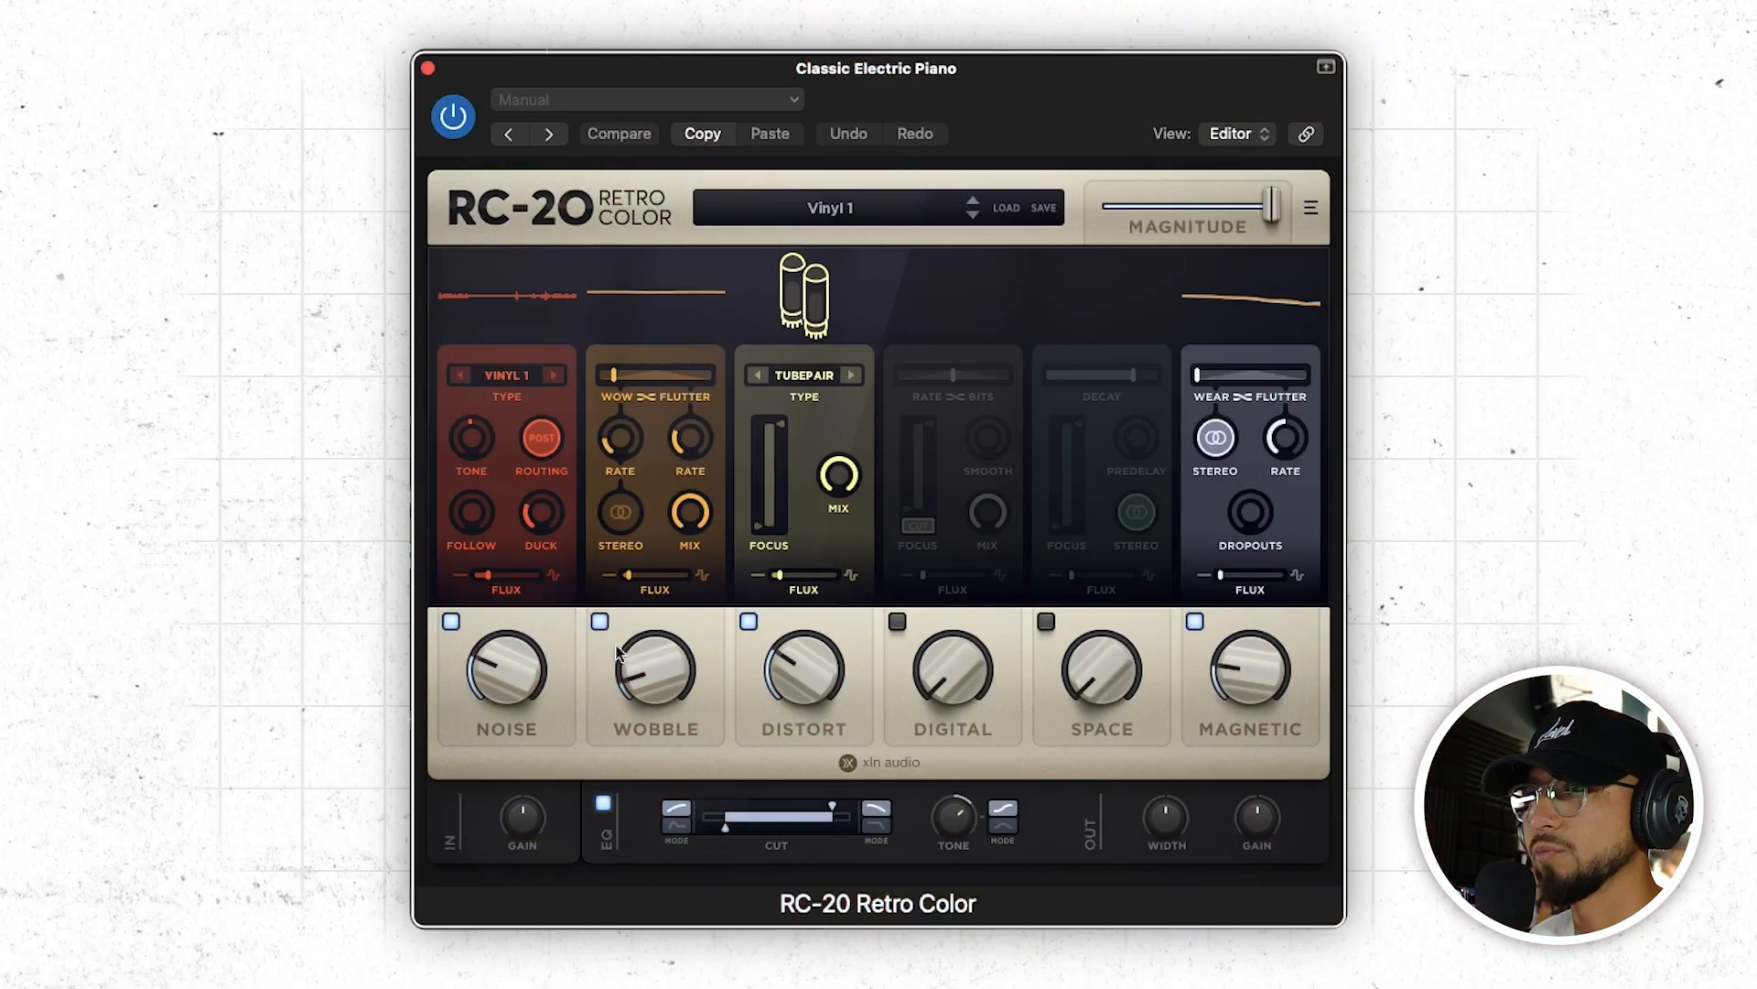
pyautogui.moveTo(529, 676); pyautogui.dragTo(526, 701)
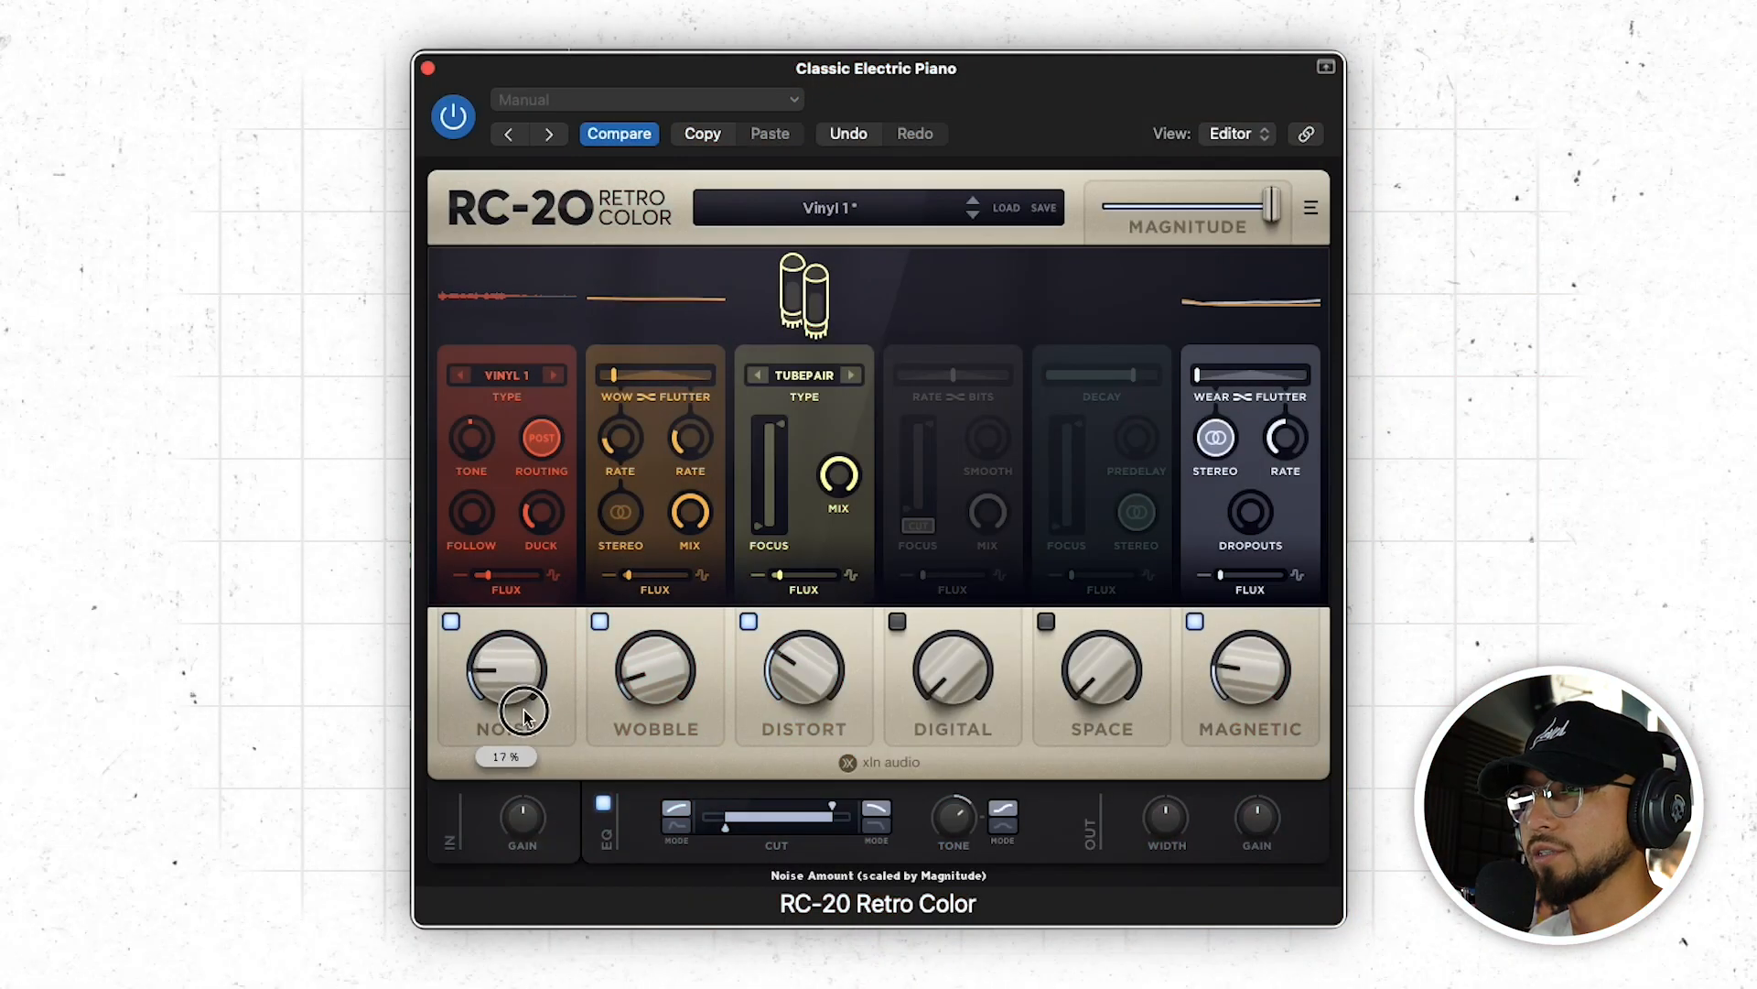
pyautogui.click(599, 622)
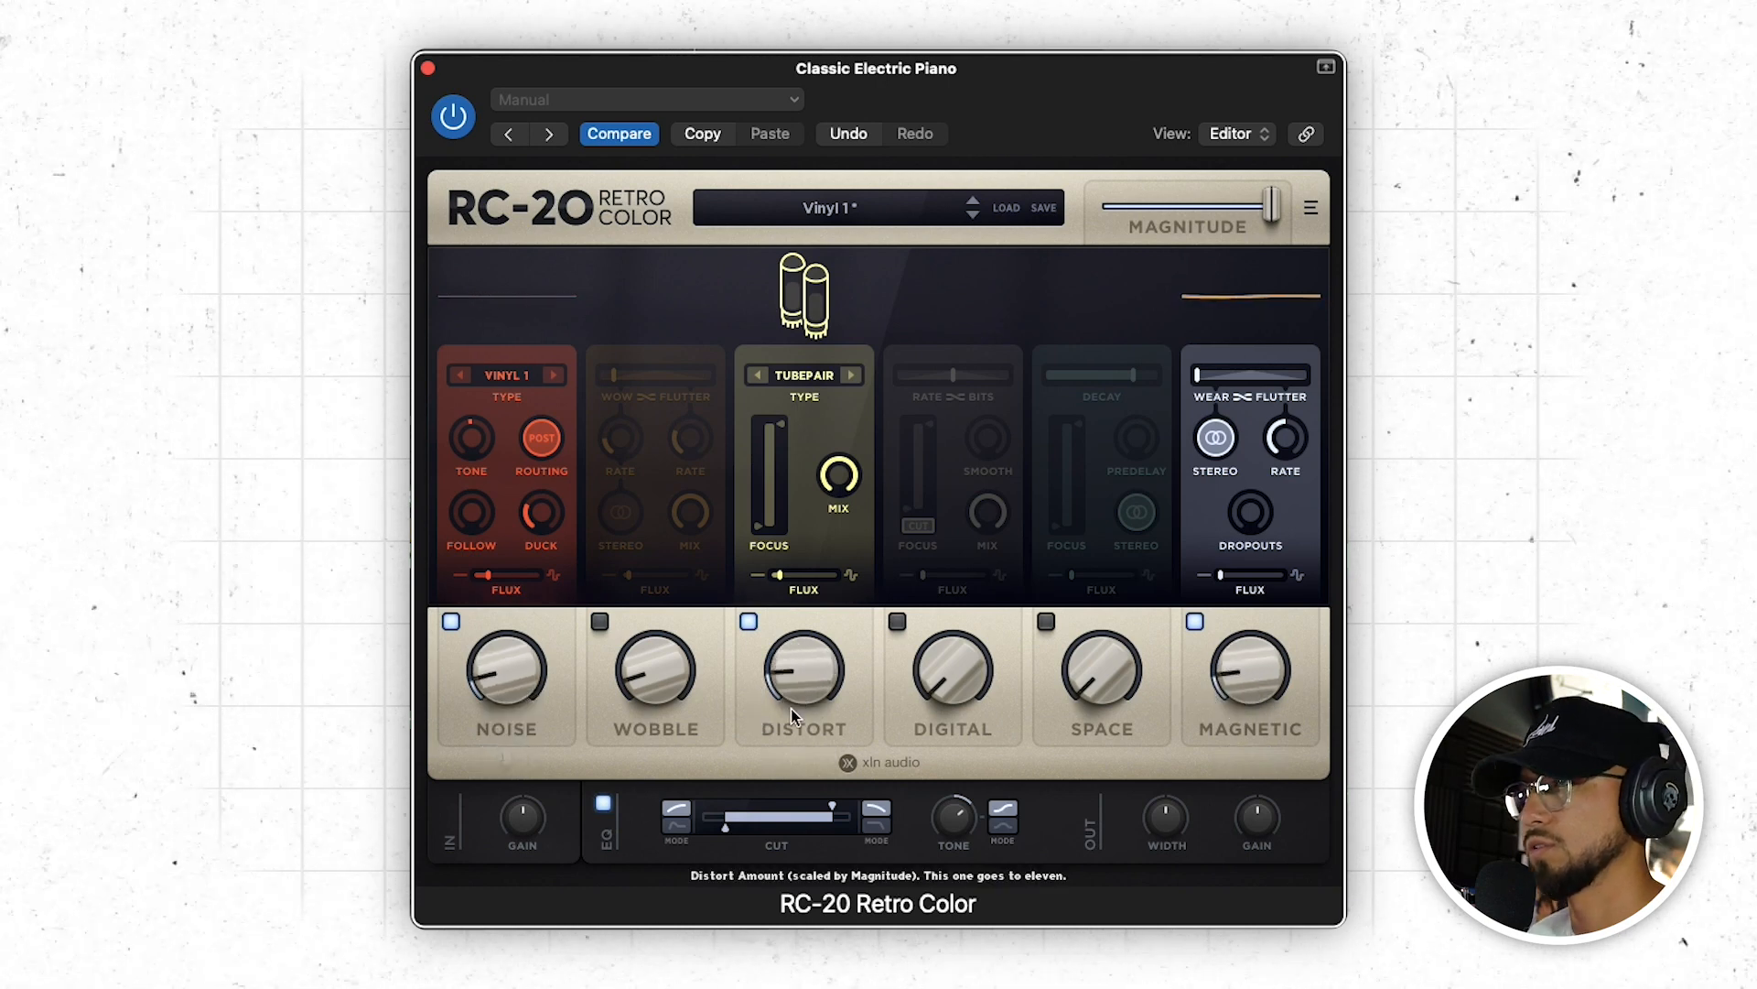
pyautogui.moveTo(1230, 690)
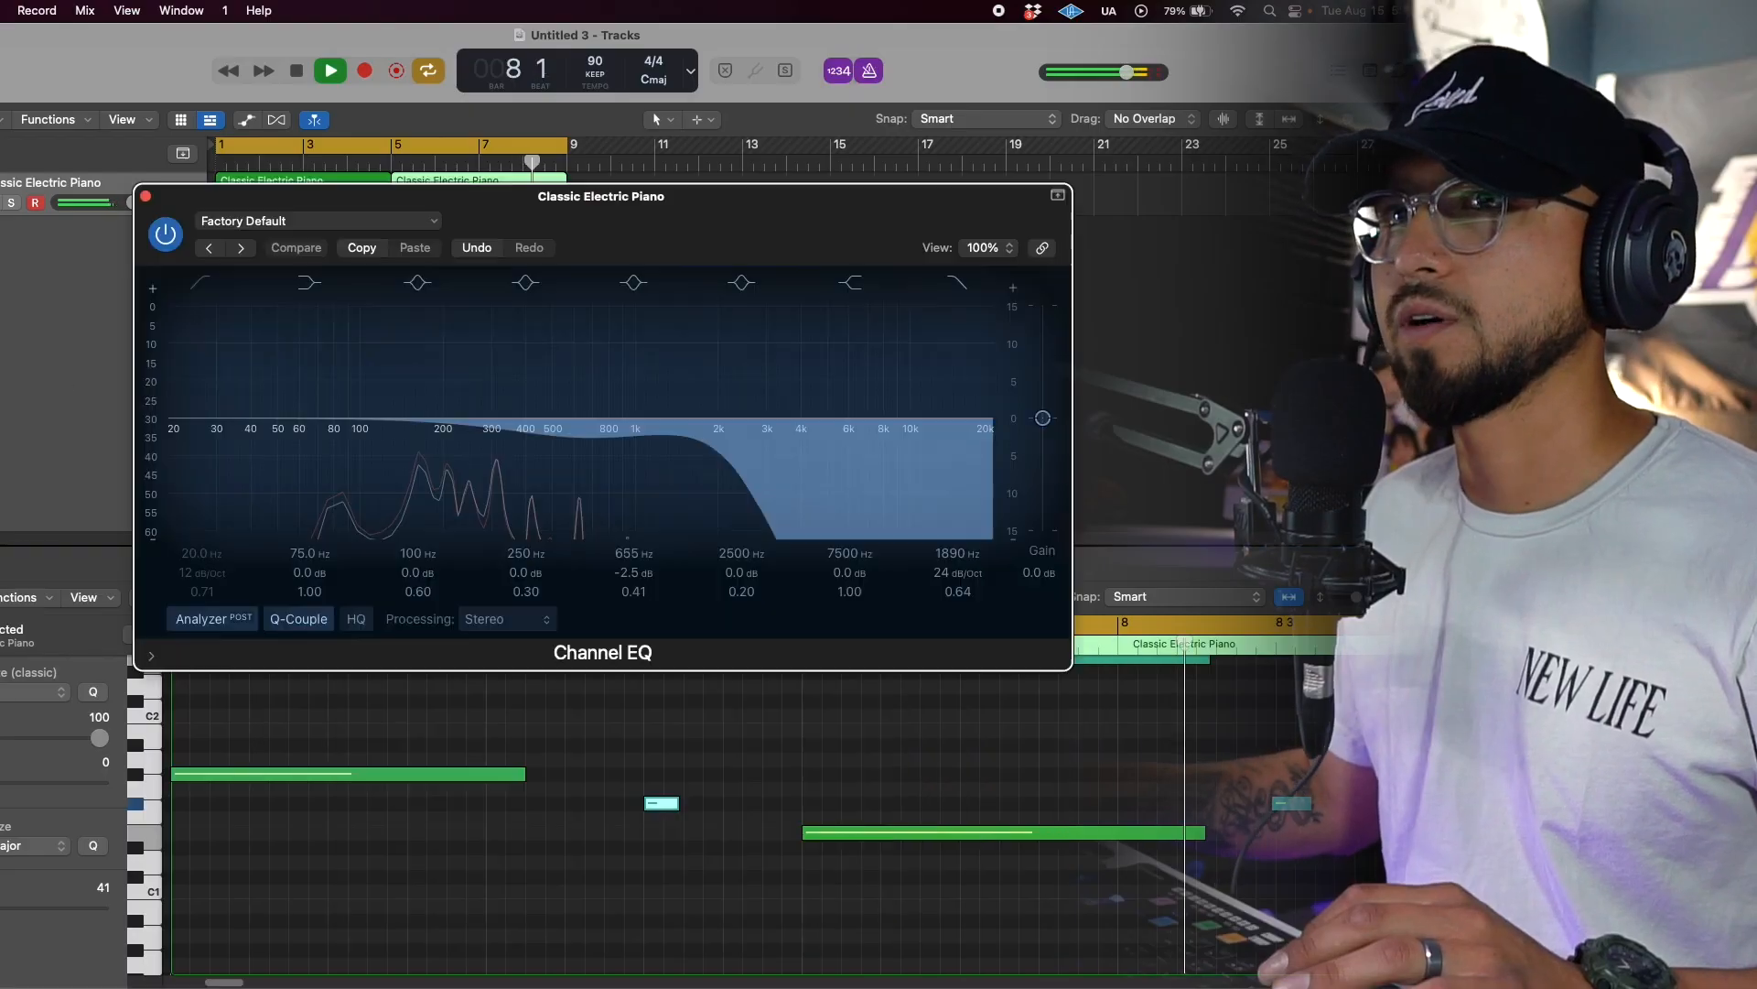
# Close the first EQ and add a gentle high-shelf boost from below 2 kHz in the electric piano's second Channel EQ.
pyautogui.click(146, 196)
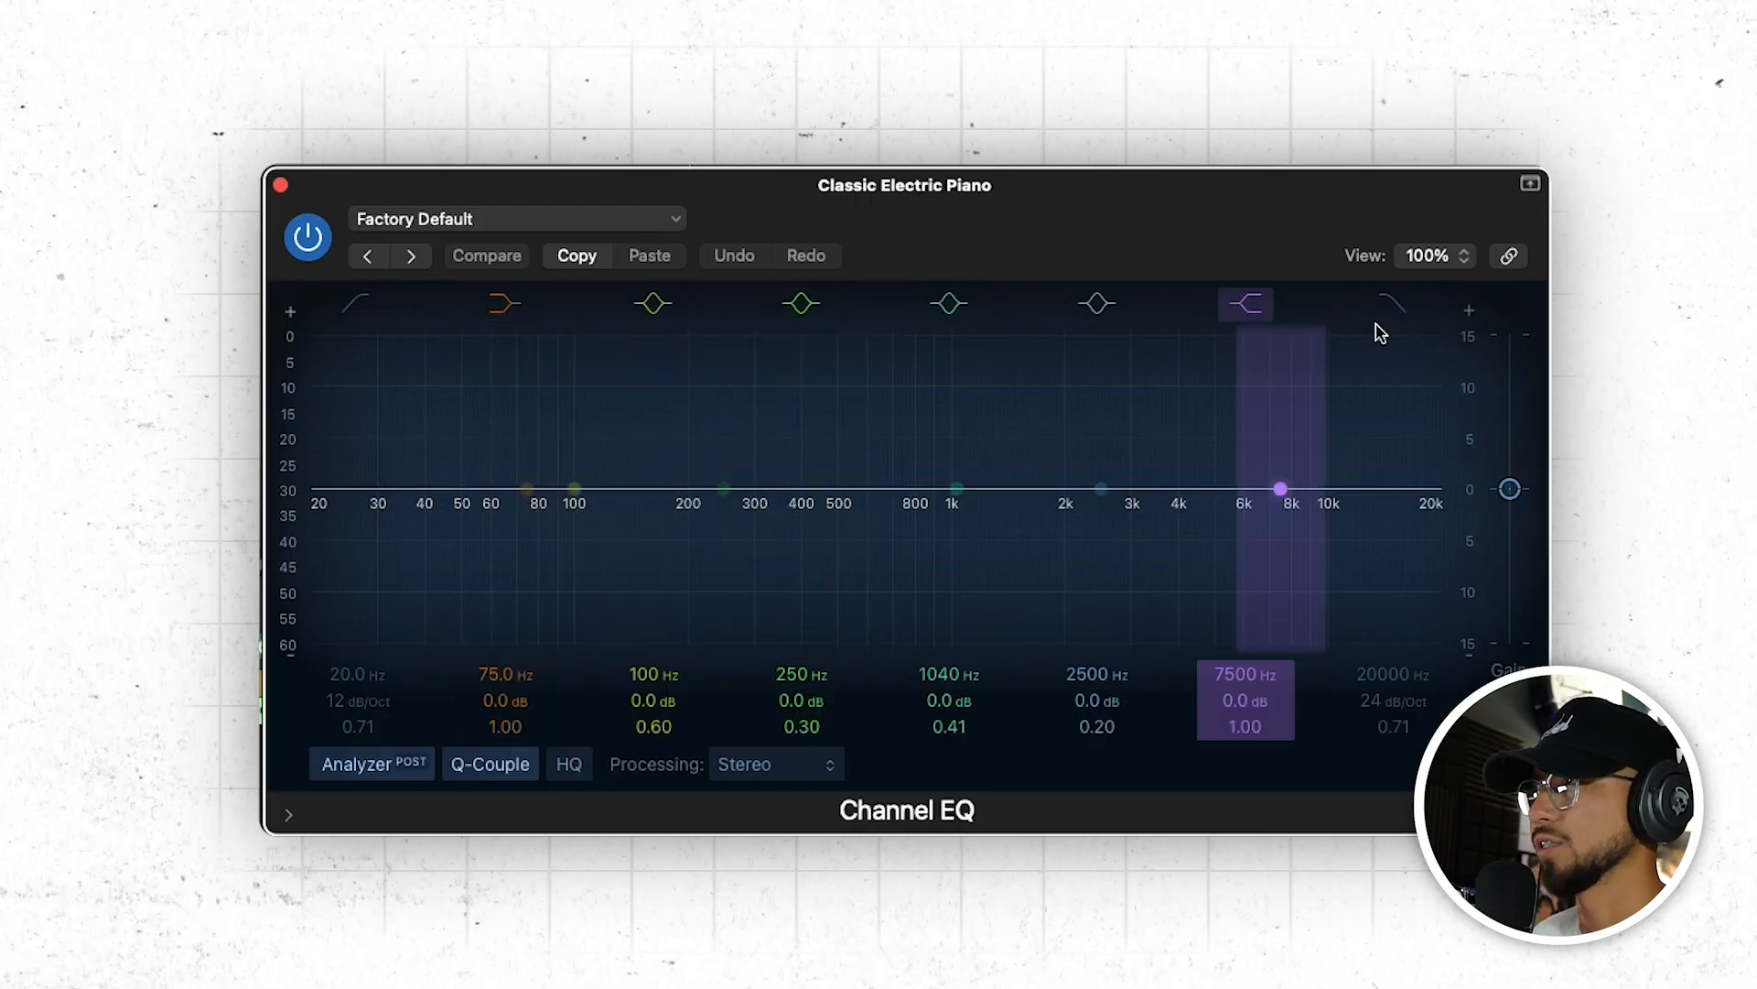
pyautogui.moveTo(1279, 489); pyautogui.dragTo(1059, 441)
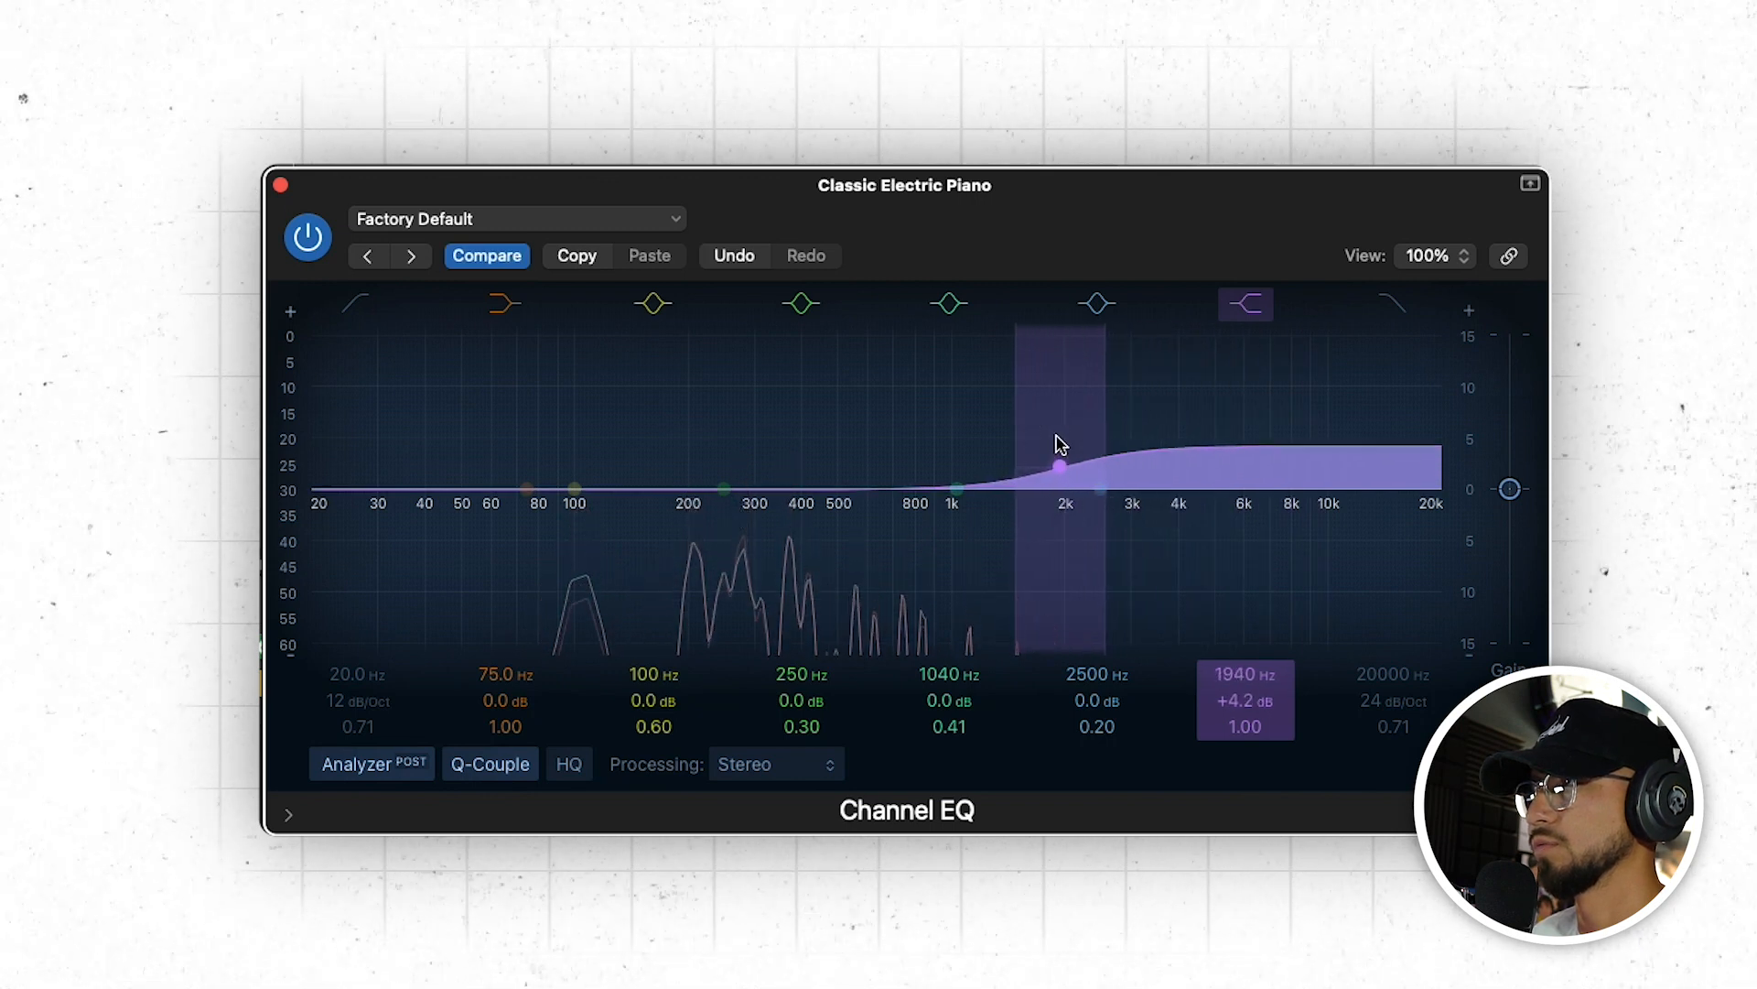
pyautogui.moveTo(1048, 458); pyautogui.dragTo(1038, 448)
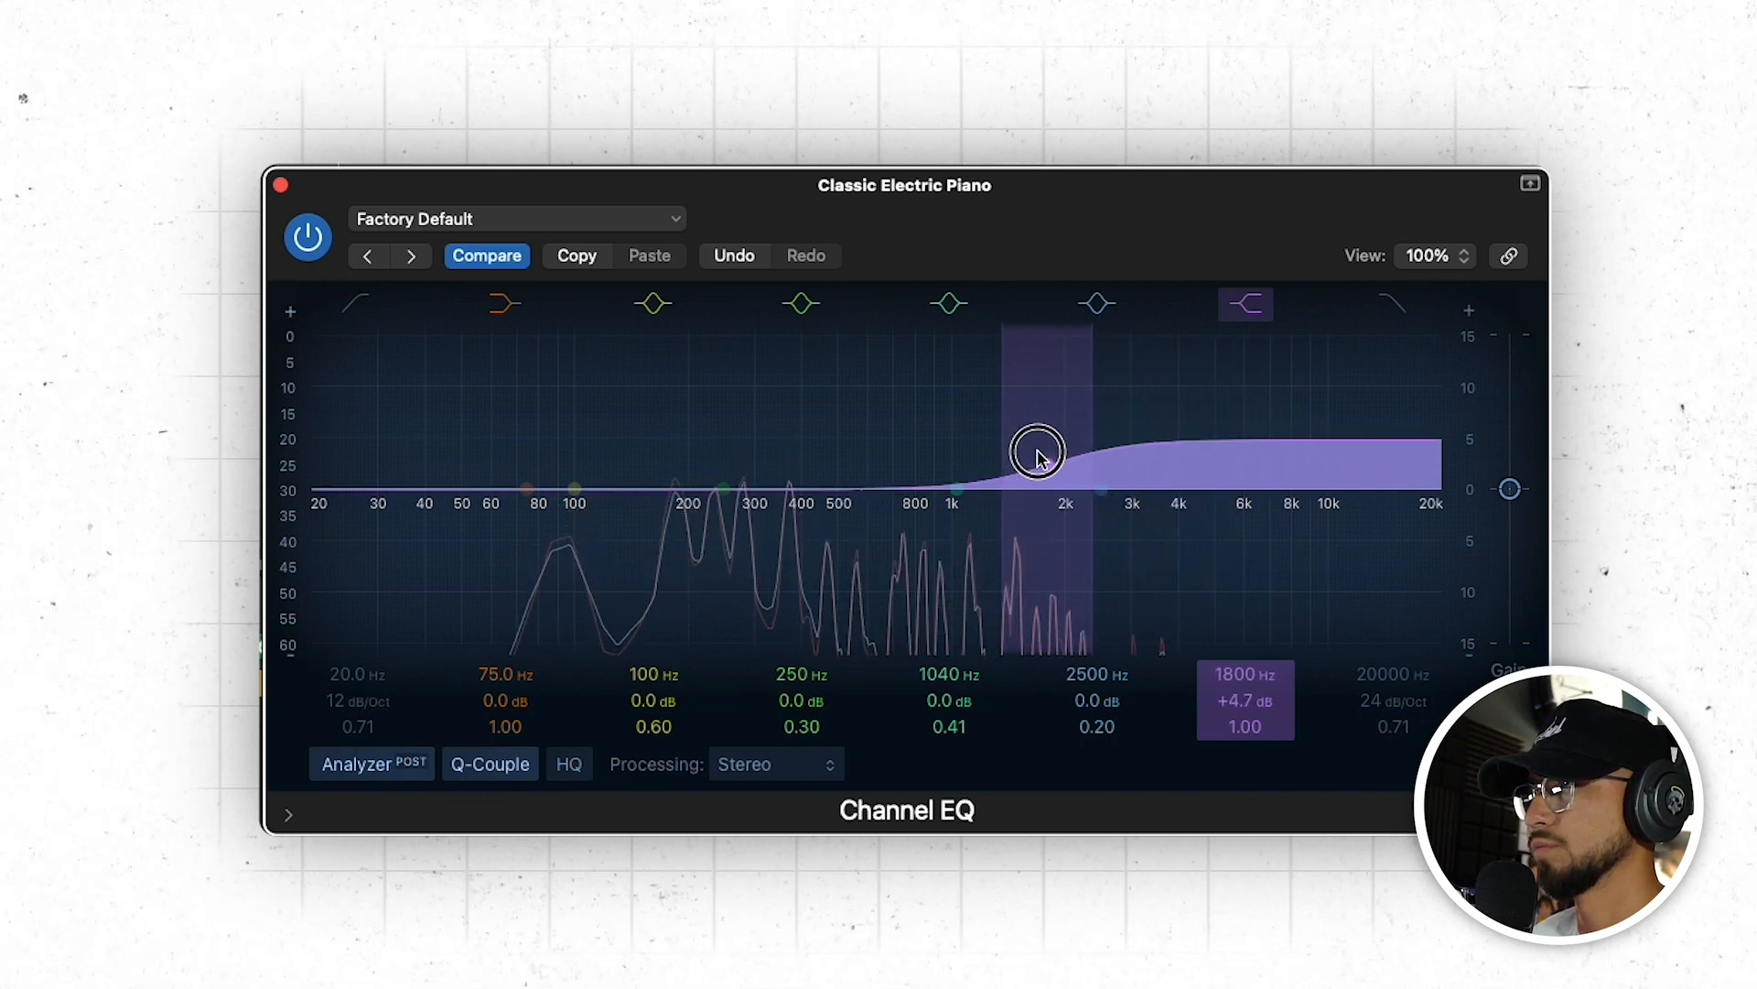
pyautogui.moveTo(1045, 470); pyautogui.dragTo(1047, 474)
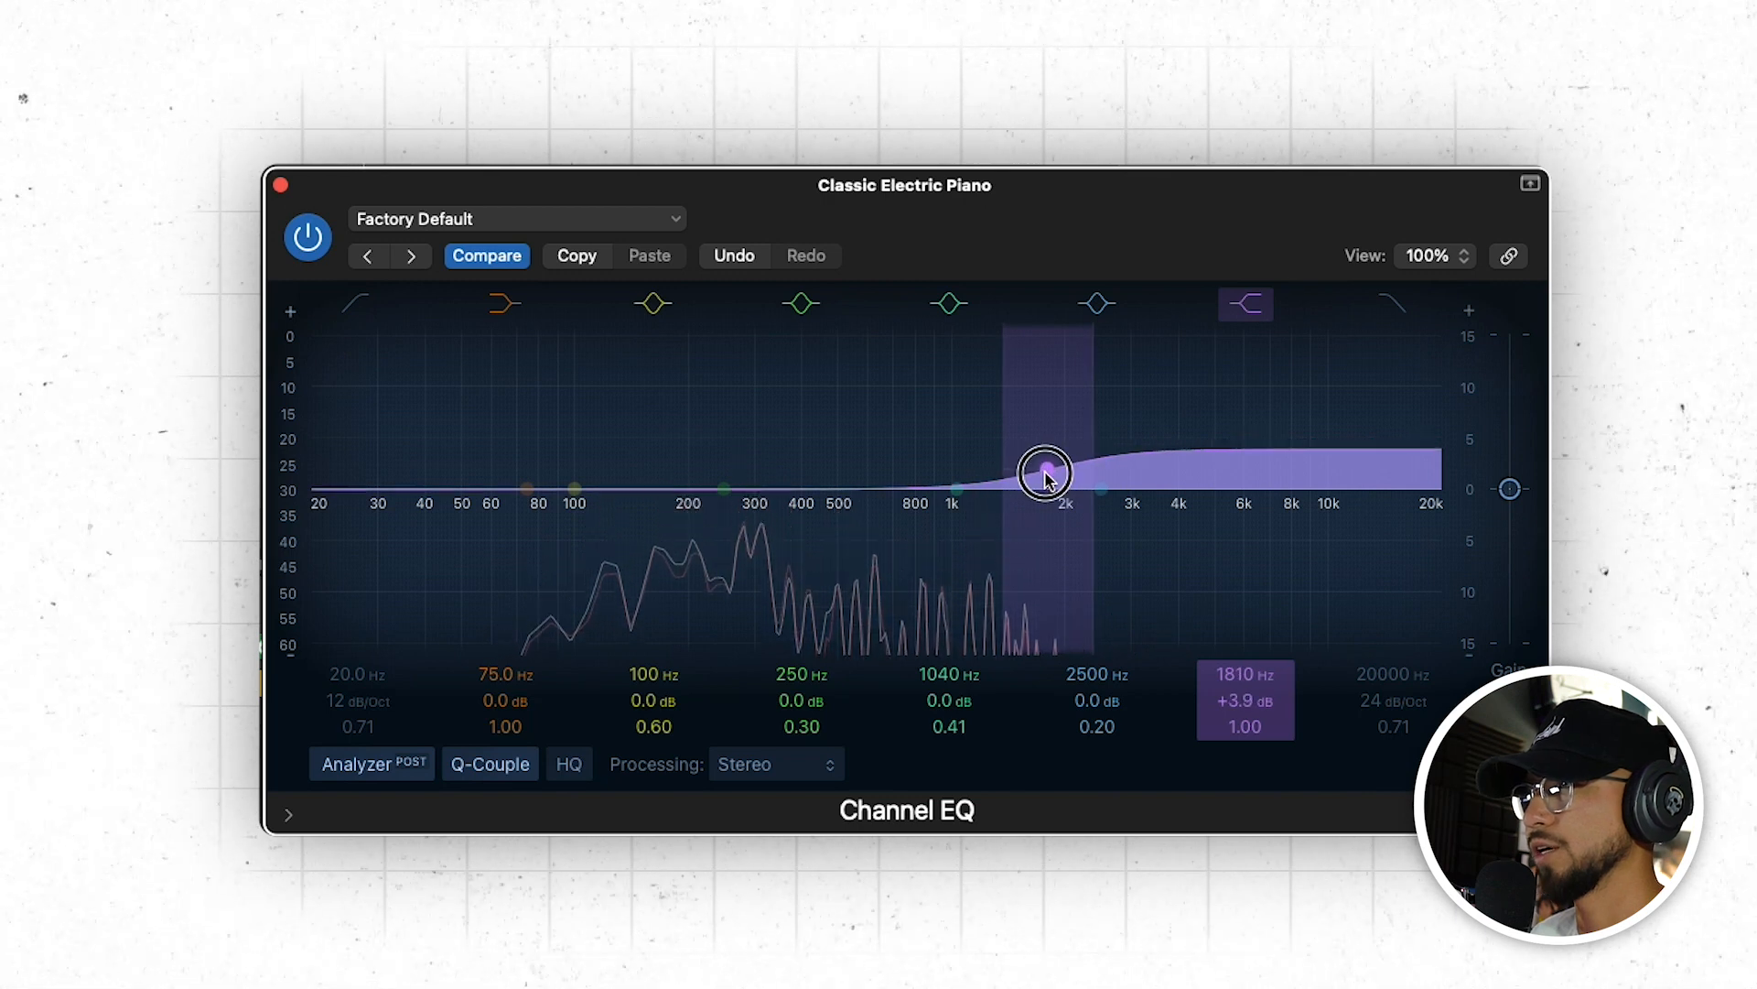
pyautogui.moveTo(1046, 472); pyautogui.dragTo(1004, 488)
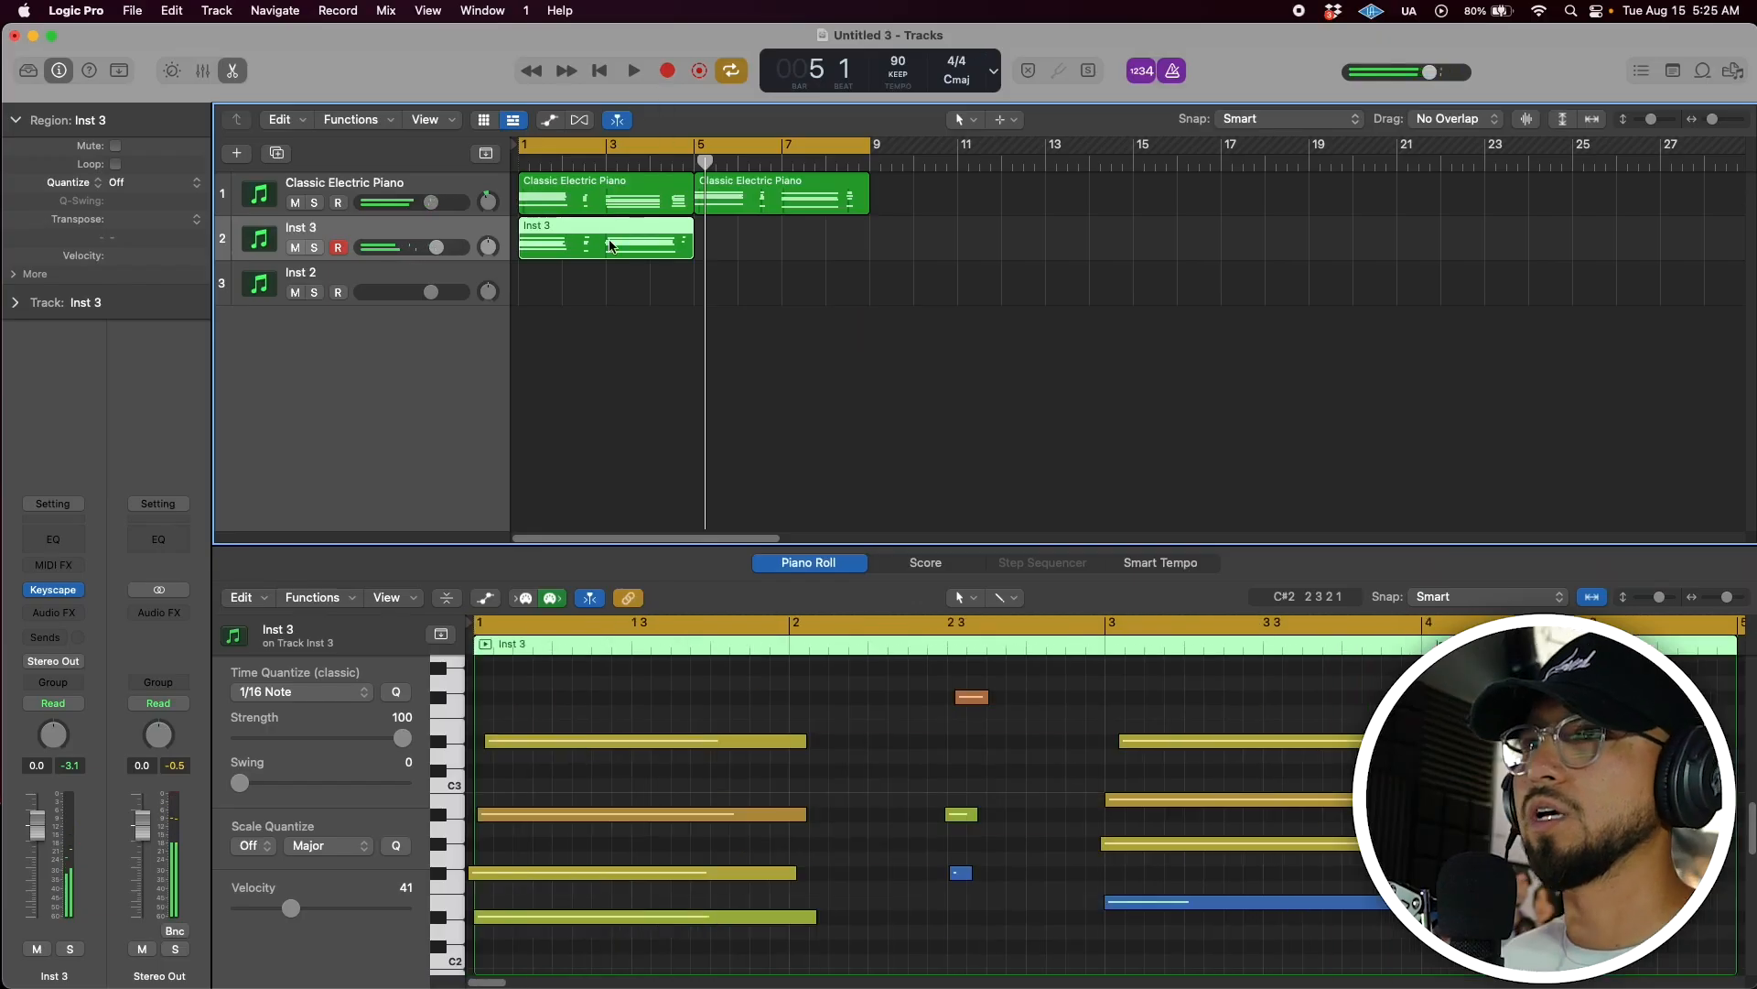
pyautogui.click(627, 763)
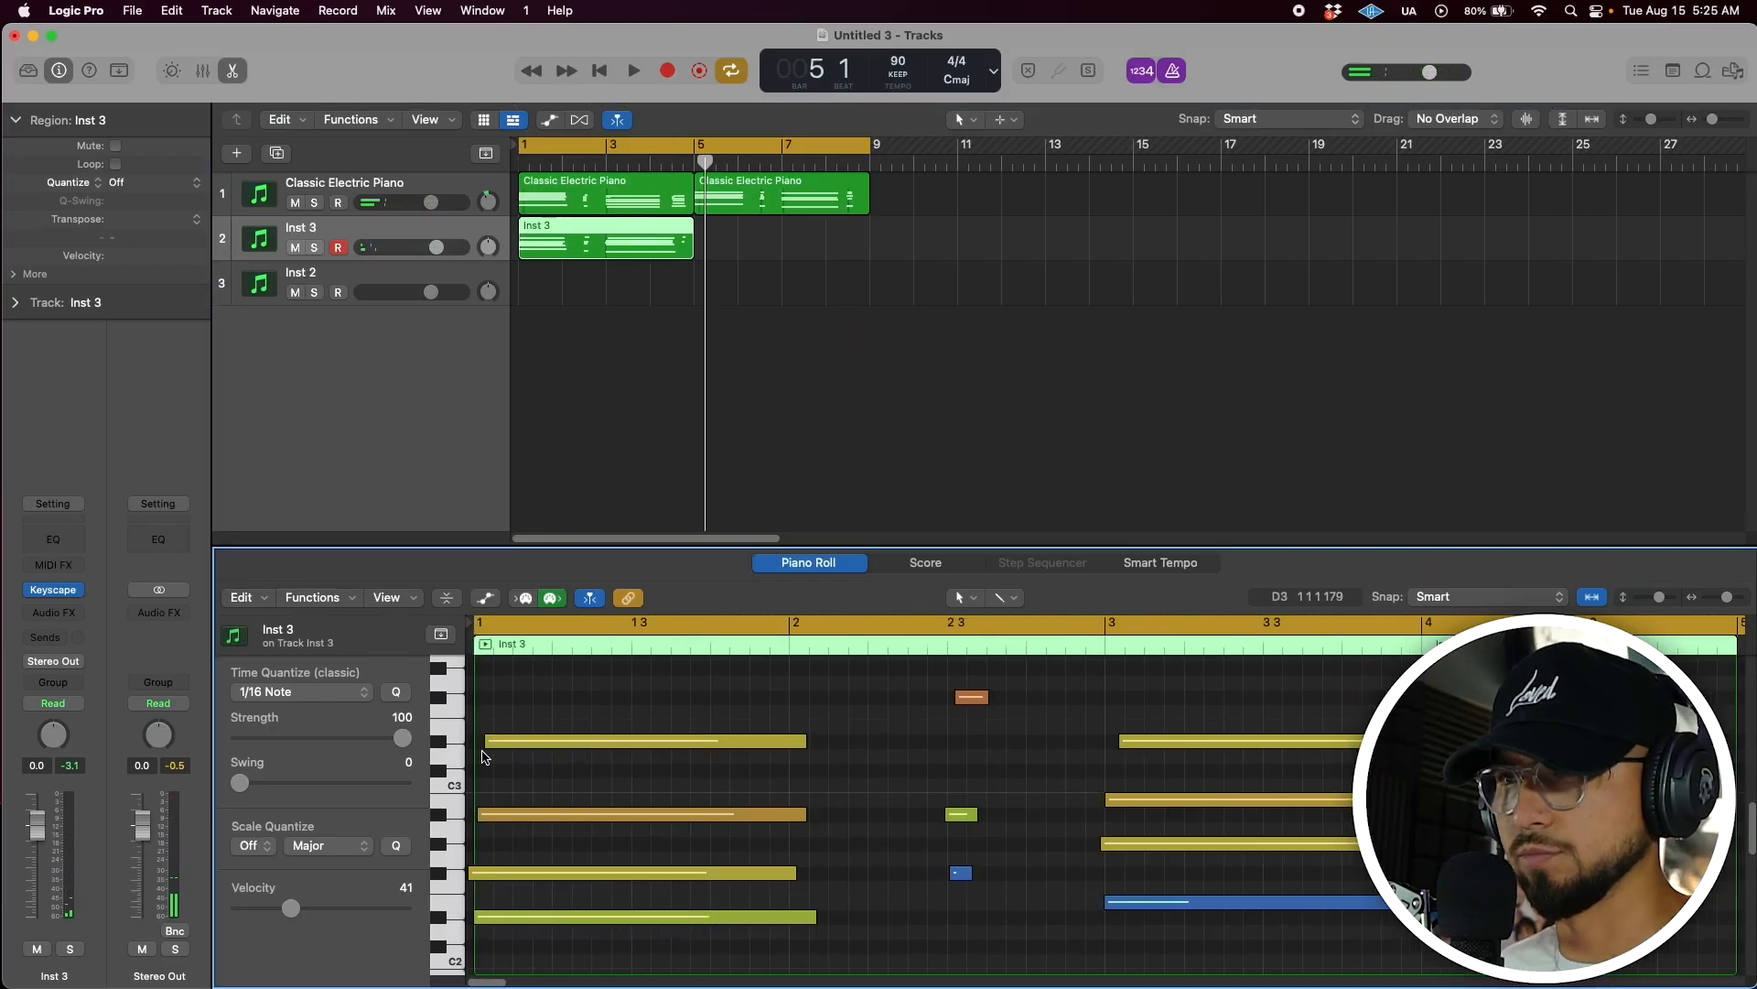
pyautogui.click(471, 883)
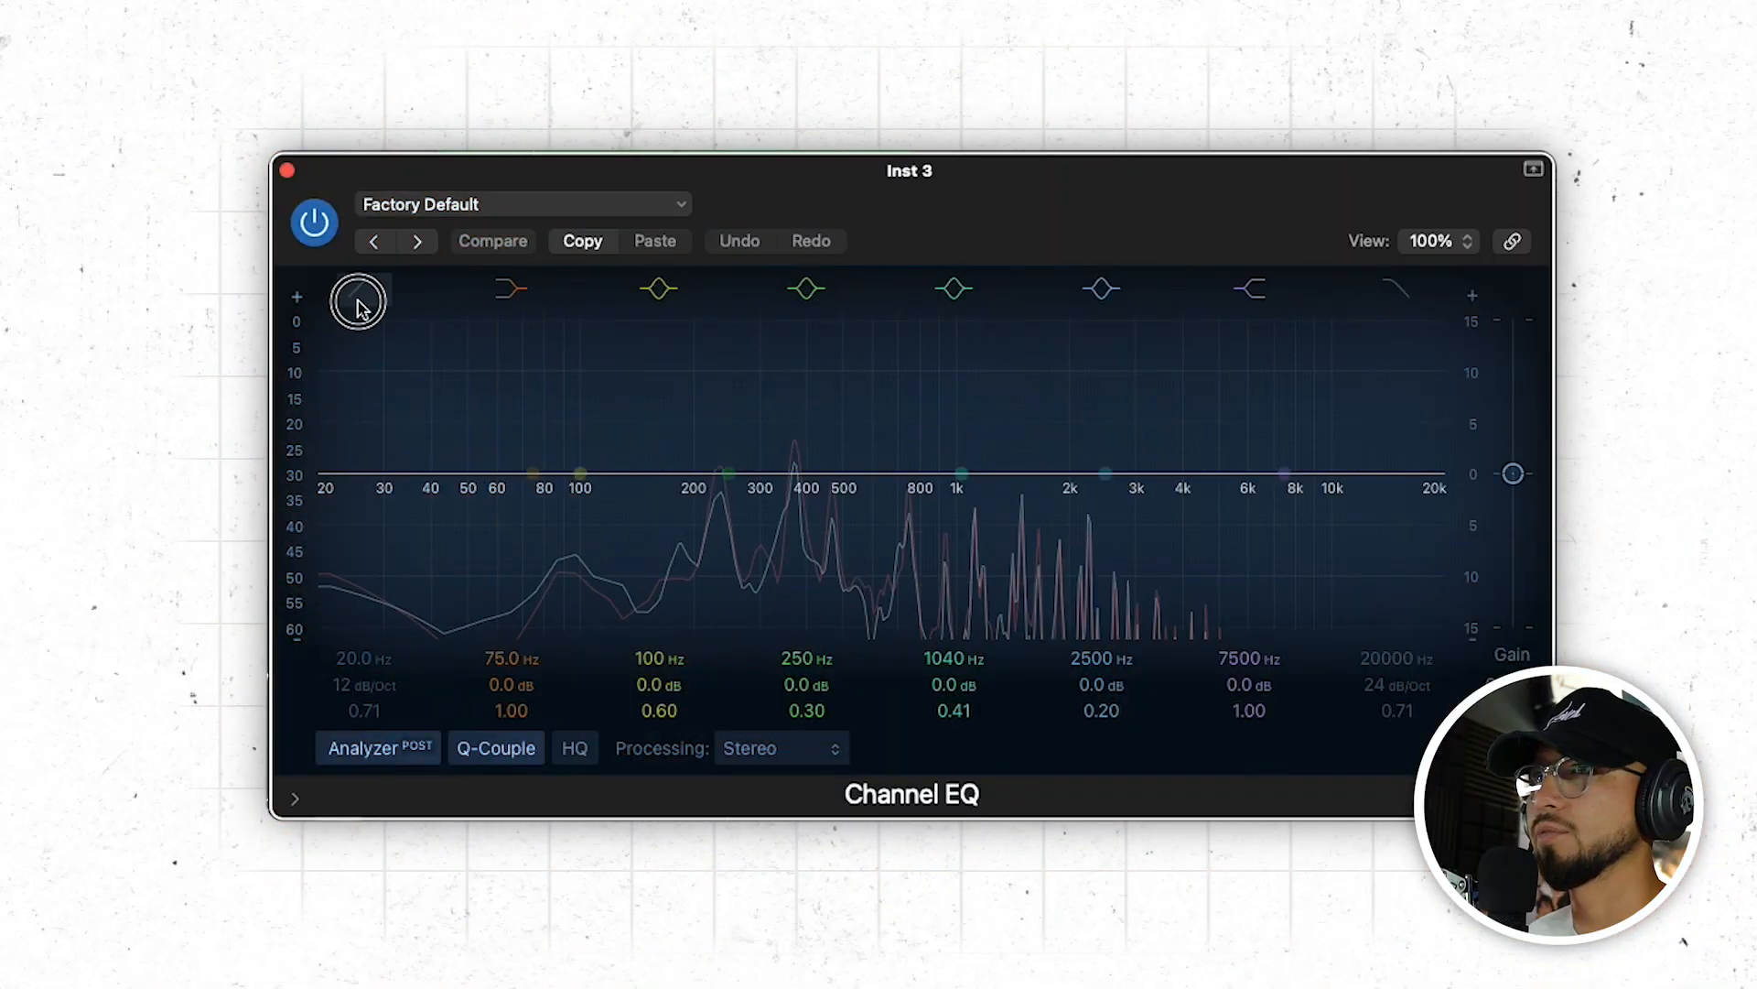
# Enable the low cut in Inst 3's Channel EQ and set it to about 68.5 Hz, 36 dB/Oct, Q 0.60.
pyautogui.click(362, 291)
pyautogui.moveTo(322, 498); pyautogui.dragTo(507, 494)
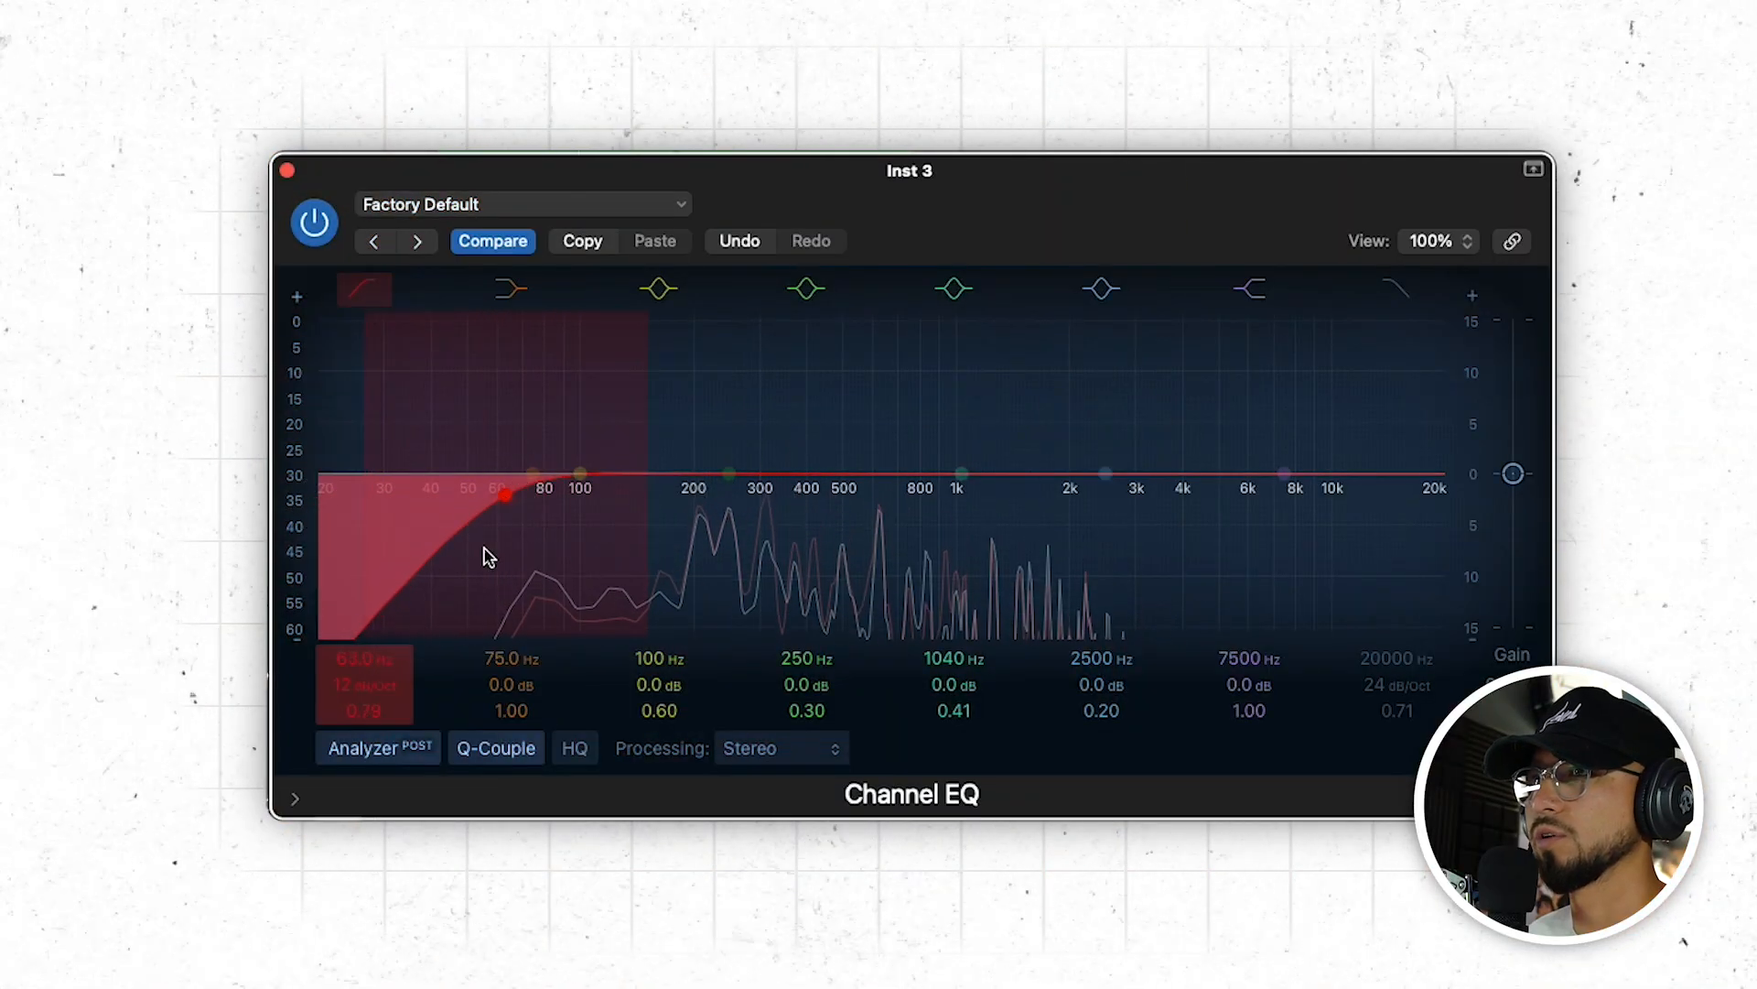
pyautogui.moveTo(364, 711); pyautogui.dragTo(364, 732)
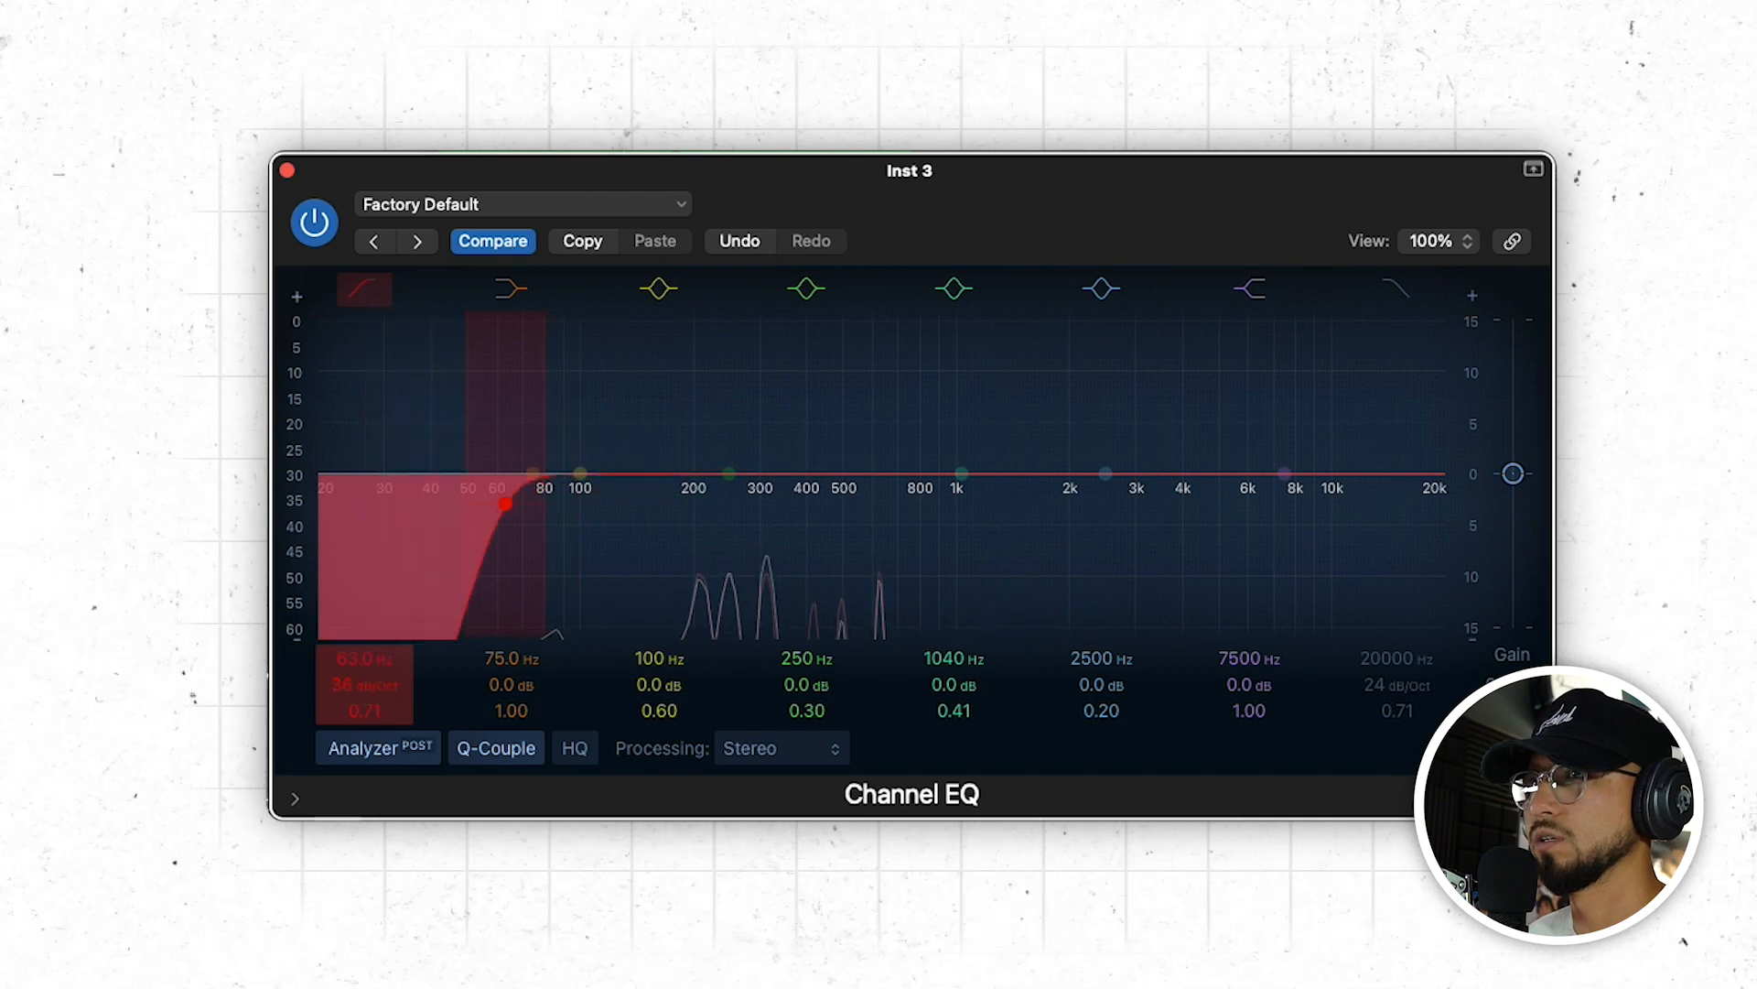
pyautogui.moveTo(497, 516); pyautogui.dragTo(518, 504)
# Add a 7000 Hz high cut, a 1.9 dB dip at 525 Hz and a slight low-frequency dip above 135 Hz to Inst 3's EQ.
pyautogui.click(1379, 293)
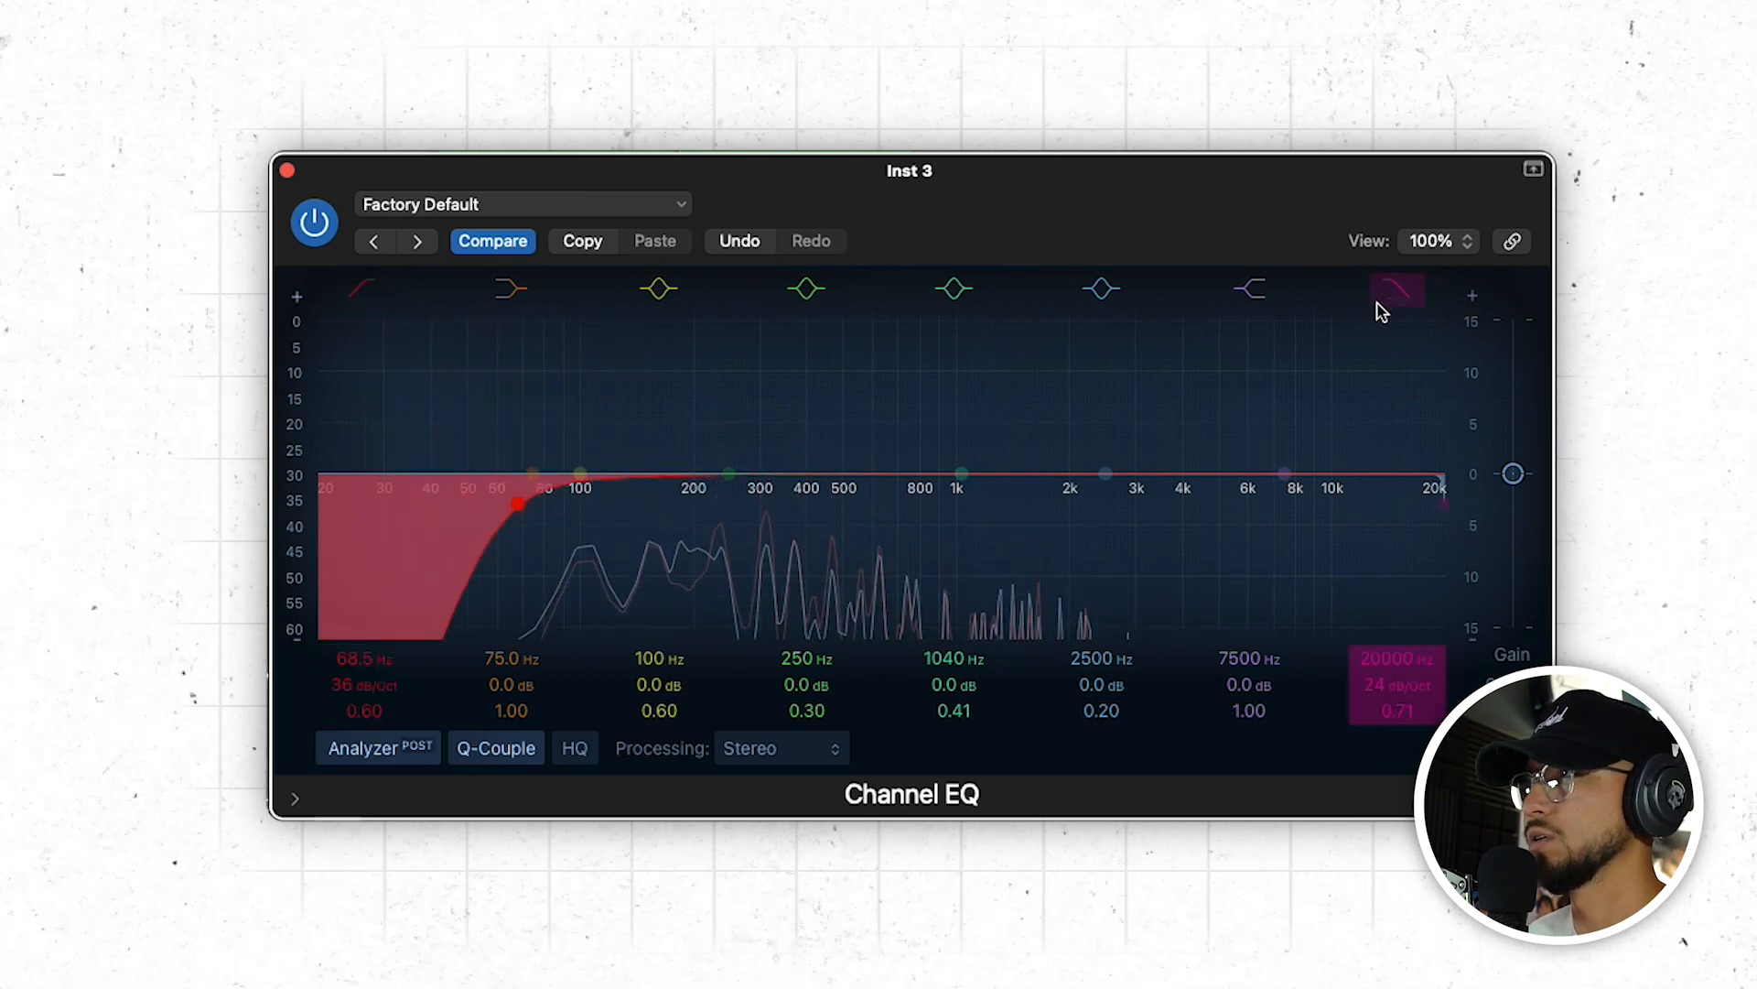
pyautogui.moveTo(1439, 499); pyautogui.dragTo(1264, 498)
pyautogui.moveTo(957, 475); pyautogui.dragTo(852, 494)
pyautogui.moveTo(580, 478); pyautogui.dragTo(628, 508)
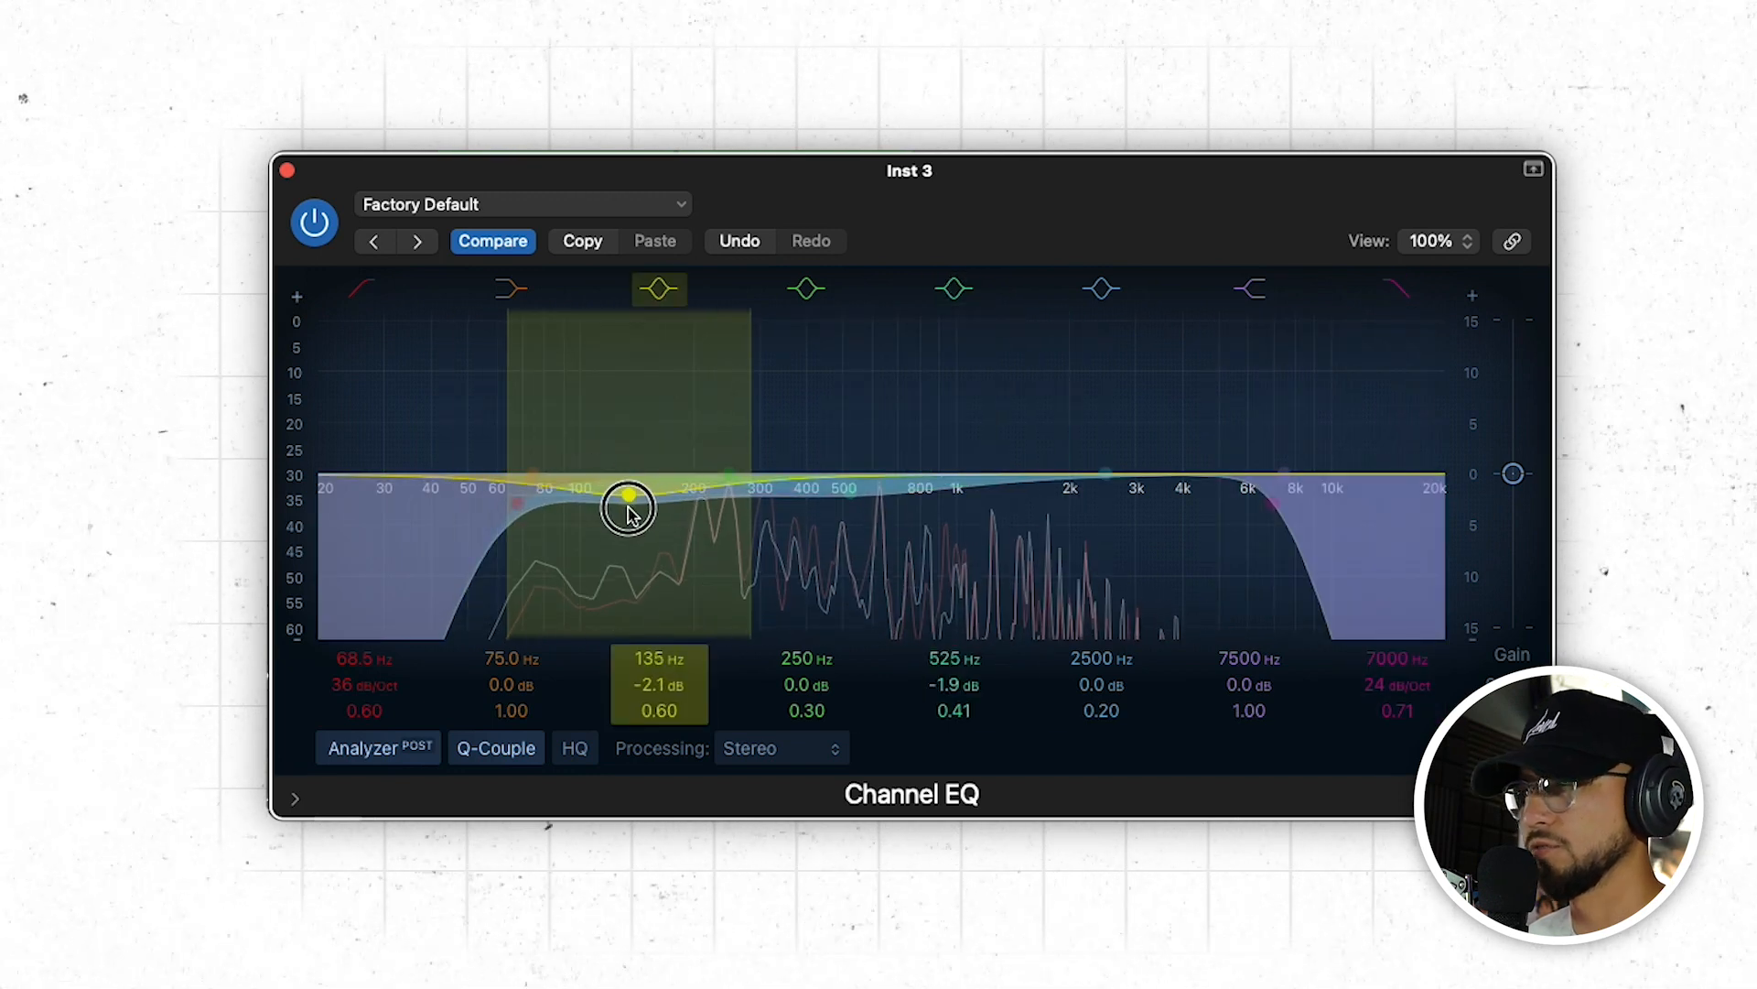
pyautogui.moveTo(638, 509); pyautogui.dragTo(672, 501)
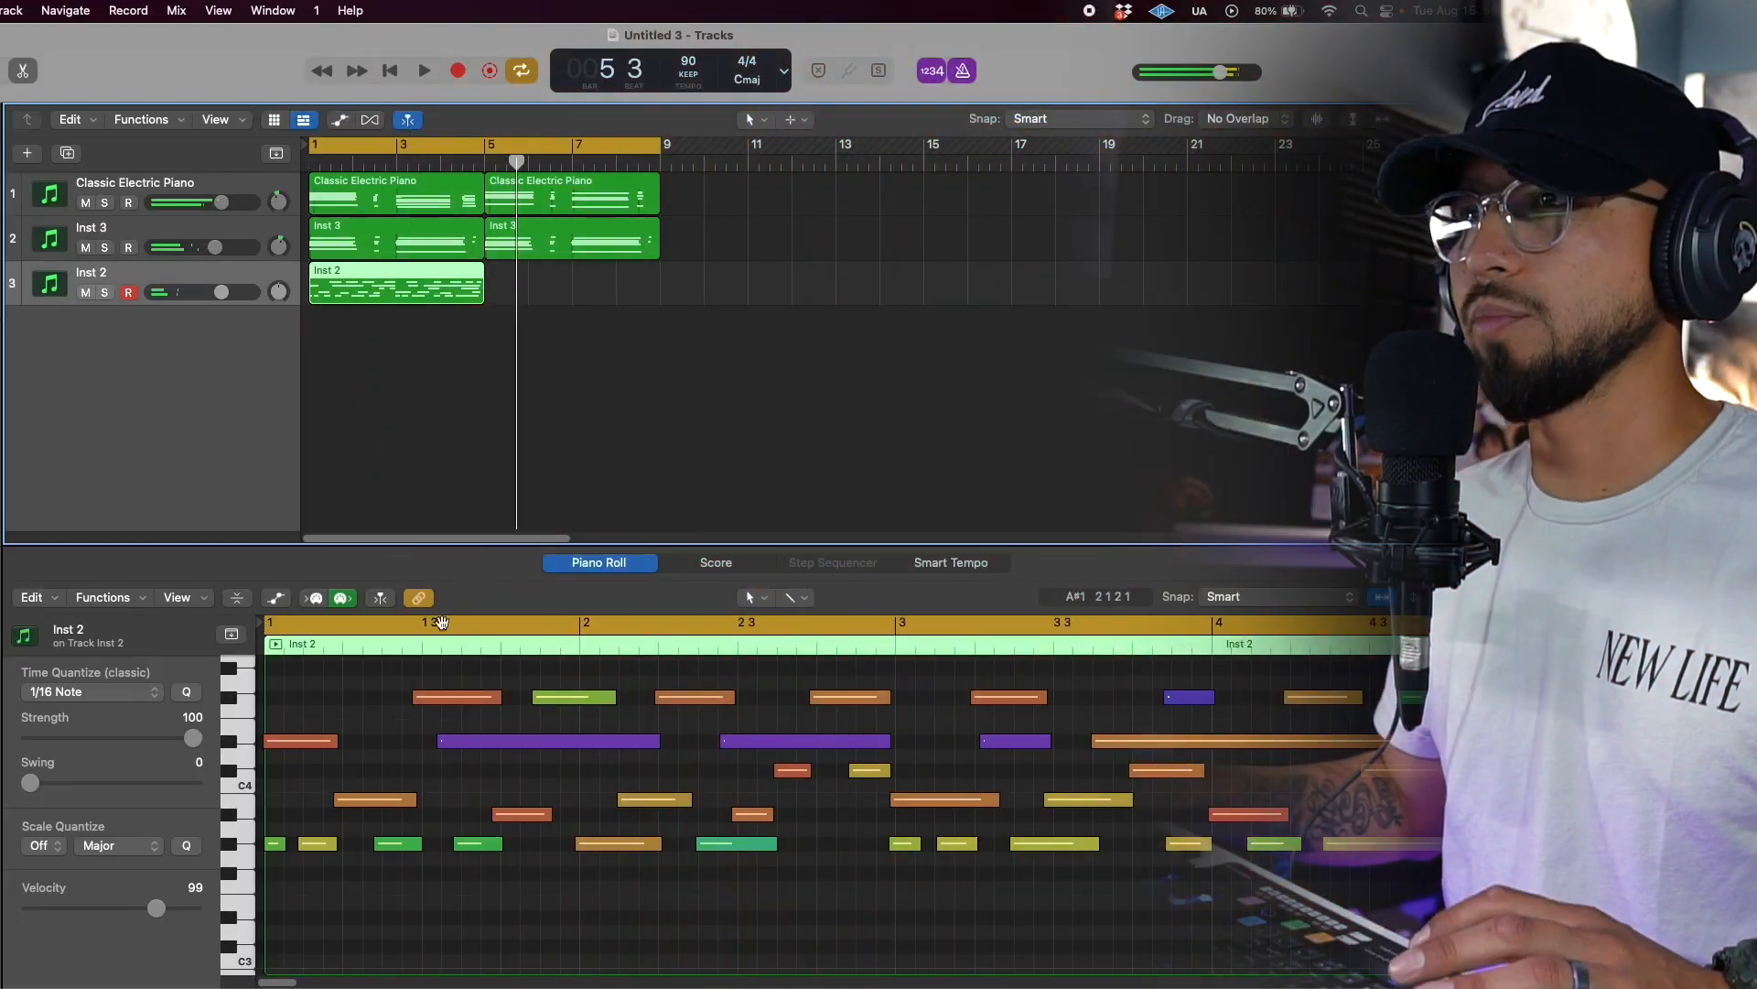
# Quantize all notes of the Inst 2 region to 1/16 Note and play the result.
pyautogui.click(408, 739)
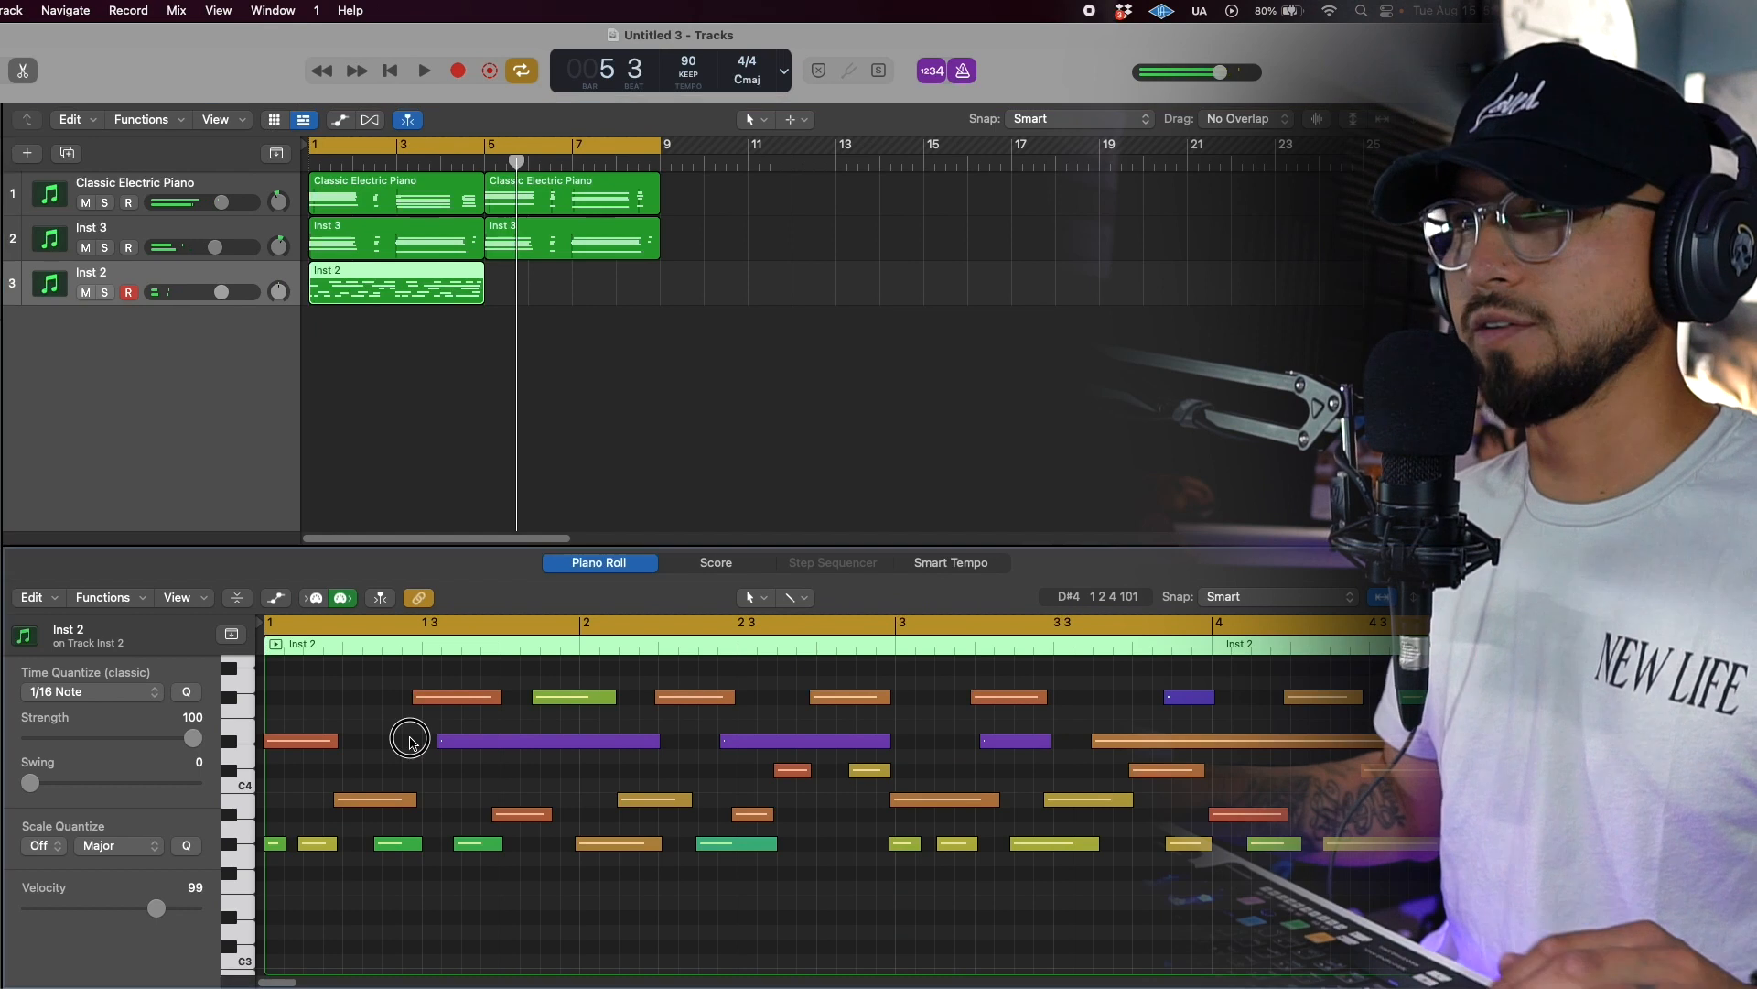
pyautogui.press('super+a')
pyautogui.press('q')
pyautogui.click(409, 740)
pyautogui.press('space')
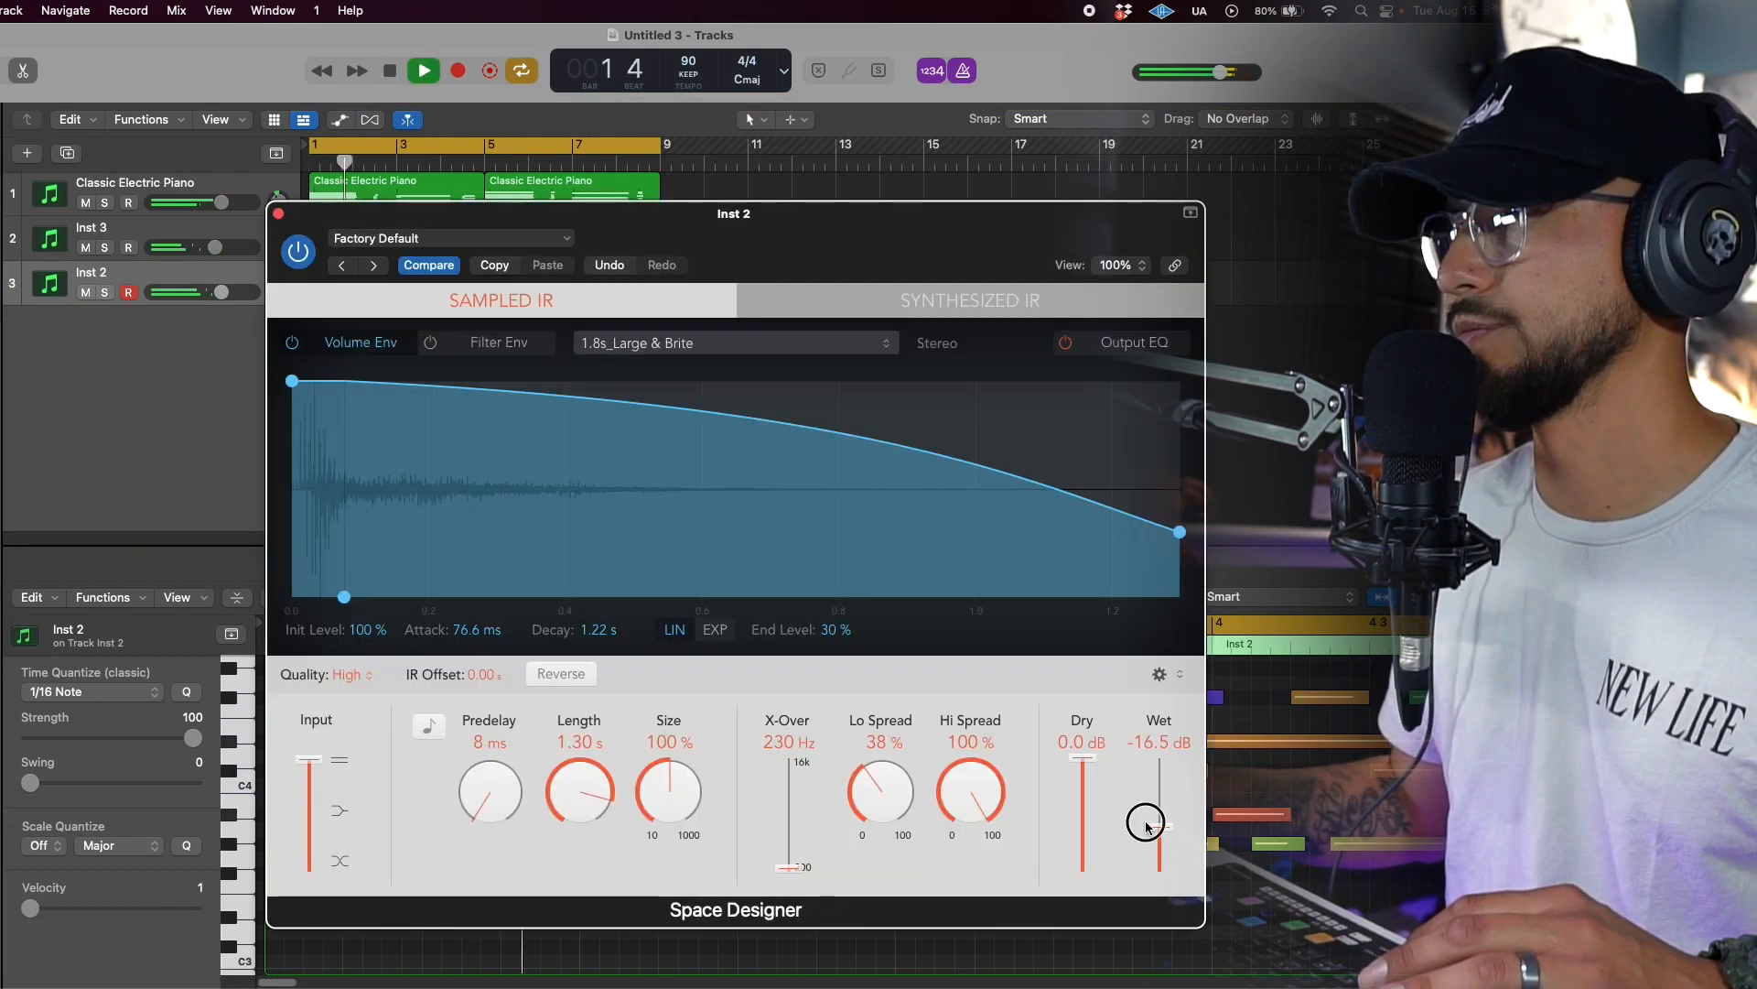
# In Inst 2's Space Designer reverb, raise the Wet level and pull the Dry level all the way down.
pyautogui.moveTo(1149, 827); pyautogui.dragTo(1149, 781)
pyautogui.moveTo(1082, 758); pyautogui.dragTo(1082, 871)
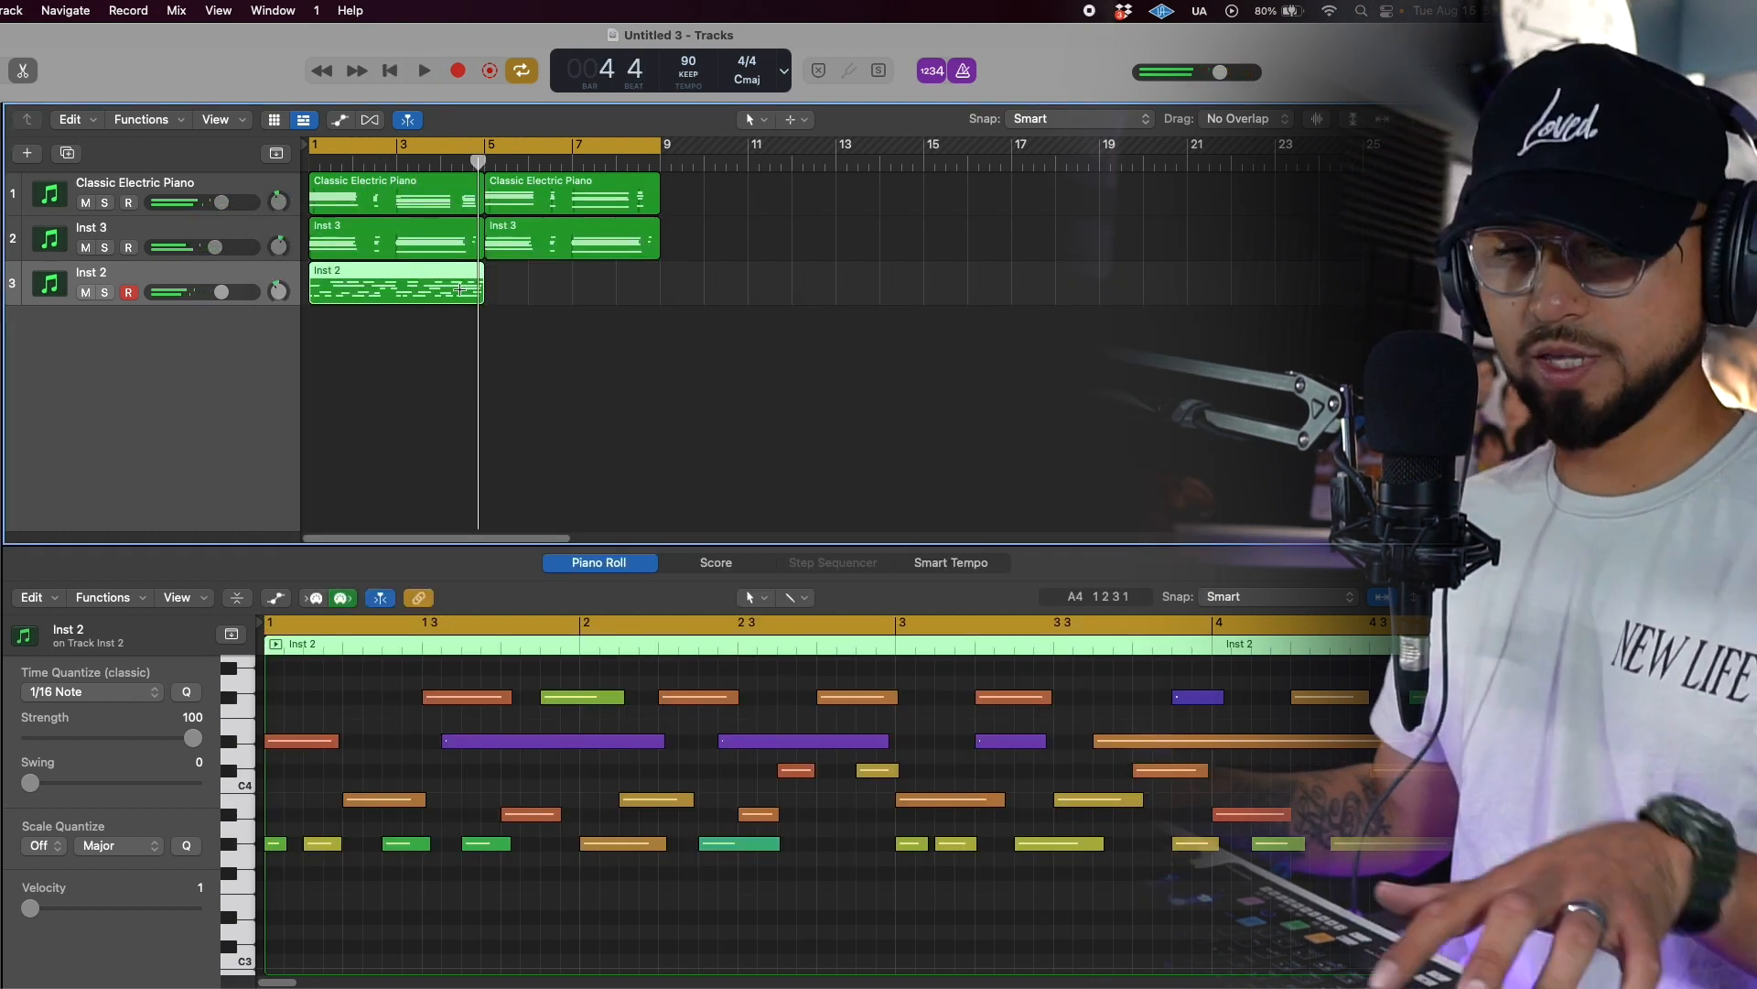
# Repeat the Inst 2 region at bar 5 and lower the Inst 2 track's volume slightly.
pyautogui.press('super+r')
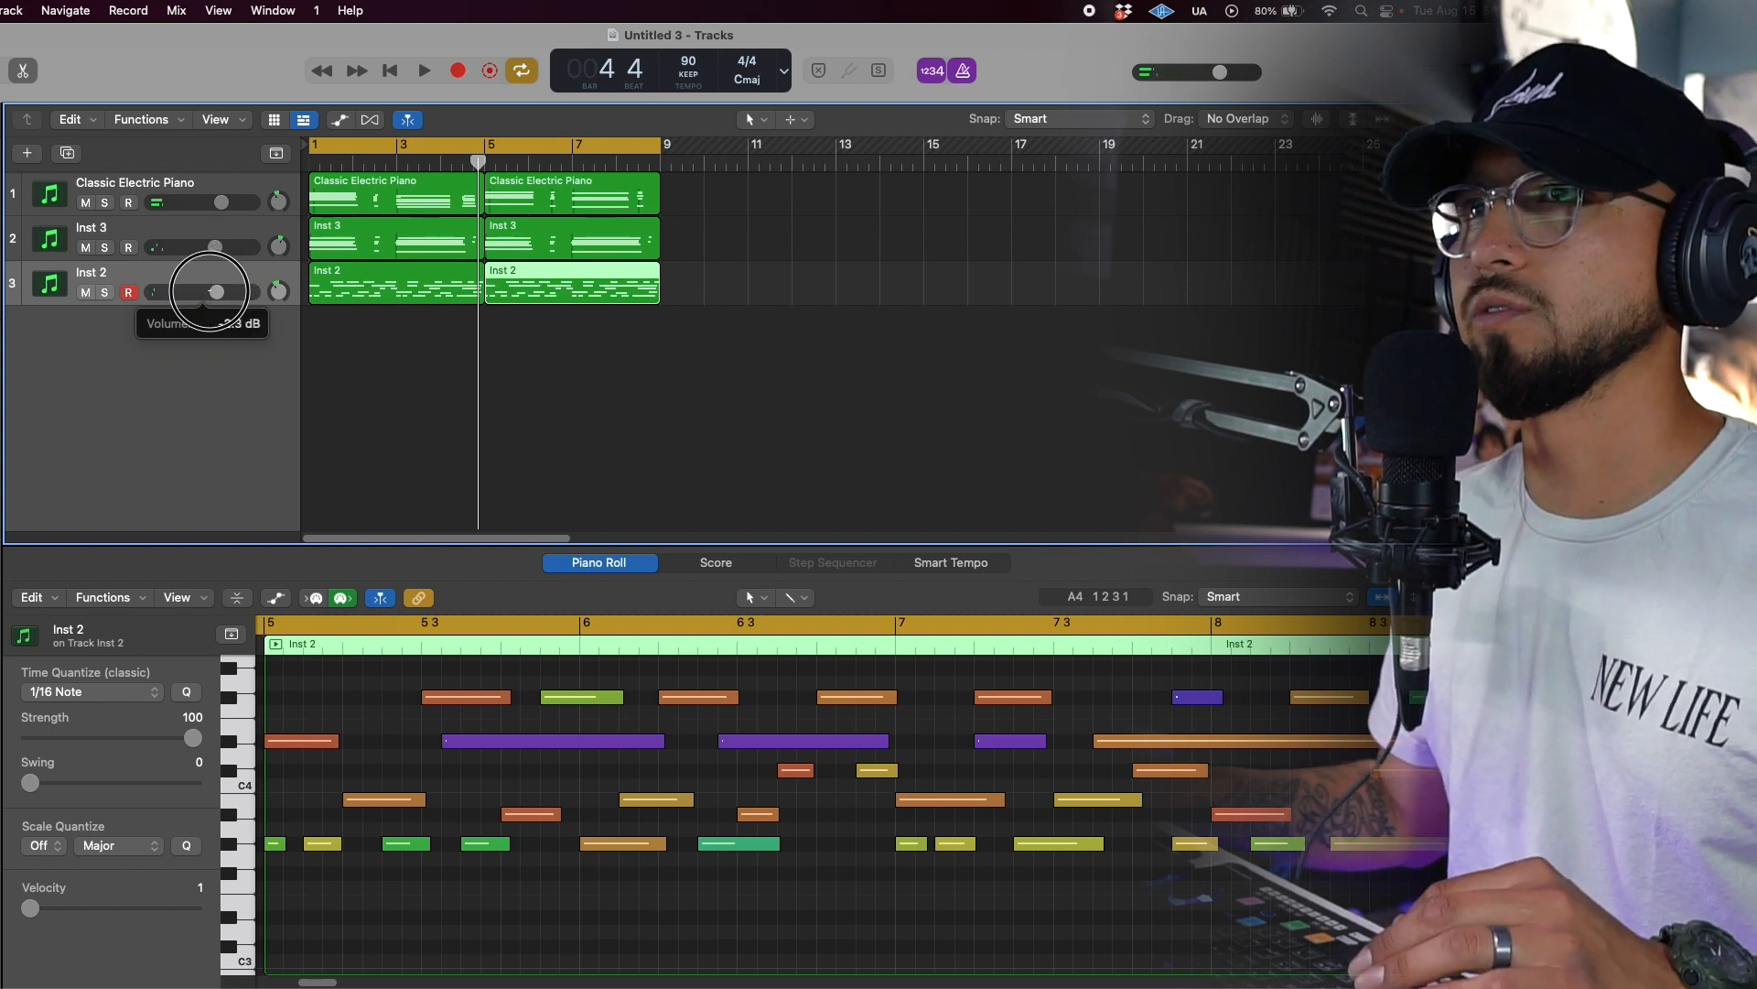
pyautogui.click(210, 291)
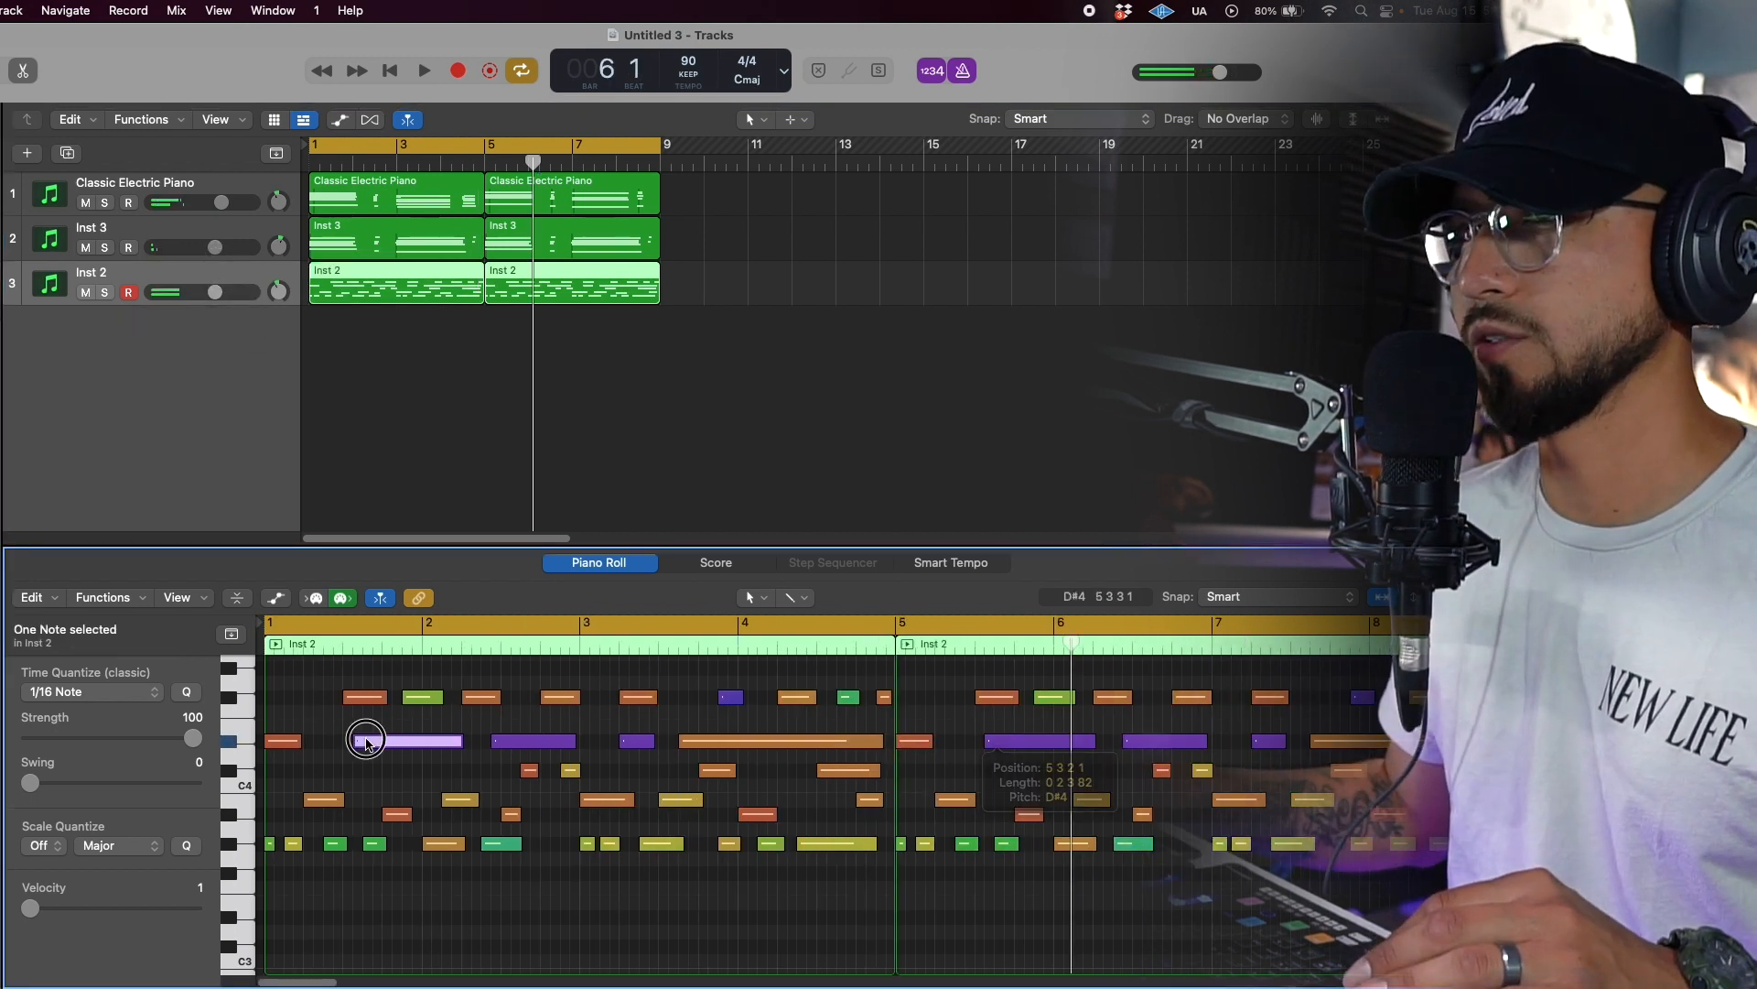
# Move the first long D#4 note of Inst 2's first region to beat 3 of bar 1 and adjust the track's volume.
pyautogui.moveTo(366, 741); pyautogui.dragTo(356, 741)
pyautogui.click(336, 769)
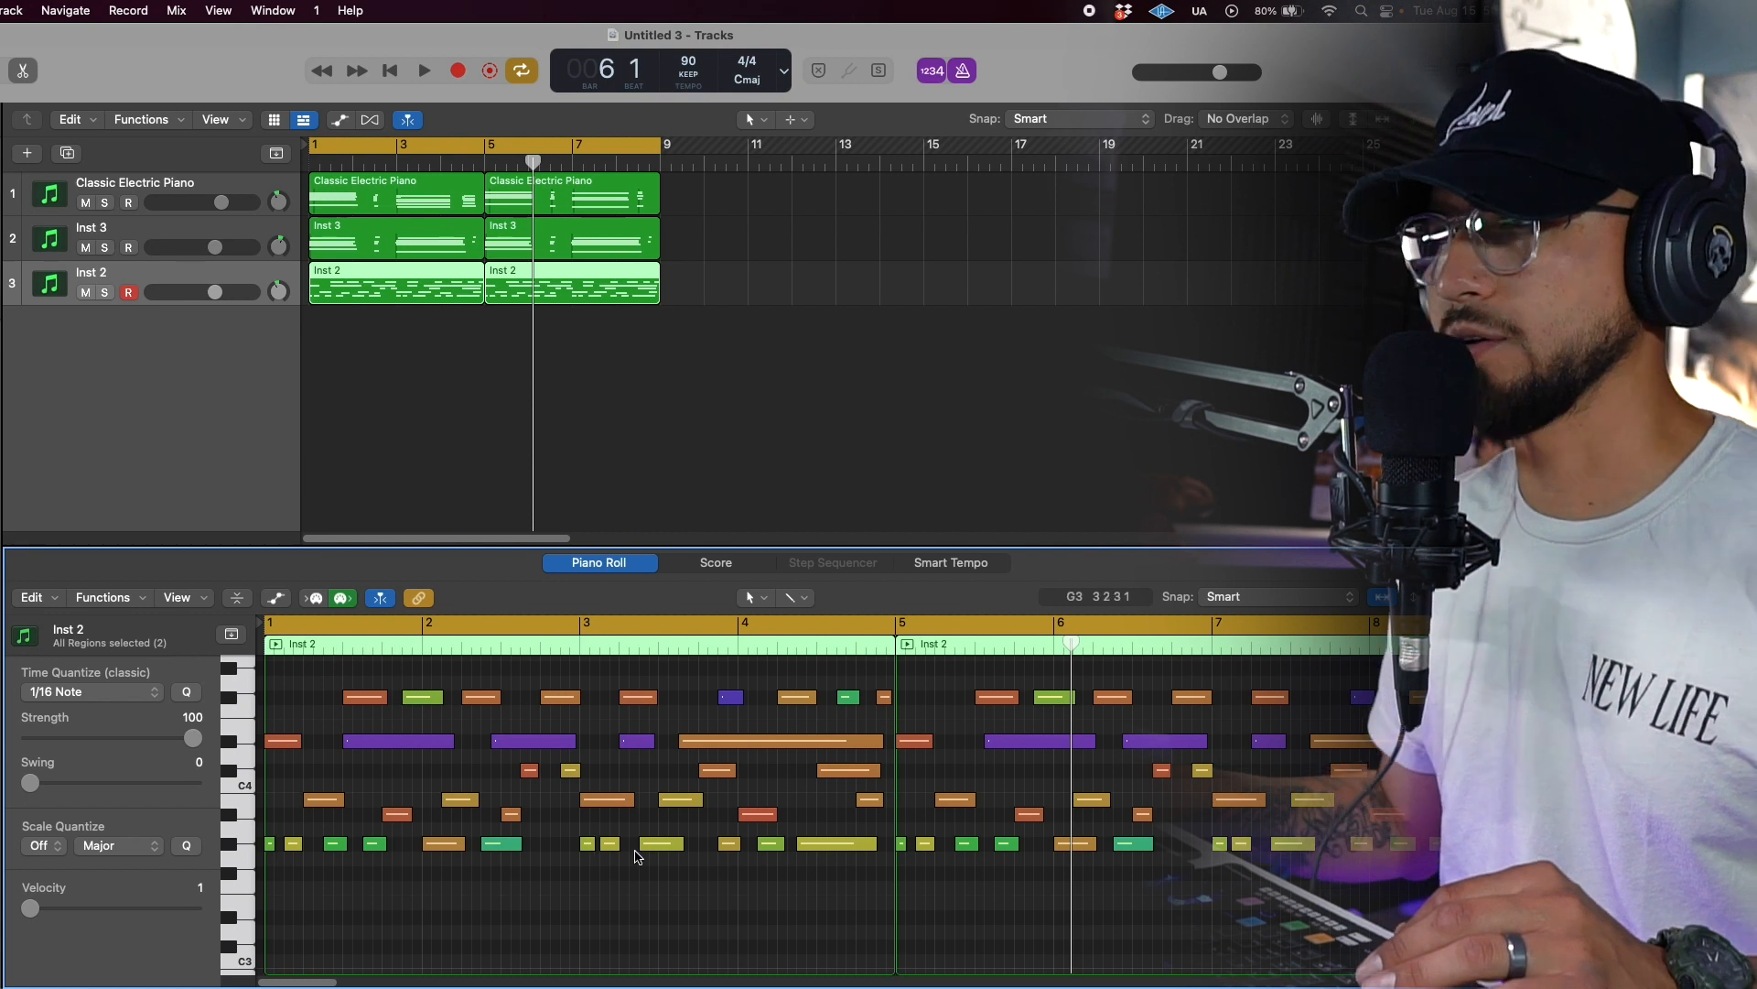
pyautogui.click(215, 292)
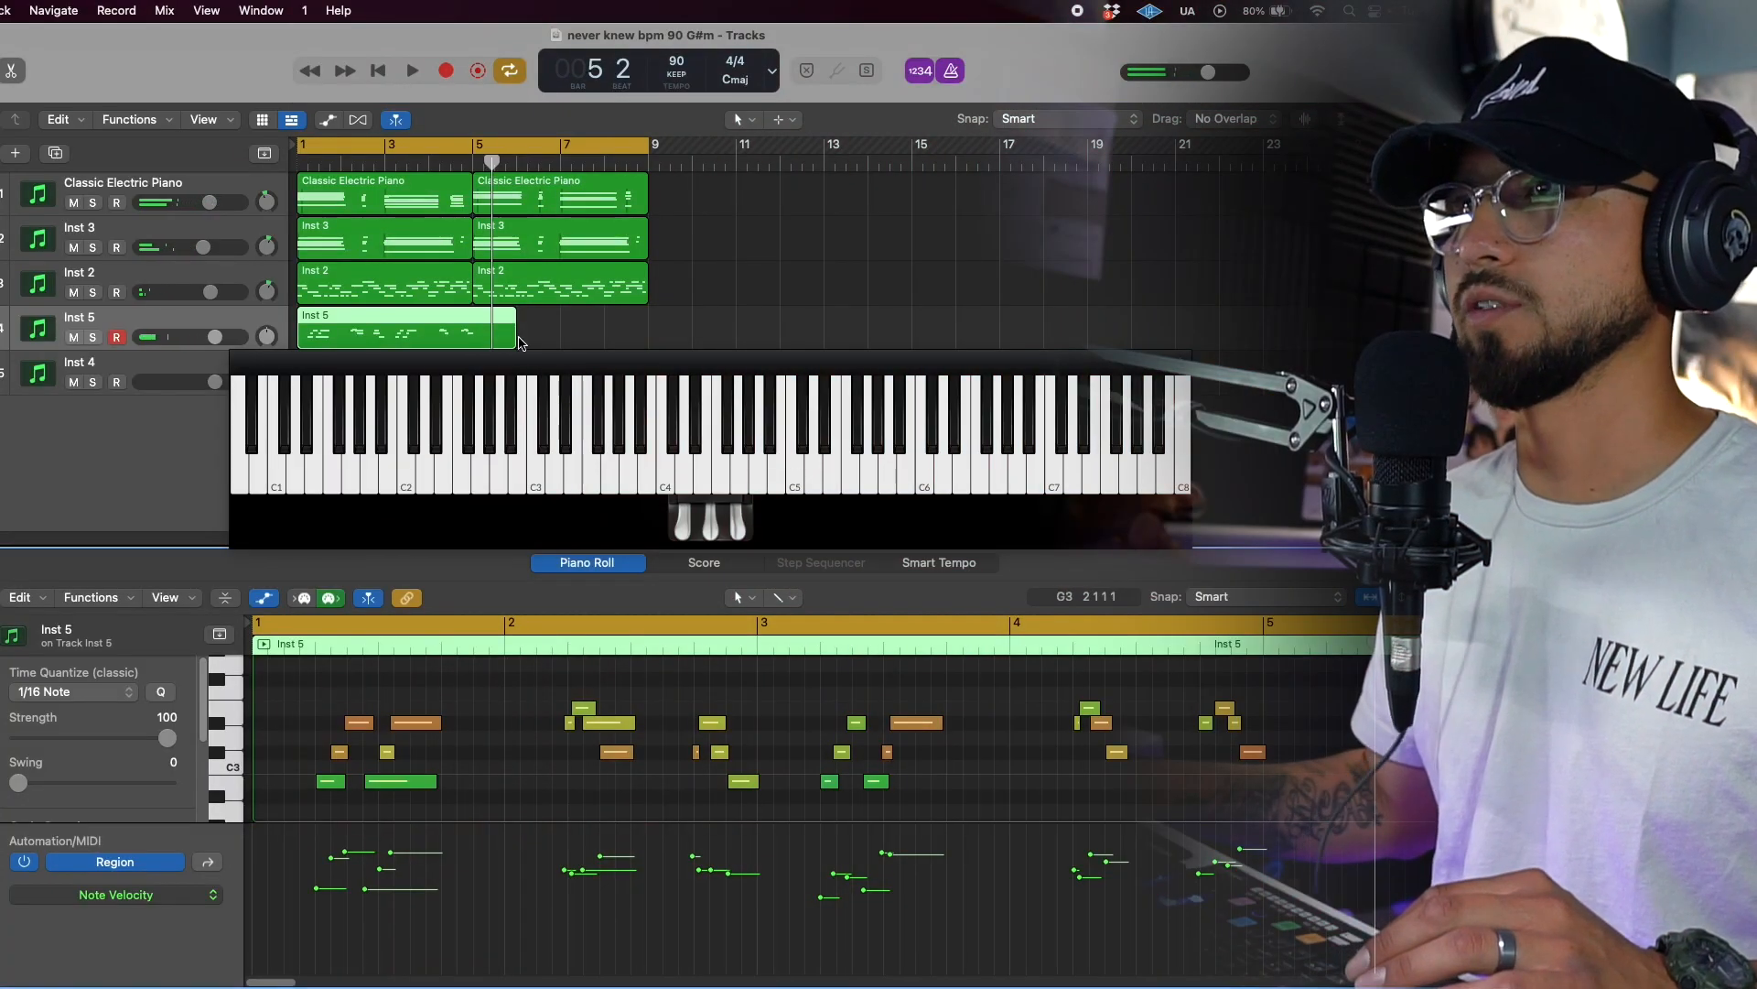
# Trim the end of the Inst 5 region back to bar 5.
pyautogui.moveTo(518, 341); pyautogui.dragTo(472, 335)
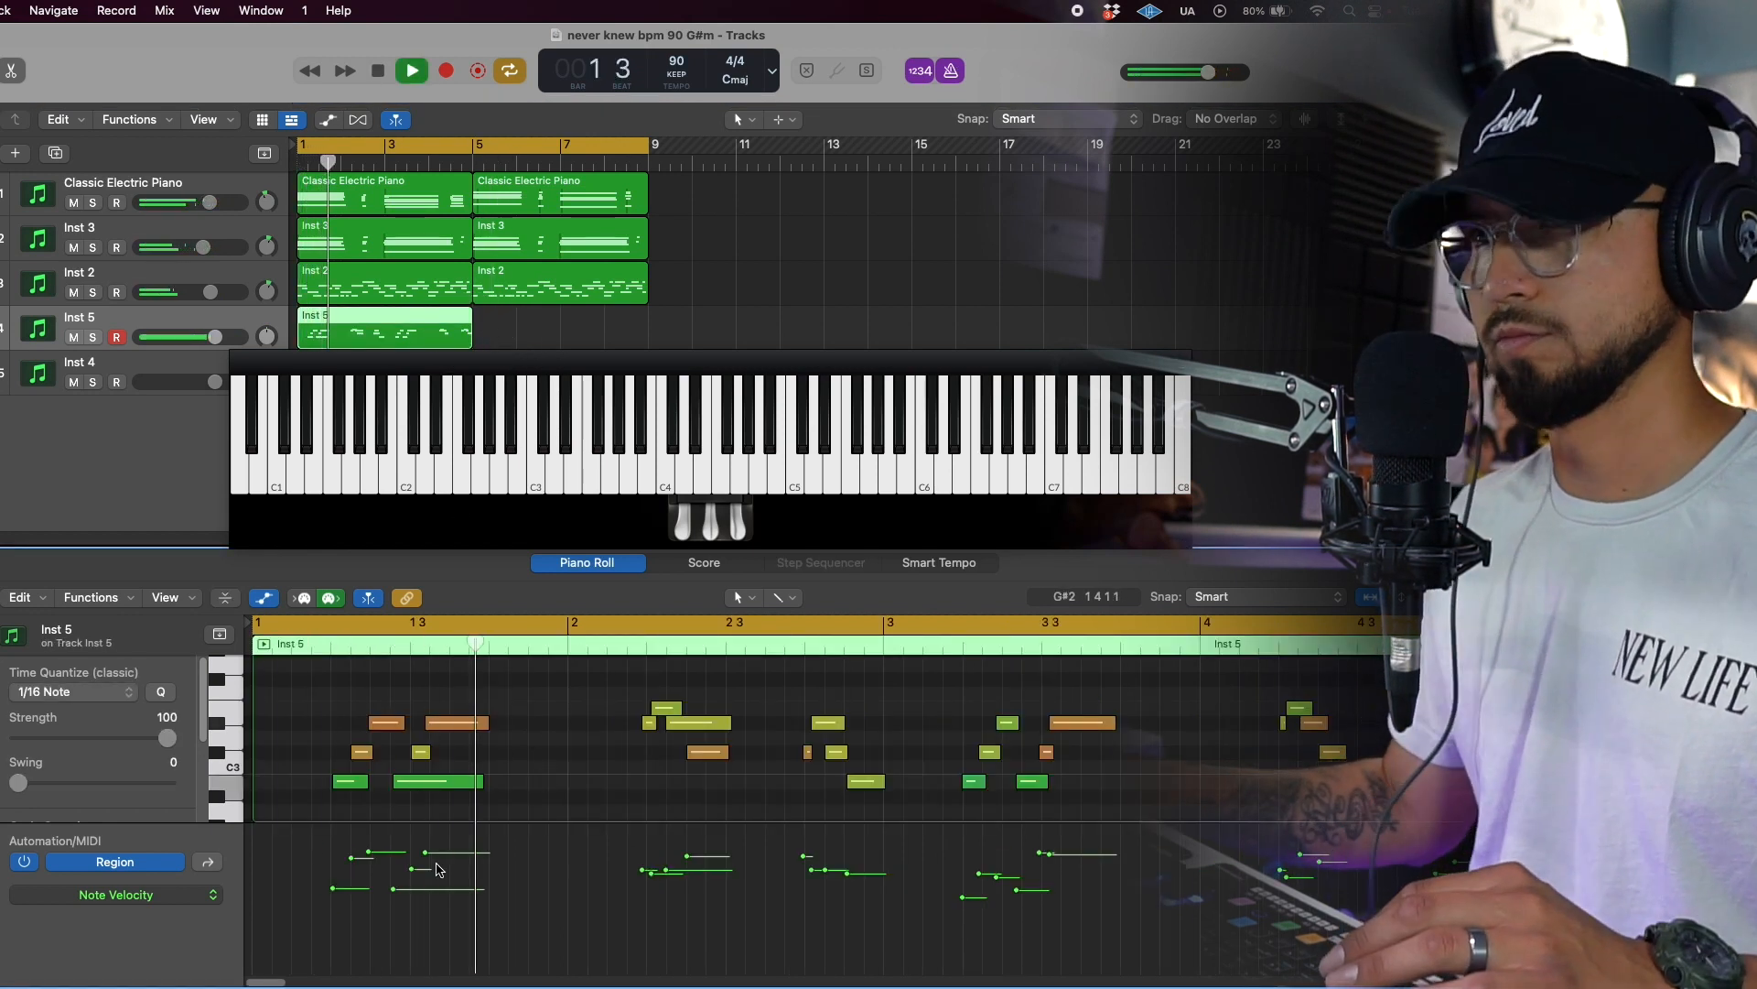
# Lower the velocities of the louder notes across bars 1 to 3 of the Inst 5 region and turn off the metronome.
pyautogui.press('space')
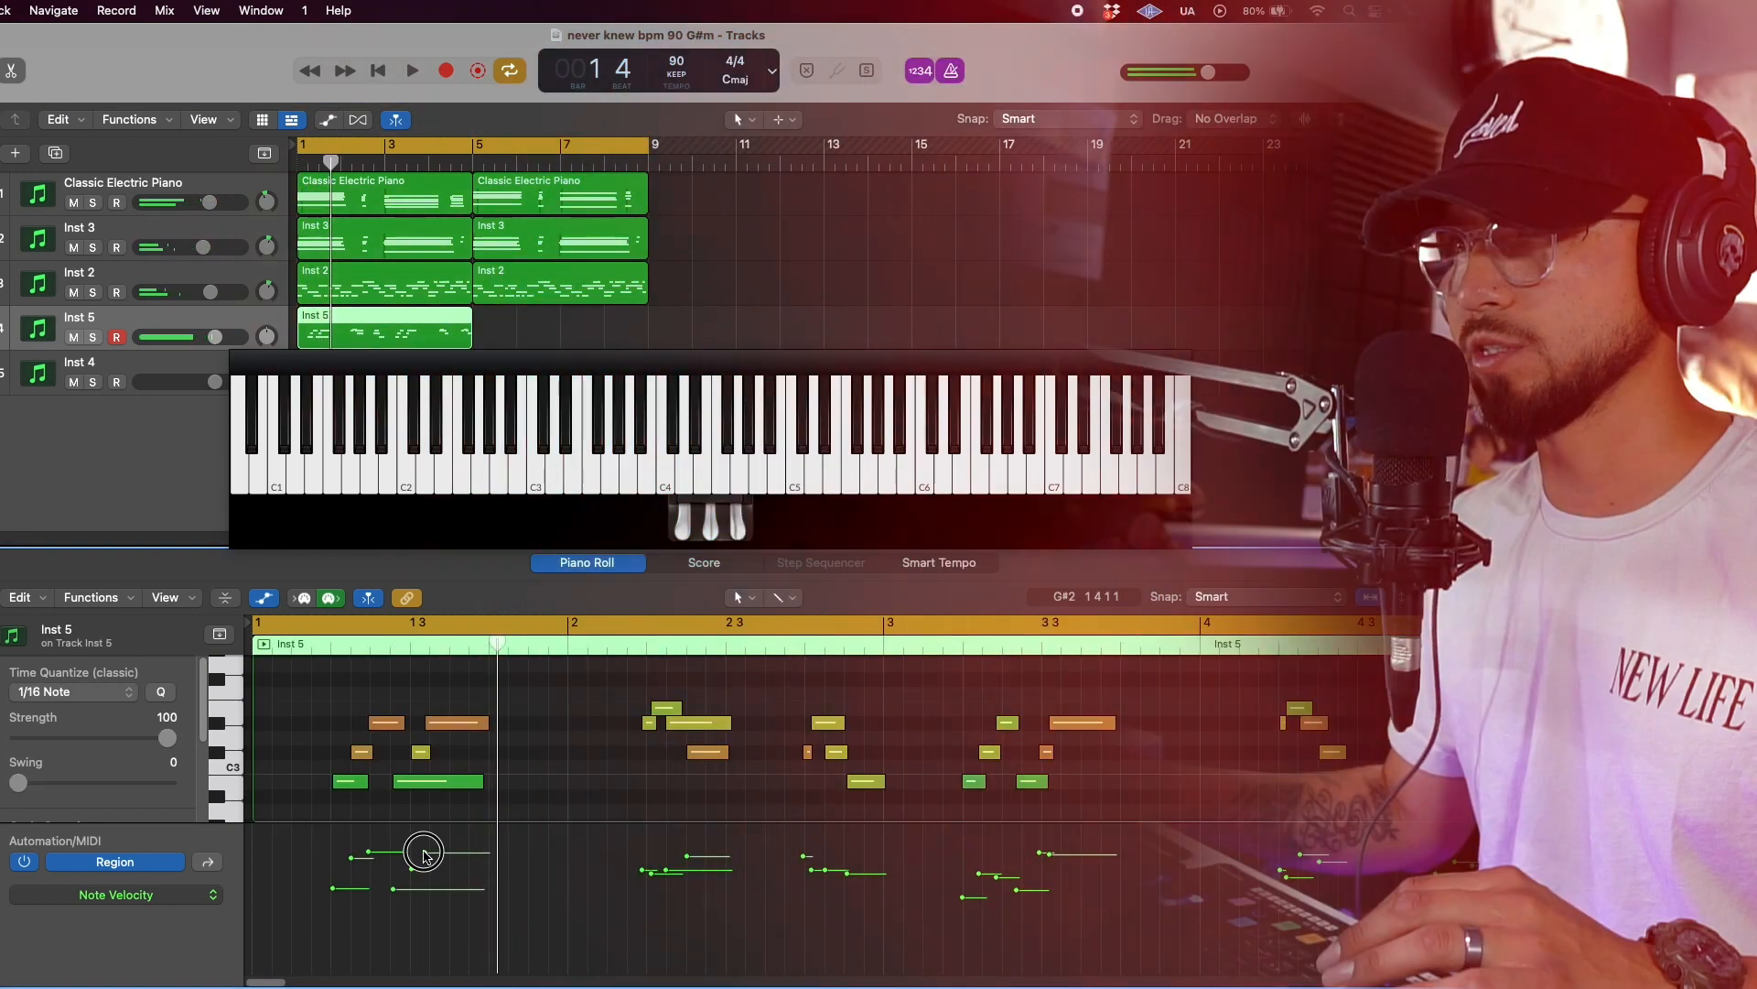
pyautogui.moveTo(425, 852); pyautogui.dragTo(351, 919)
pyautogui.click(953, 72)
pyautogui.moveTo(686, 857); pyautogui.dragTo(654, 889)
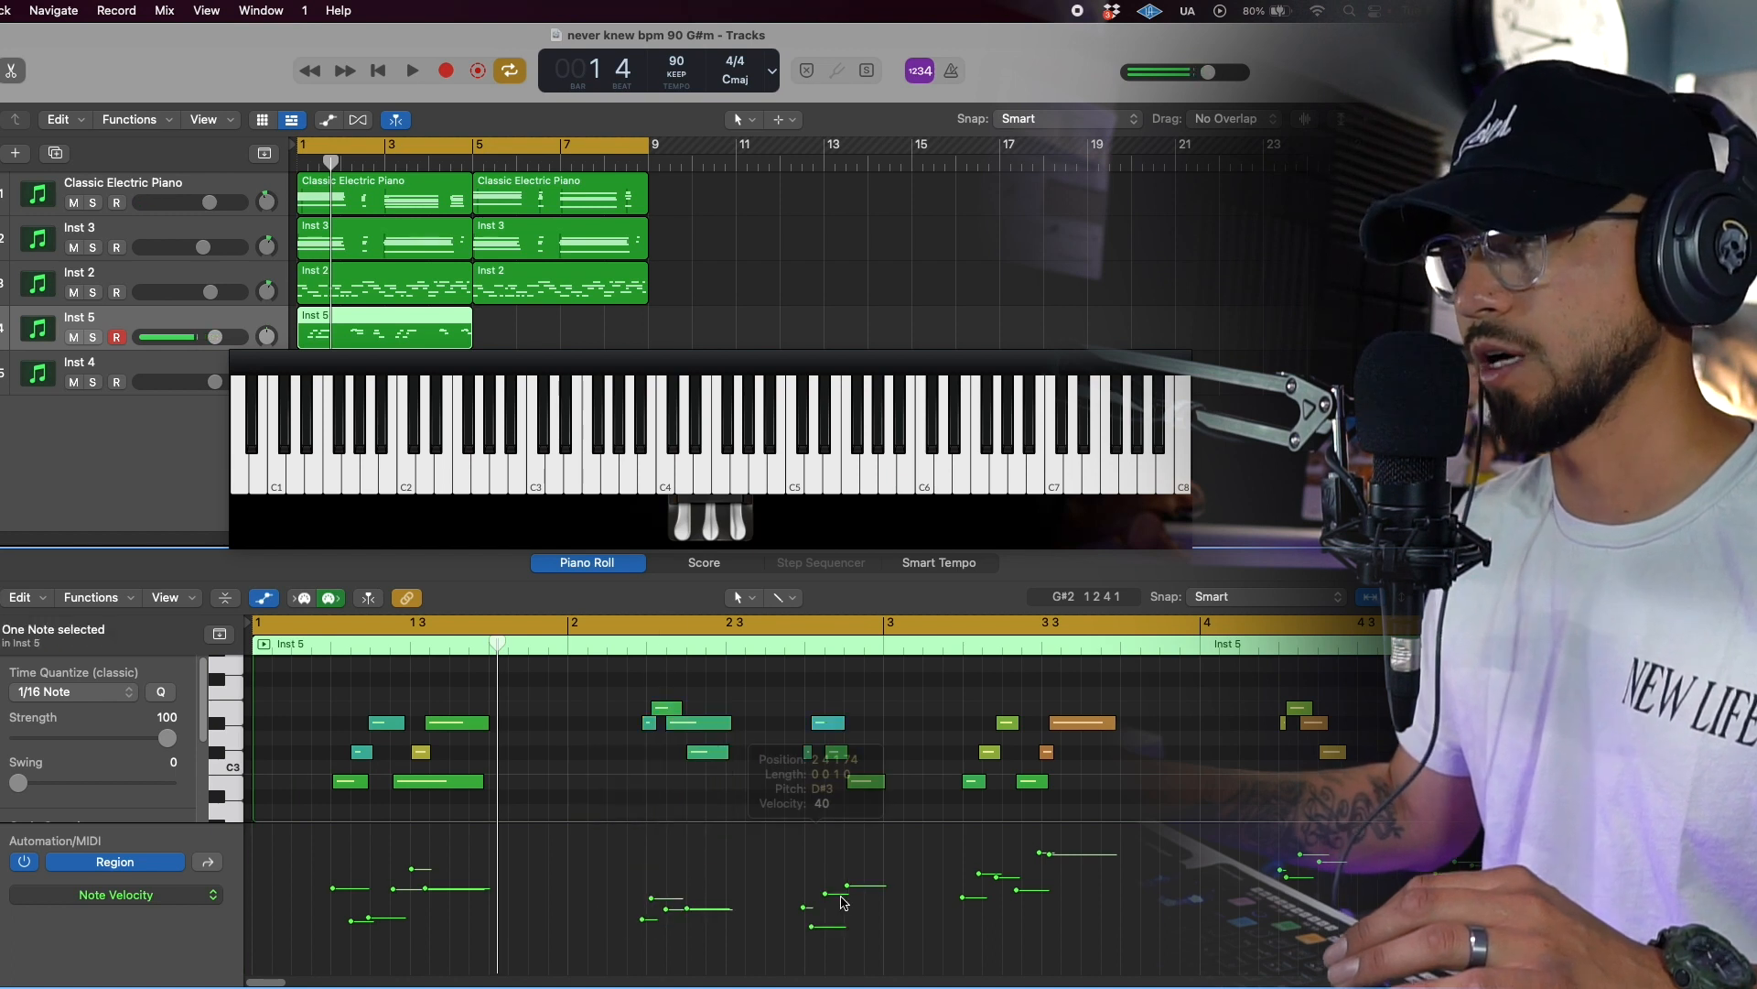
pyautogui.moveTo(853, 875); pyautogui.dragTo(855, 924)
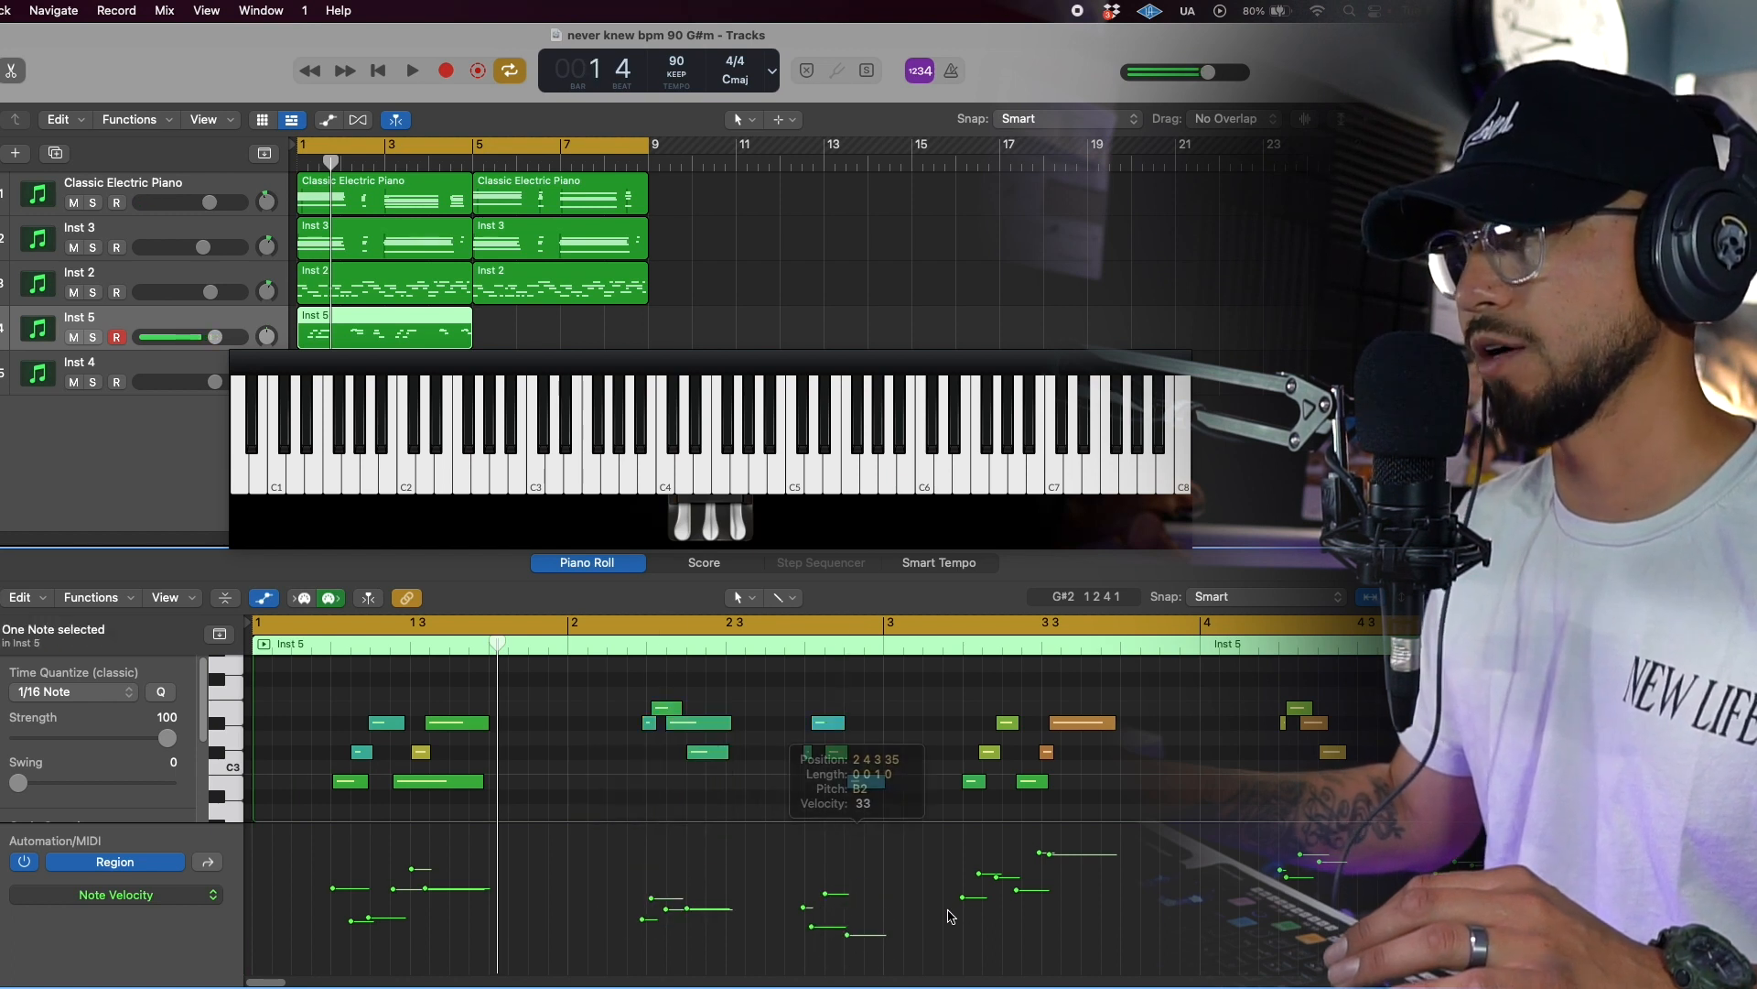
pyautogui.moveTo(977, 874); pyautogui.dragTo(1045, 910)
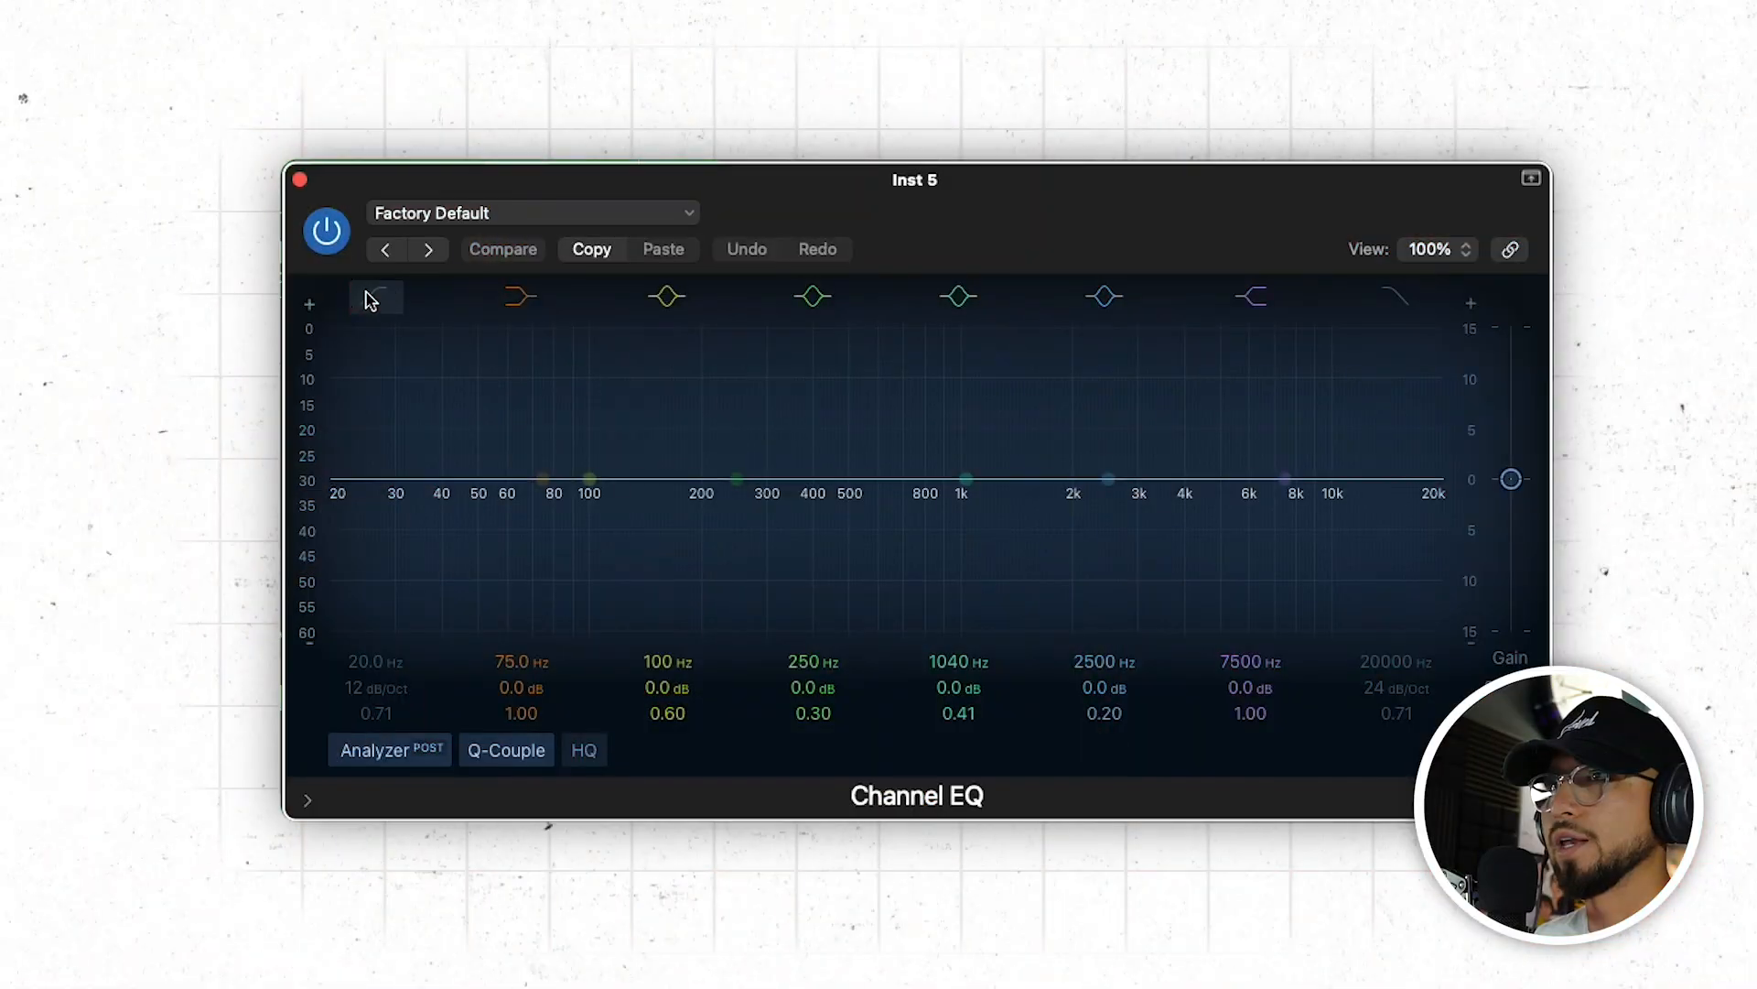
# Shape Inst 5 with Channel EQ cuts at 121 Hz and 4760 Hz plus a 250 Hz band tweak, and adjust the ValhallaVintageVerb Mix.
pyautogui.click(371, 298)
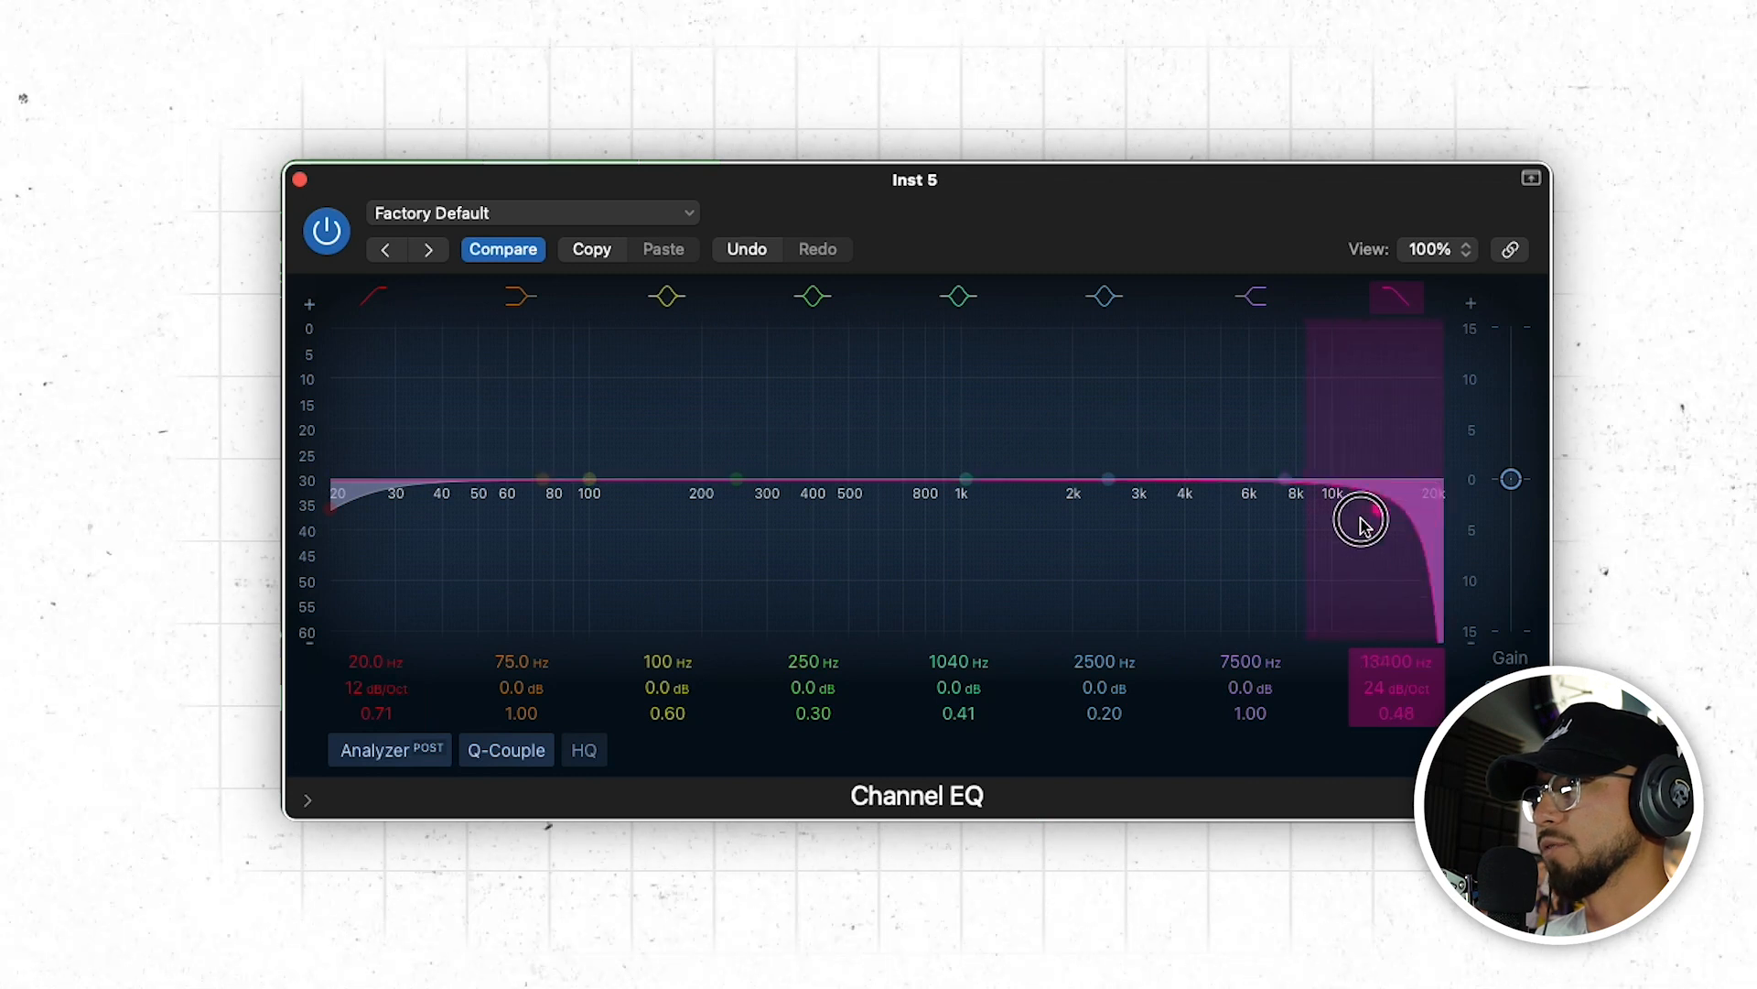
pyautogui.moveTo(1357, 520); pyautogui.dragTo(1211, 508)
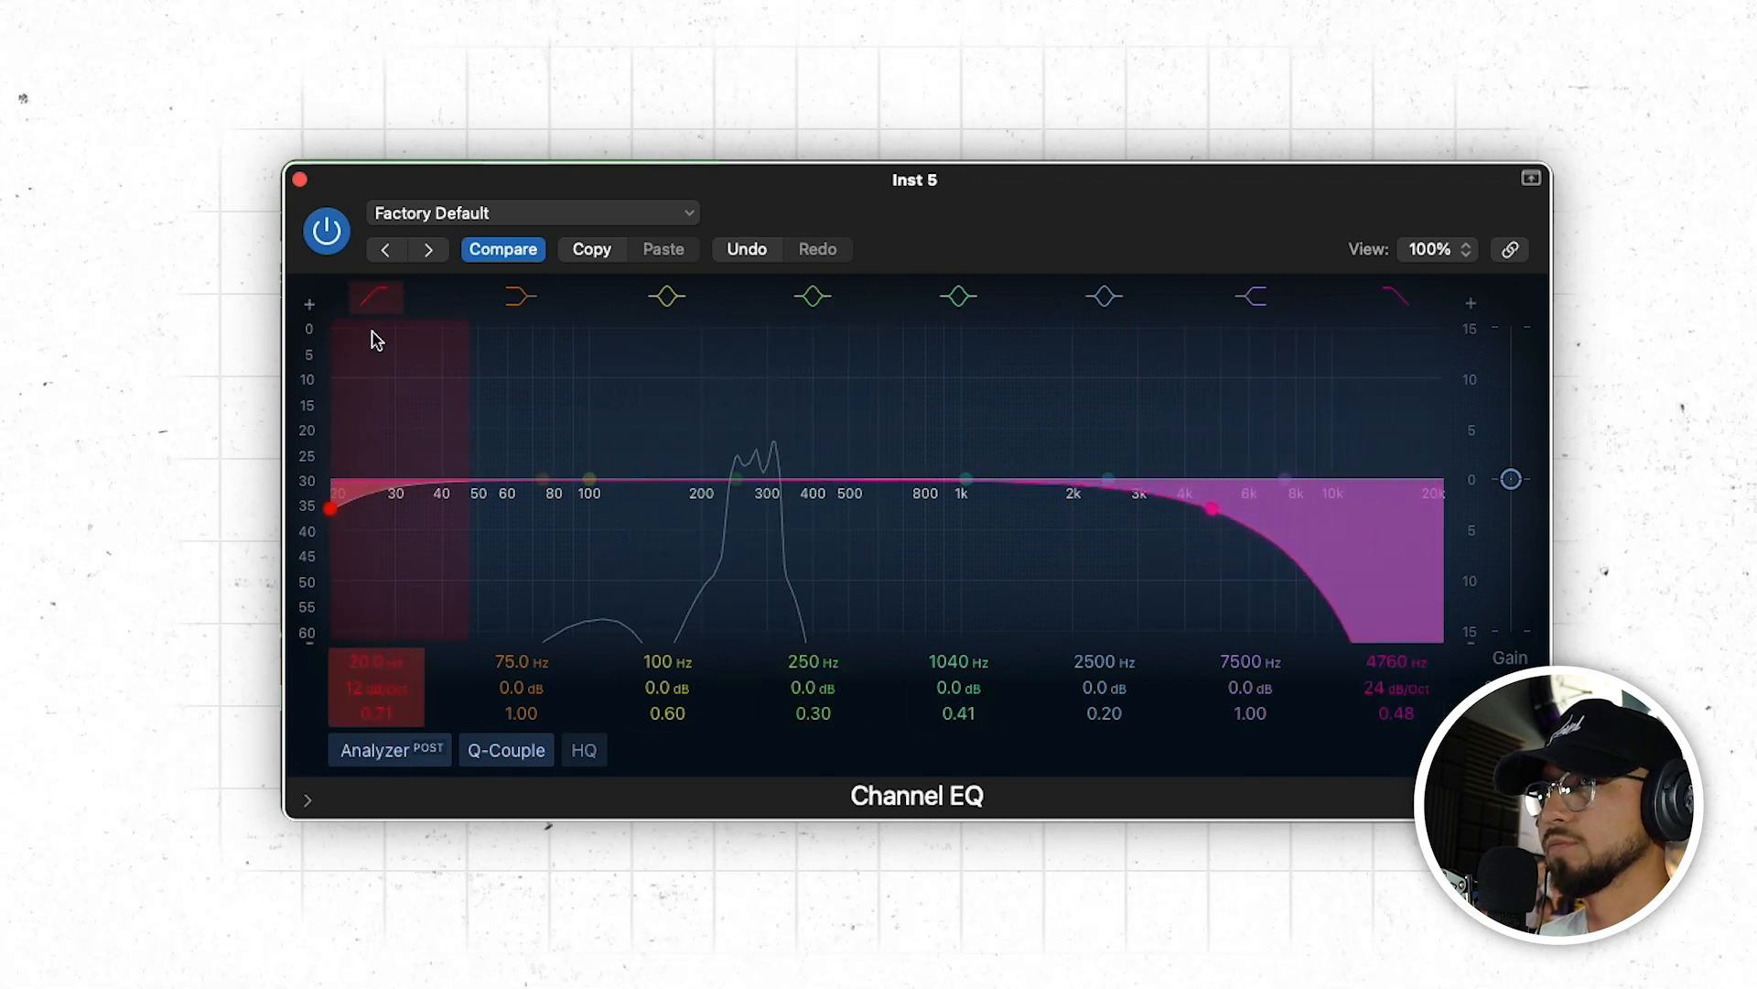
pyautogui.moveTo(331, 502); pyautogui.dragTo(608, 525)
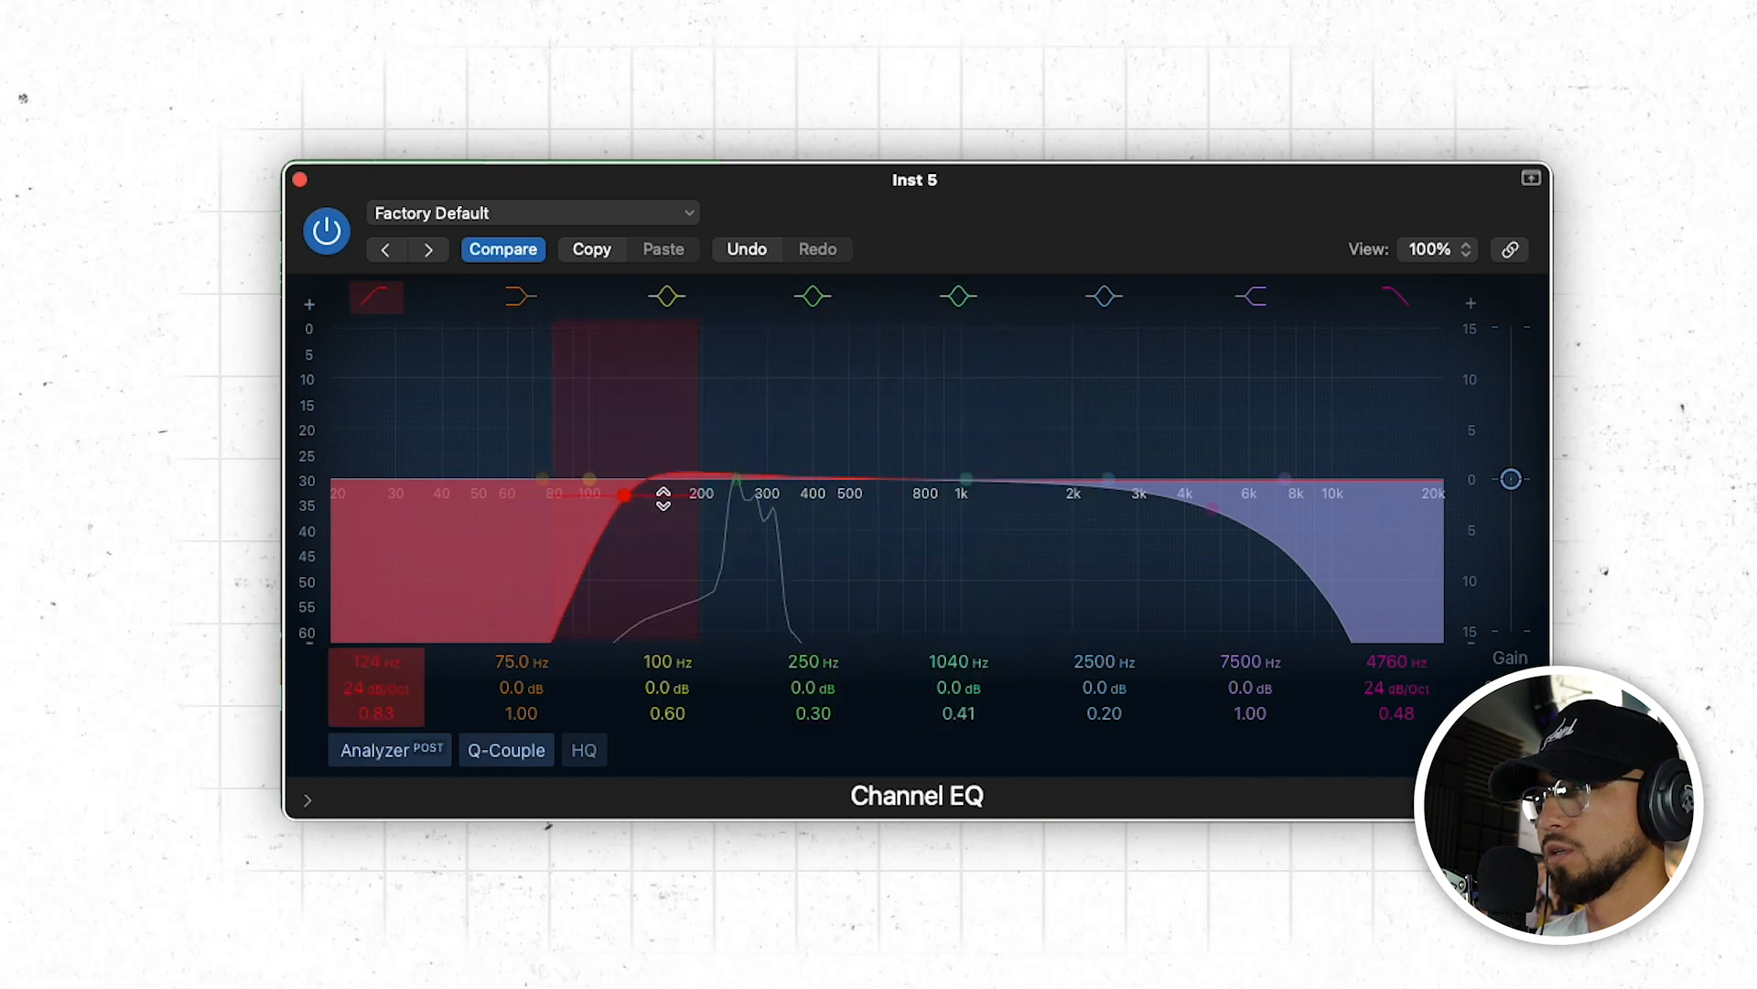
pyautogui.moveTo(618, 515); pyautogui.dragTo(617, 518)
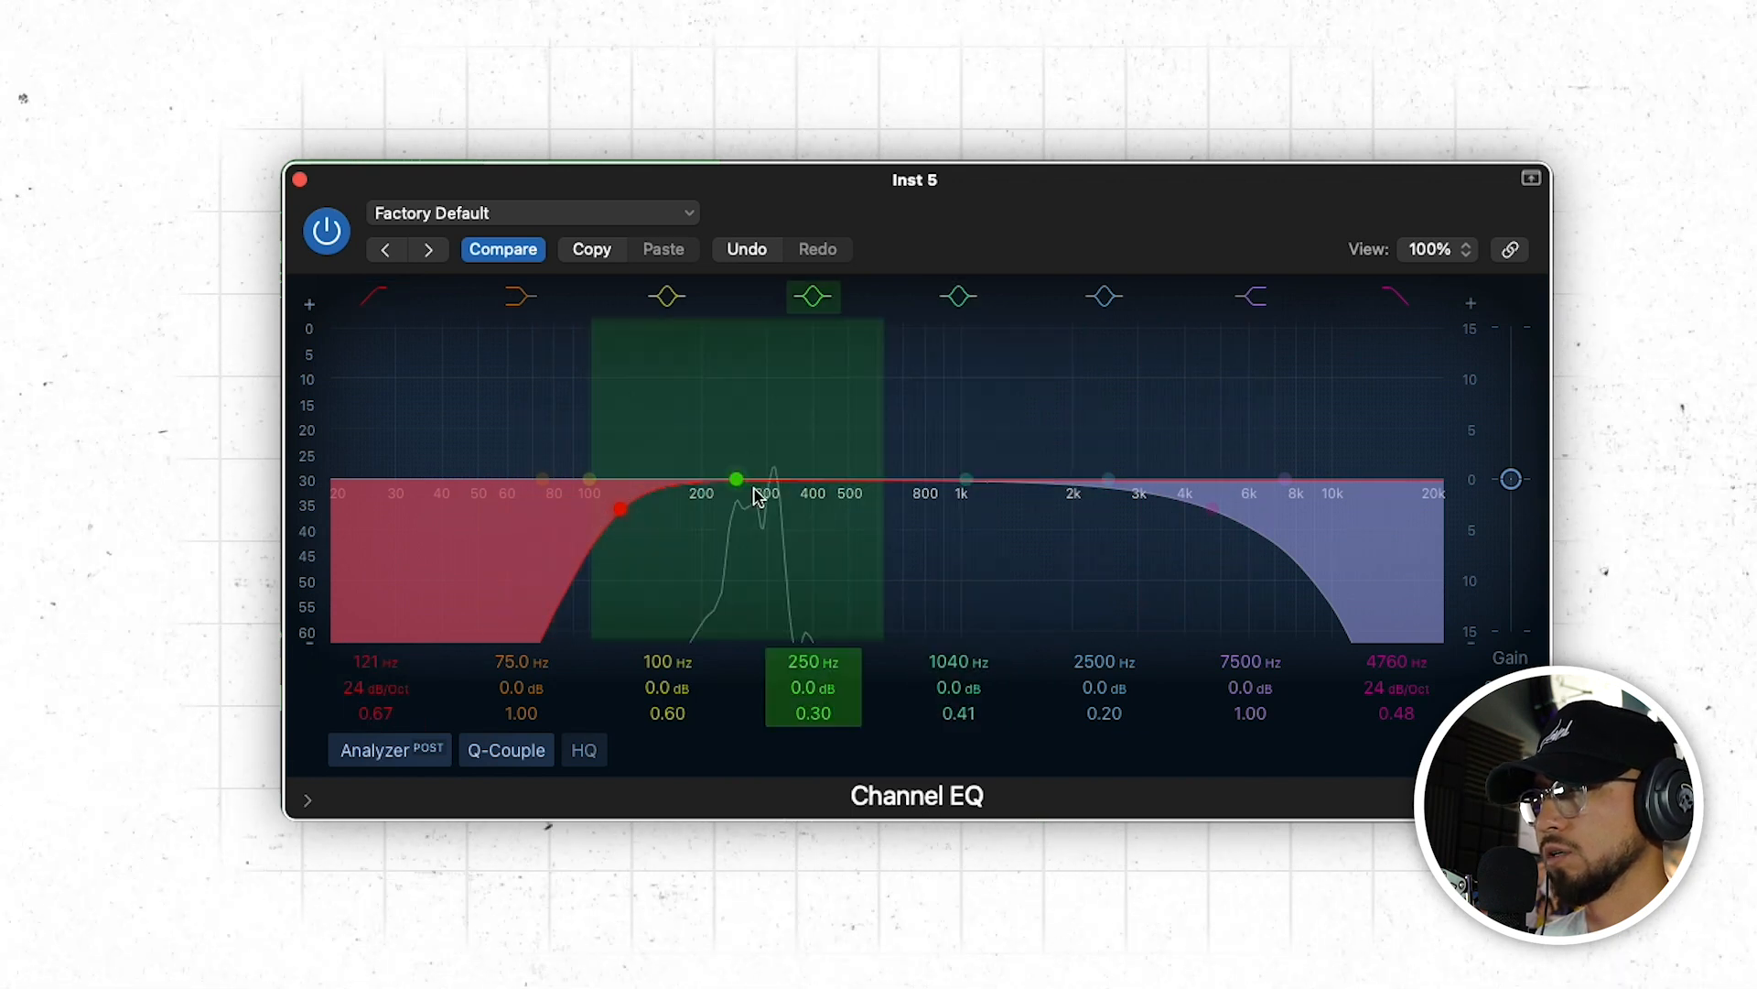
pyautogui.moveTo(741, 487); pyautogui.dragTo(777, 498)
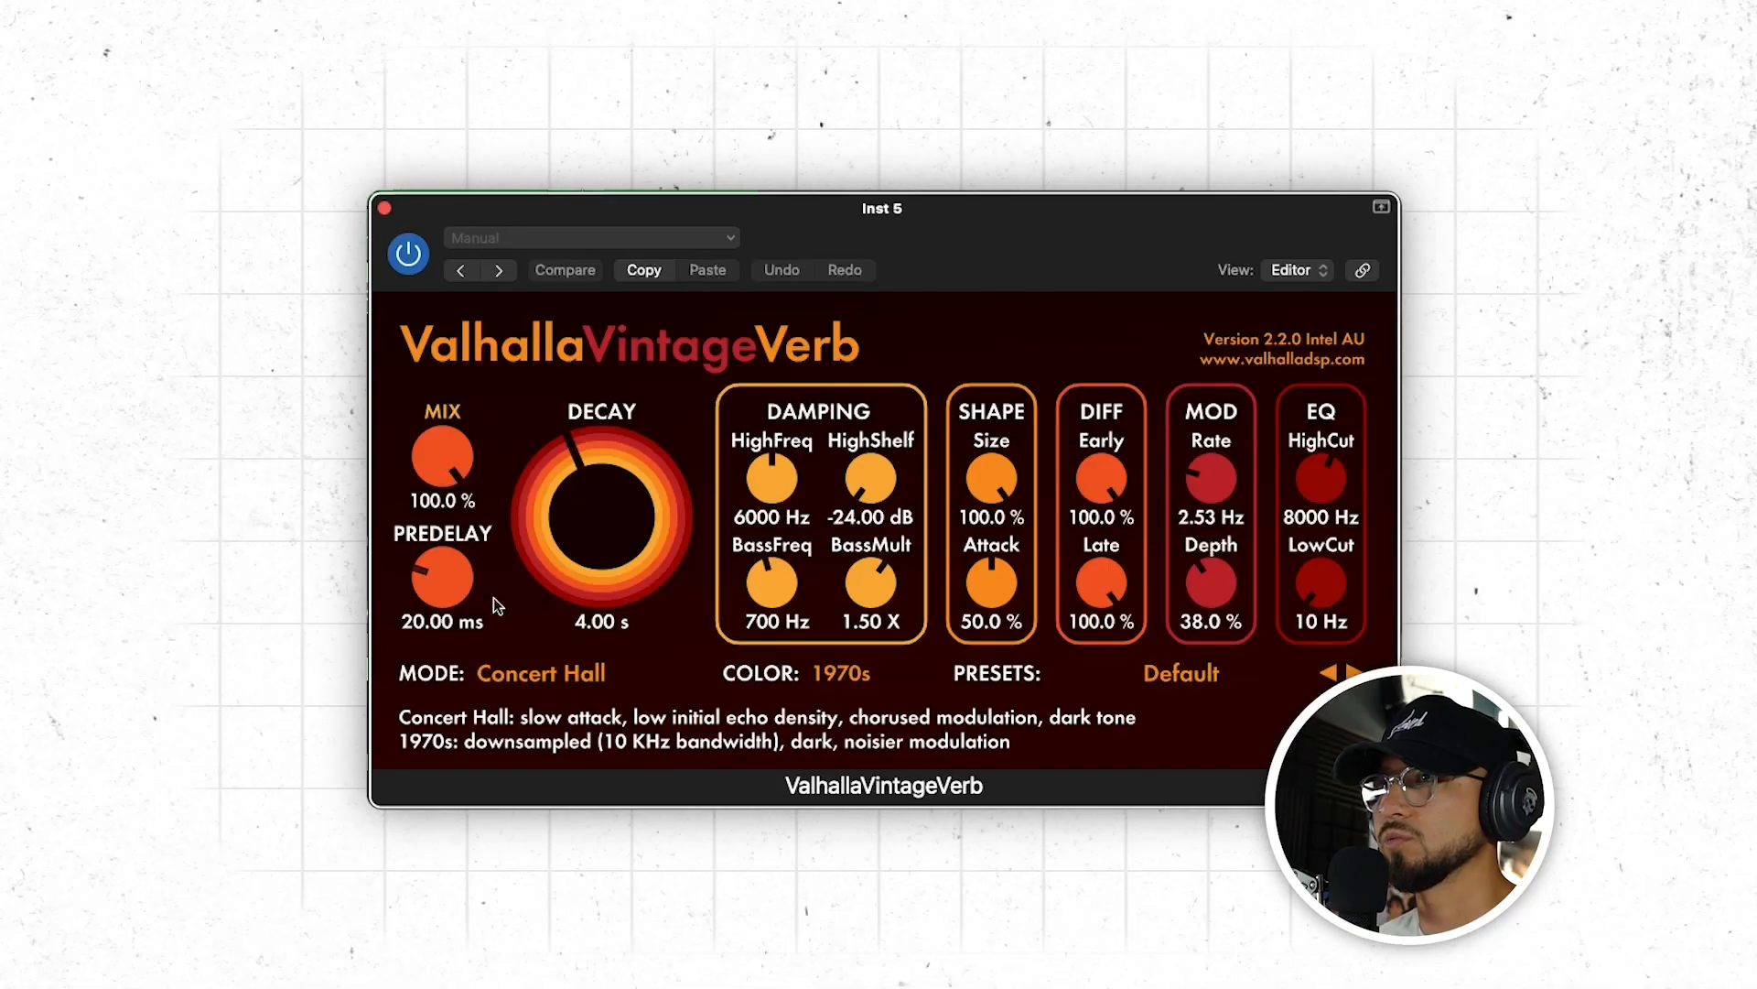
pyautogui.moveTo(442, 458)
pyautogui.mouseDown()
pyautogui.moveTo(451, 656)
pyautogui.moveTo(453, 445)
pyautogui.mouseUp()
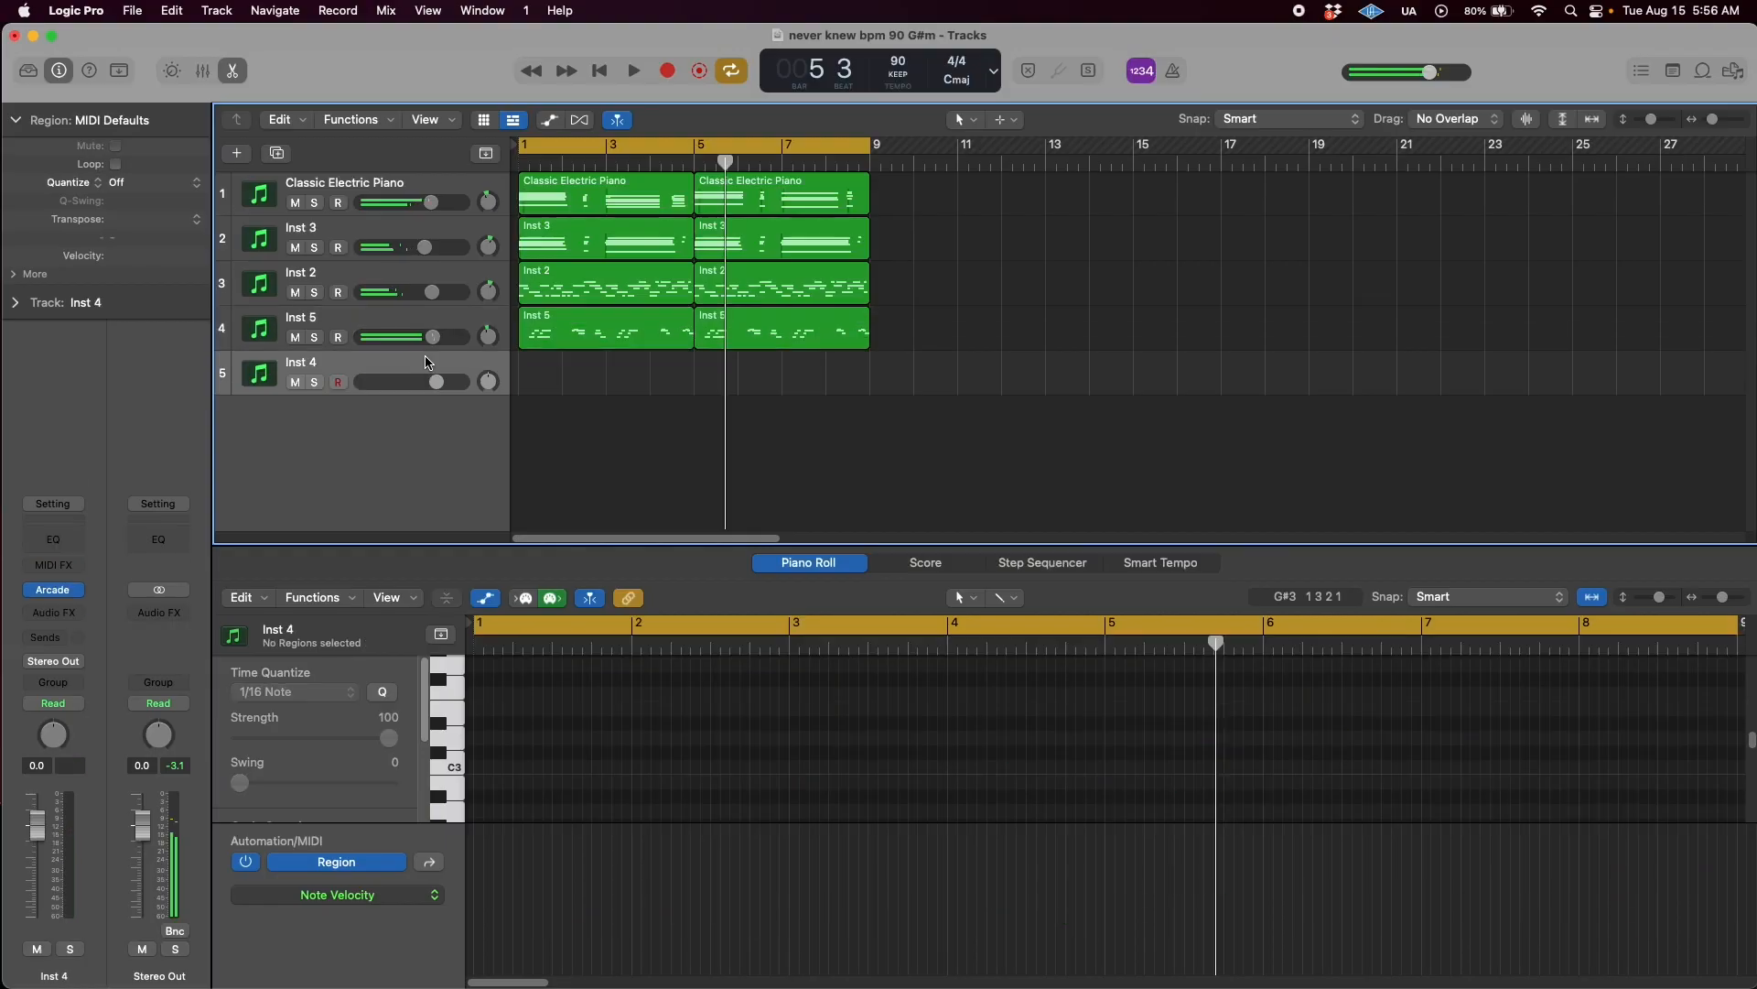
# Open Inst 4's Arcade instrument and repeat the Inst 4 and Inst 6 regions into bars 5 to 8.
pyautogui.click(65, 588)
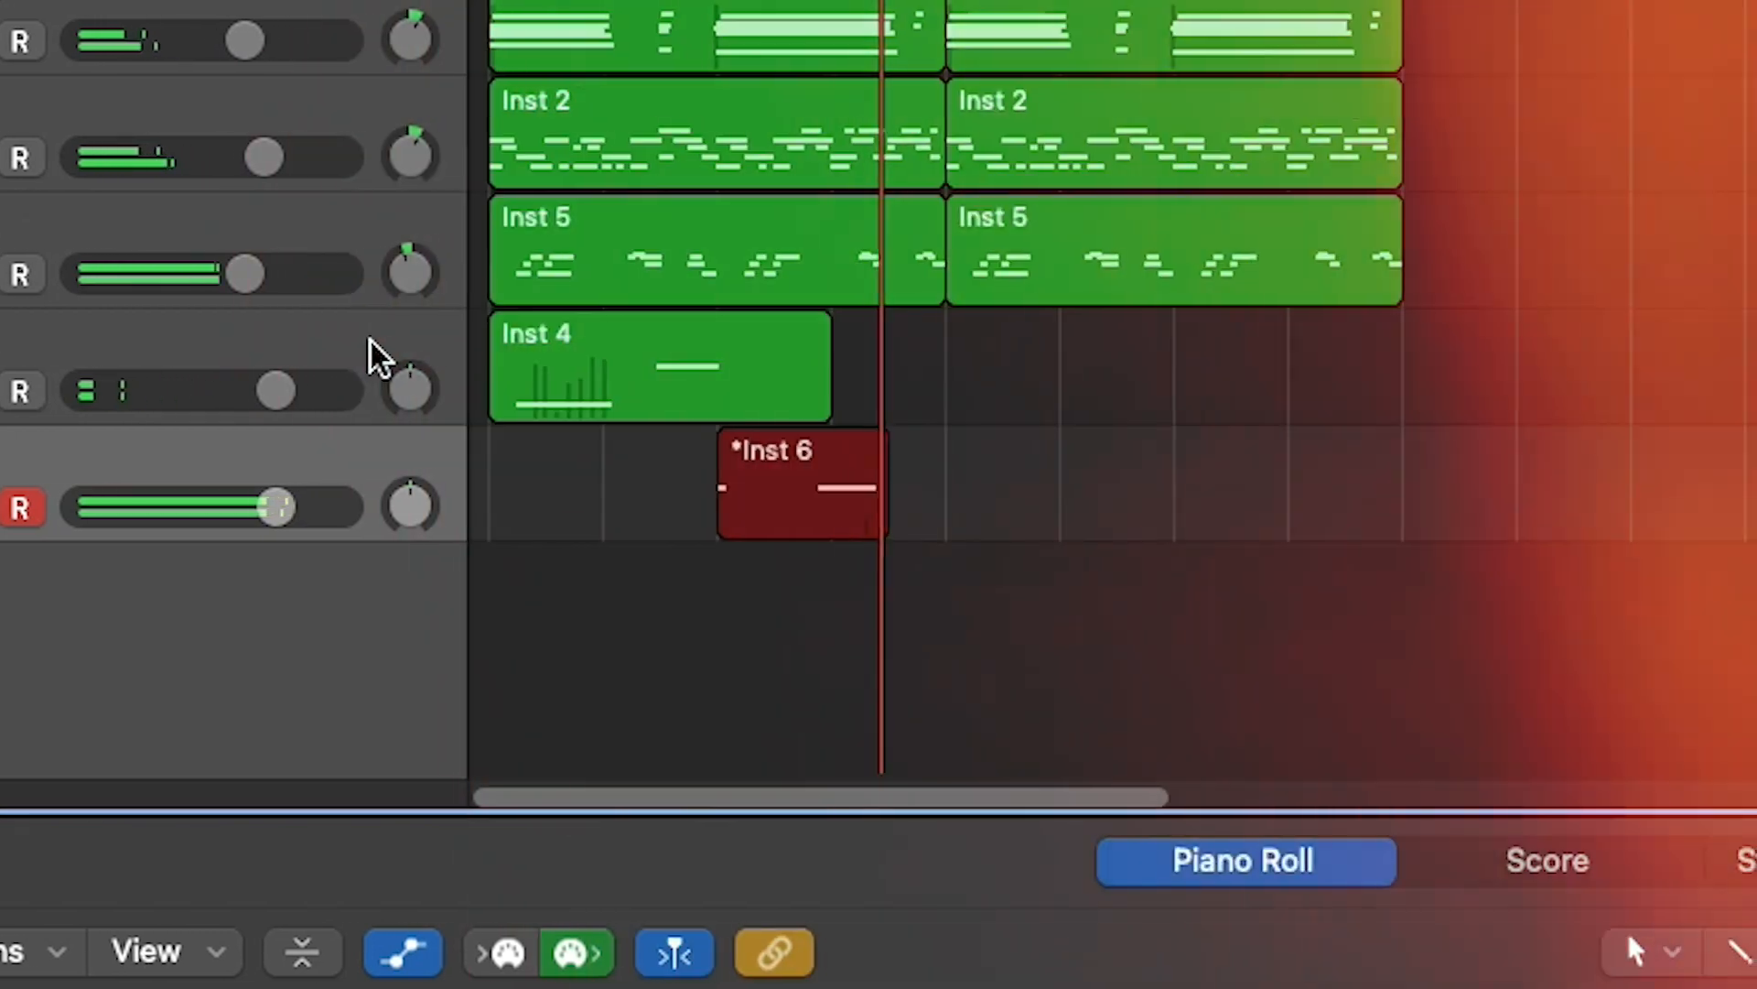
pyautogui.keyDown('shift'); pyautogui.click(568, 384); pyautogui.keyUp('shift')
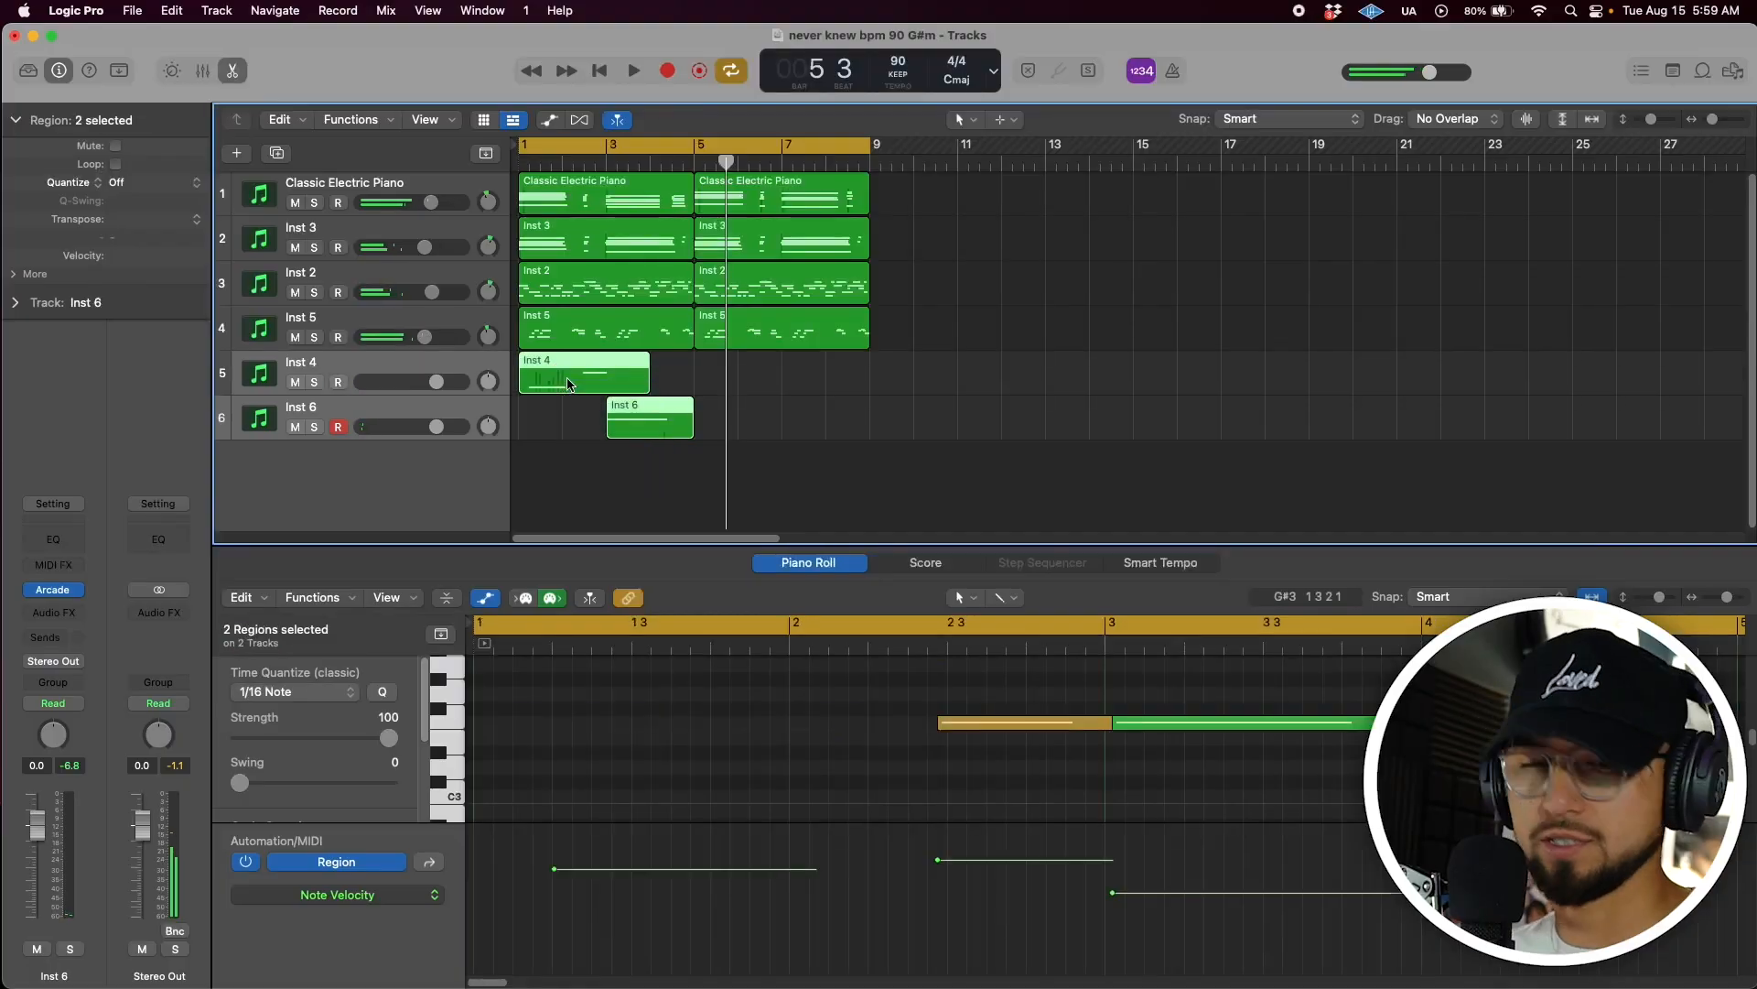
pyautogui.press('super+r')
pyautogui.click(690, 473)
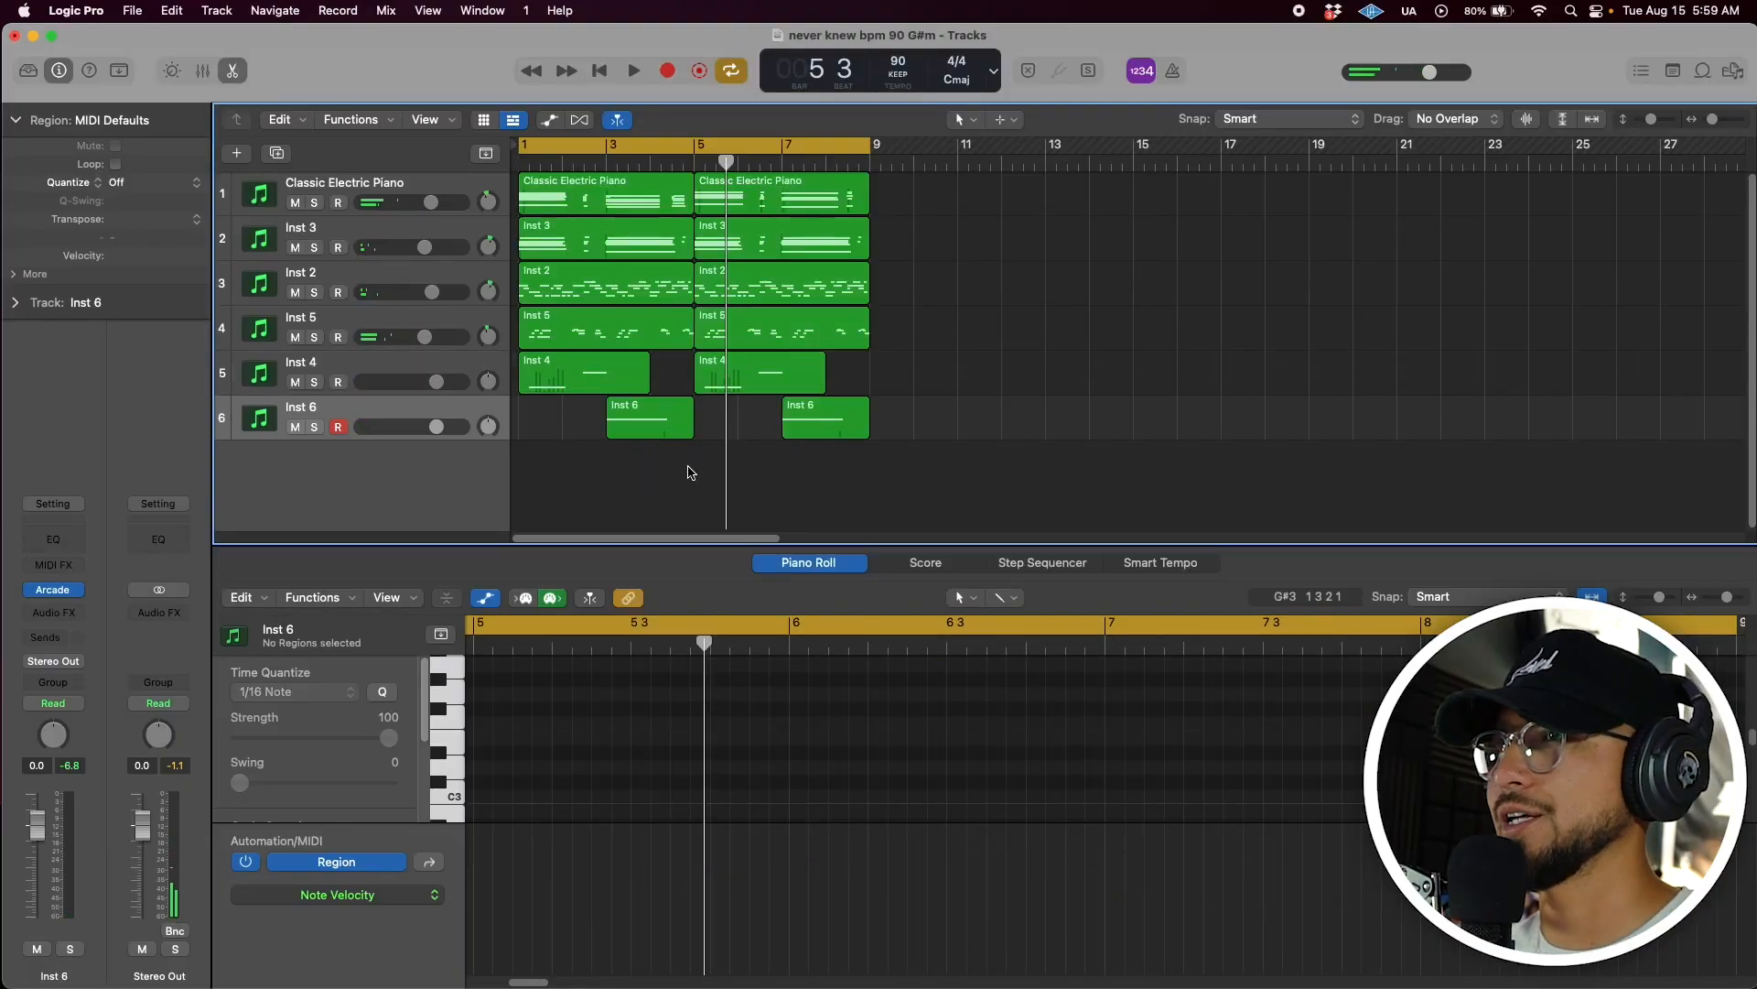
# Group the Inst 4 and Inst 6 tracks into a summing stack.
pyautogui.click(600, 361)
pyautogui.press('space')
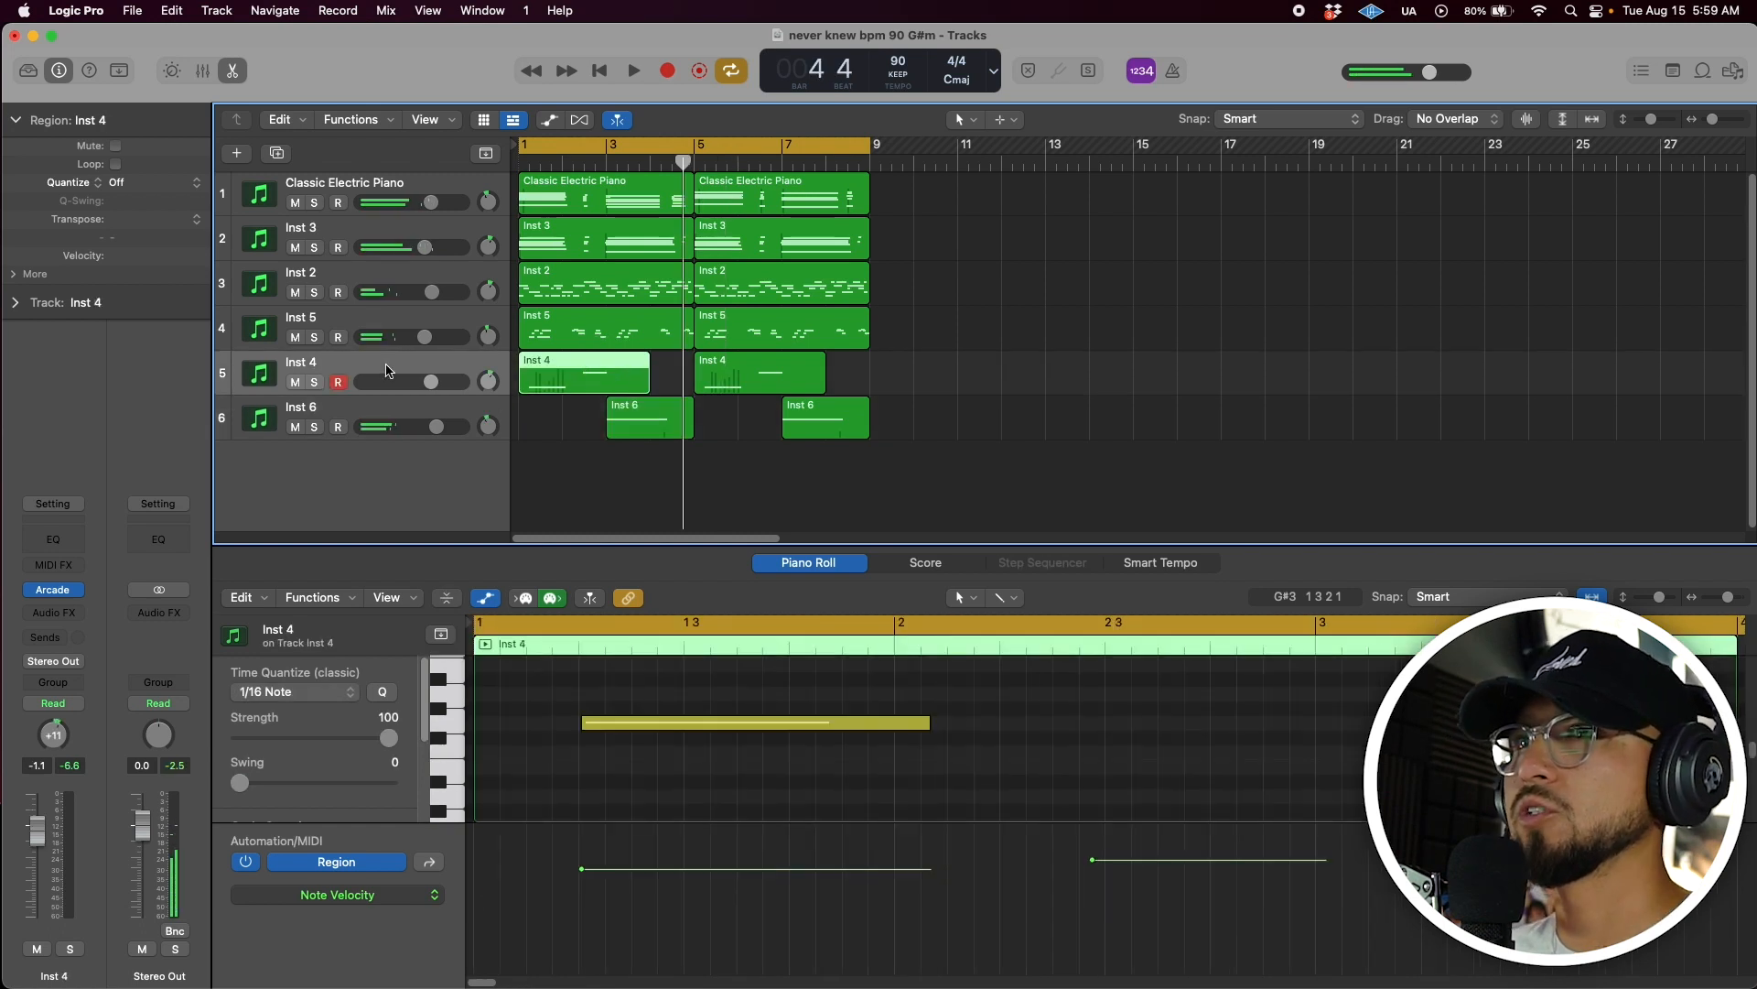
pyautogui.click(387, 370)
pyautogui.rightClick(334, 380)
pyautogui.click(430, 573)
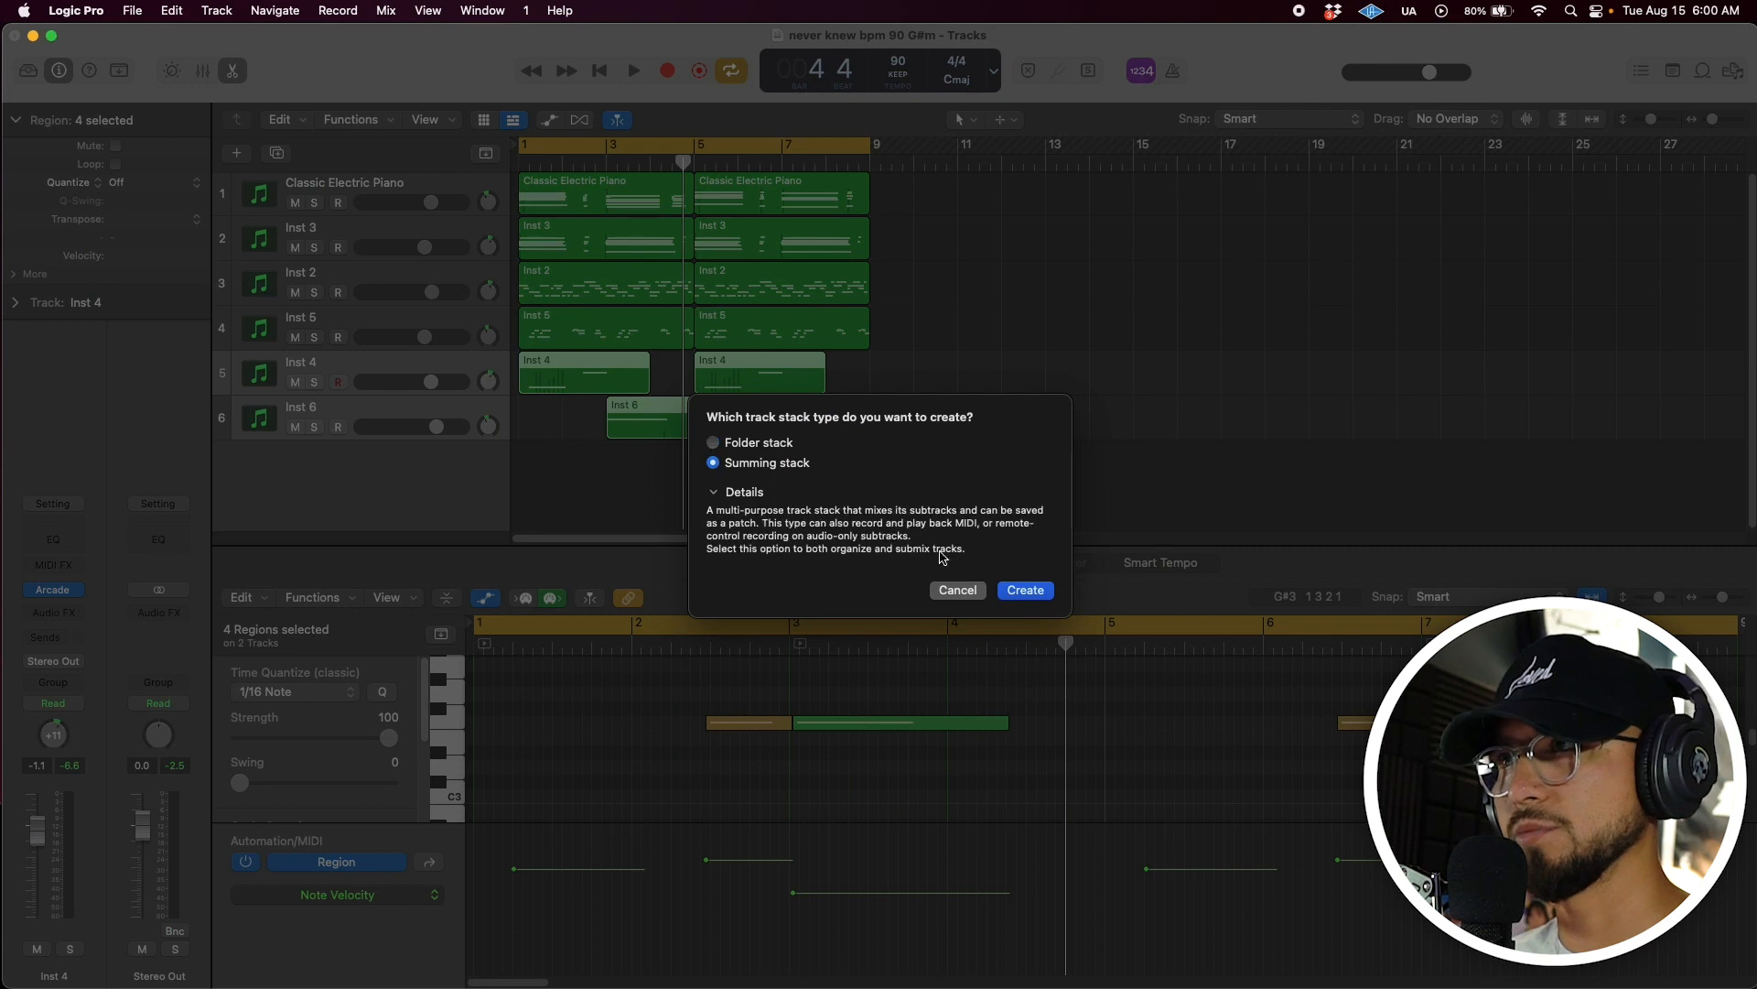
pyautogui.click(1025, 589)
# Add a Channel EQ to Sum 3 with a 64 Hz low cut, a 6300 Hz high cut and a slight dip of the 1040 Hz band.
pyautogui.click(383, 370)
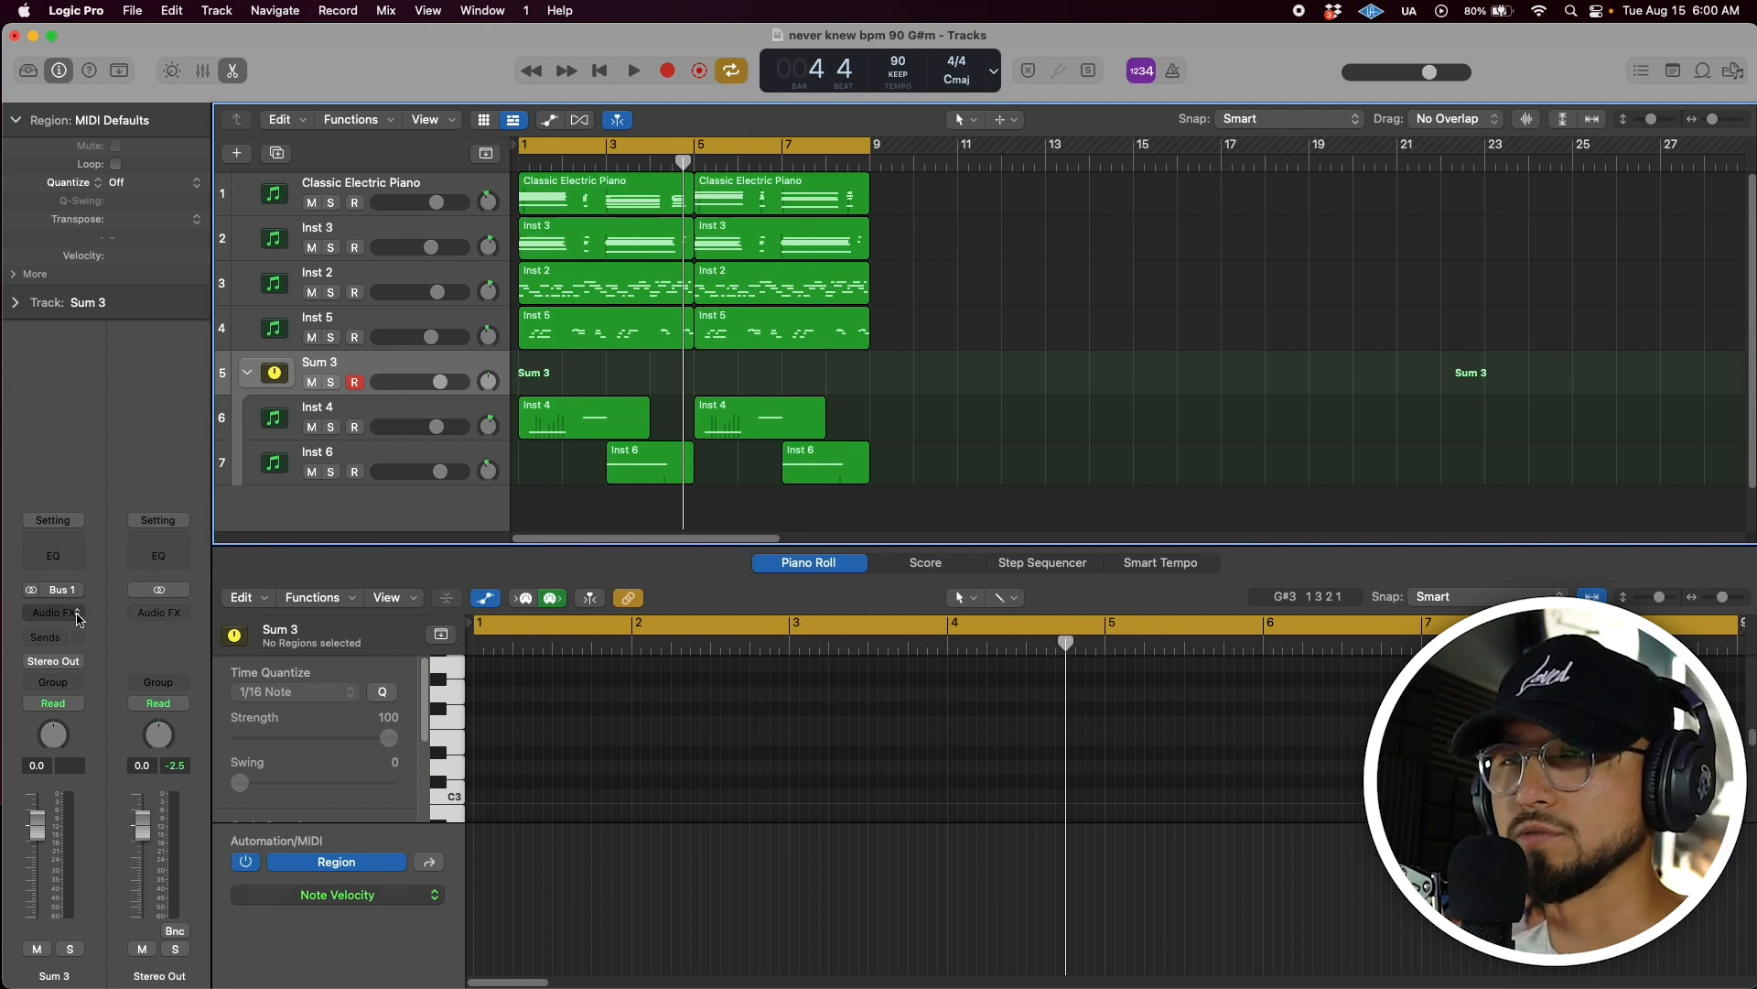
pyautogui.click(76, 615)
pyautogui.click(197, 679)
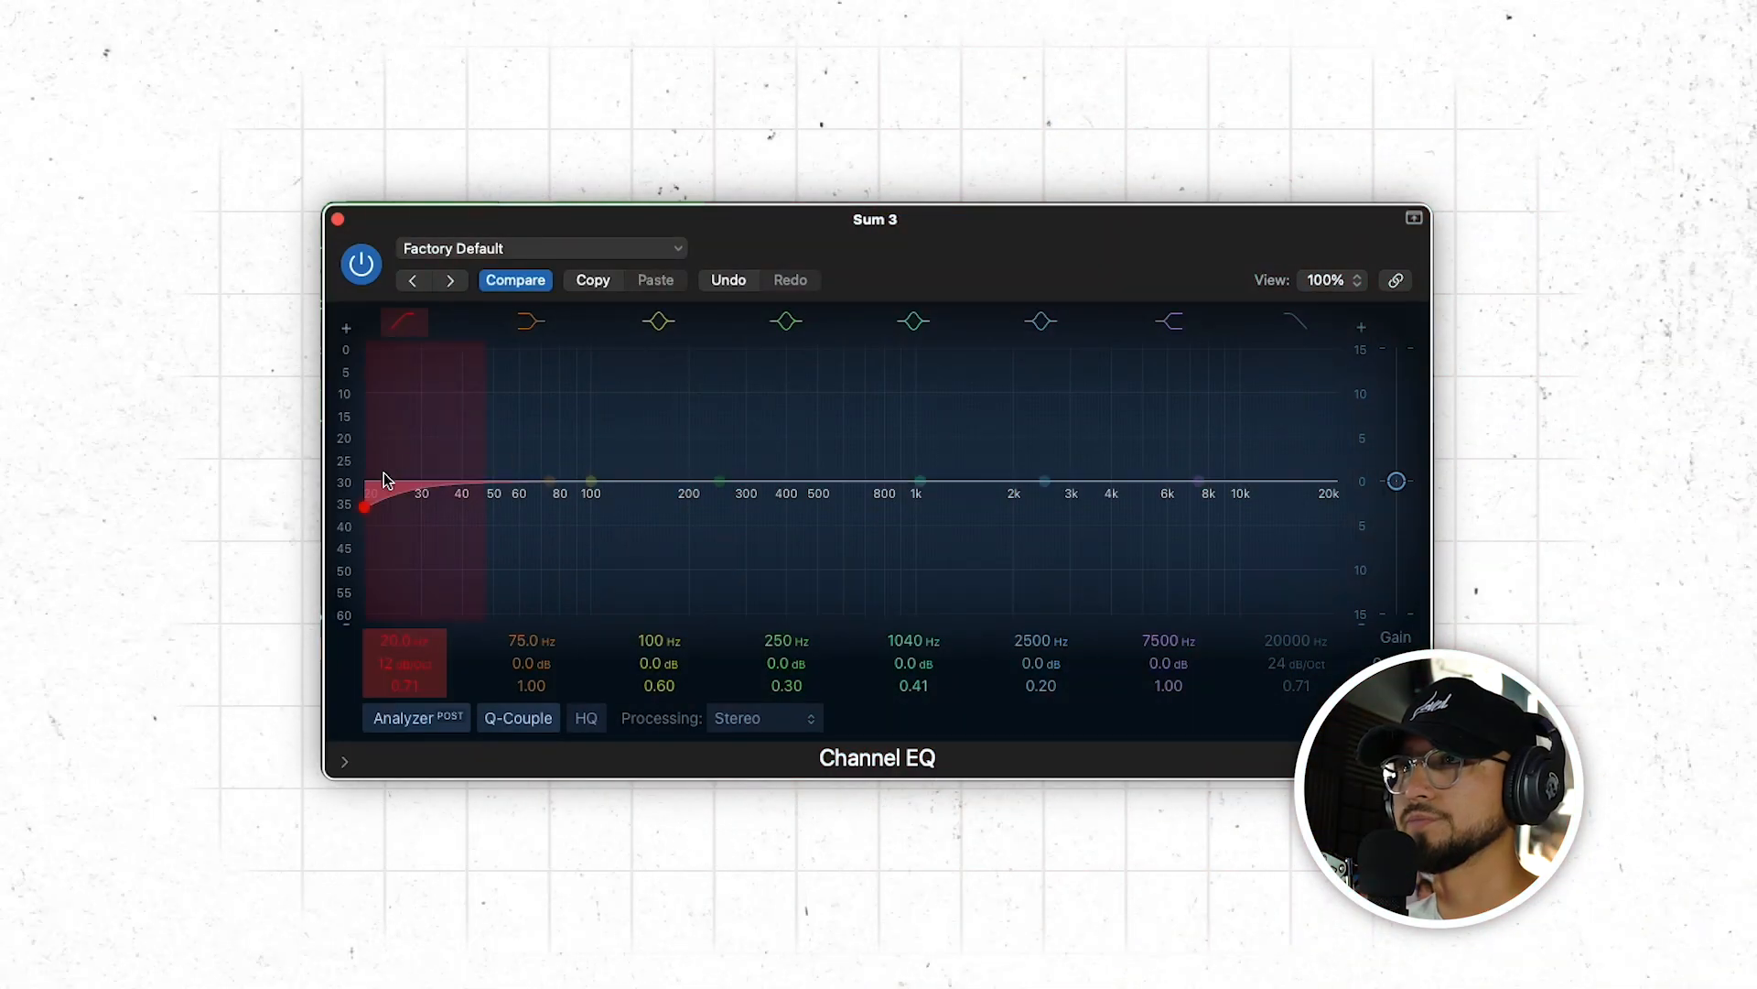
pyautogui.moveTo(491, 513); pyautogui.dragTo(534, 511)
pyautogui.click(1292, 321)
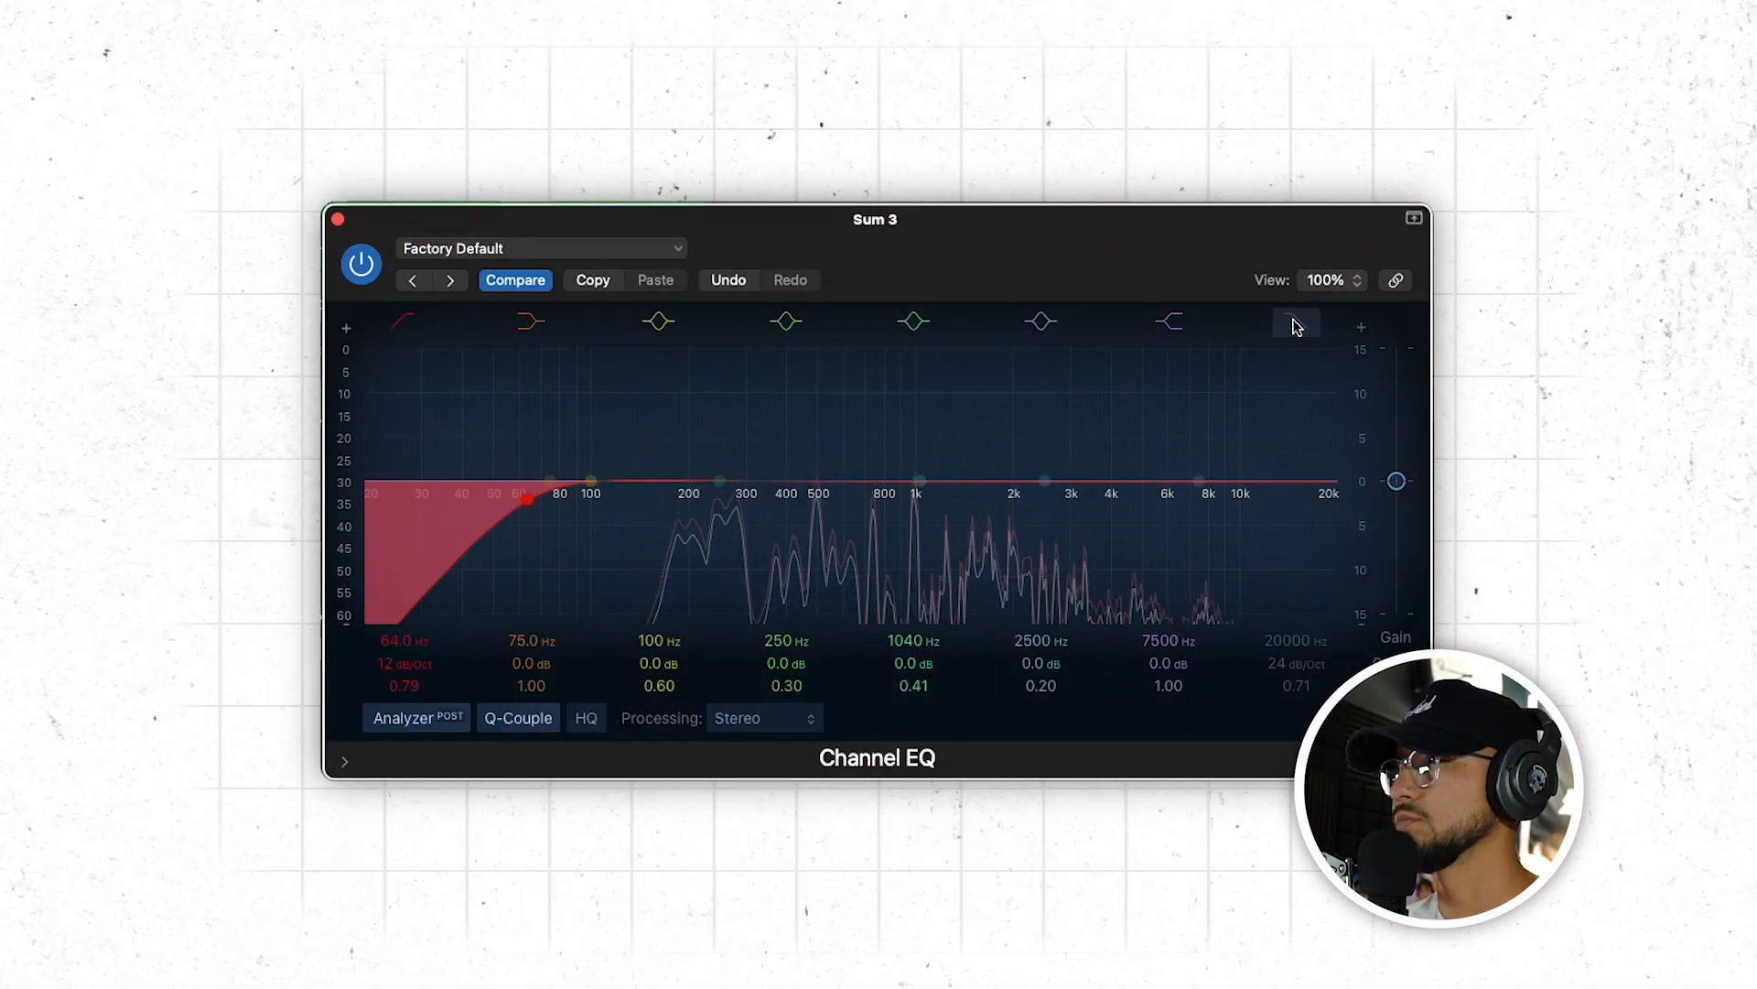
pyautogui.moveTo(1330, 510); pyautogui.dragTo(1180, 514)
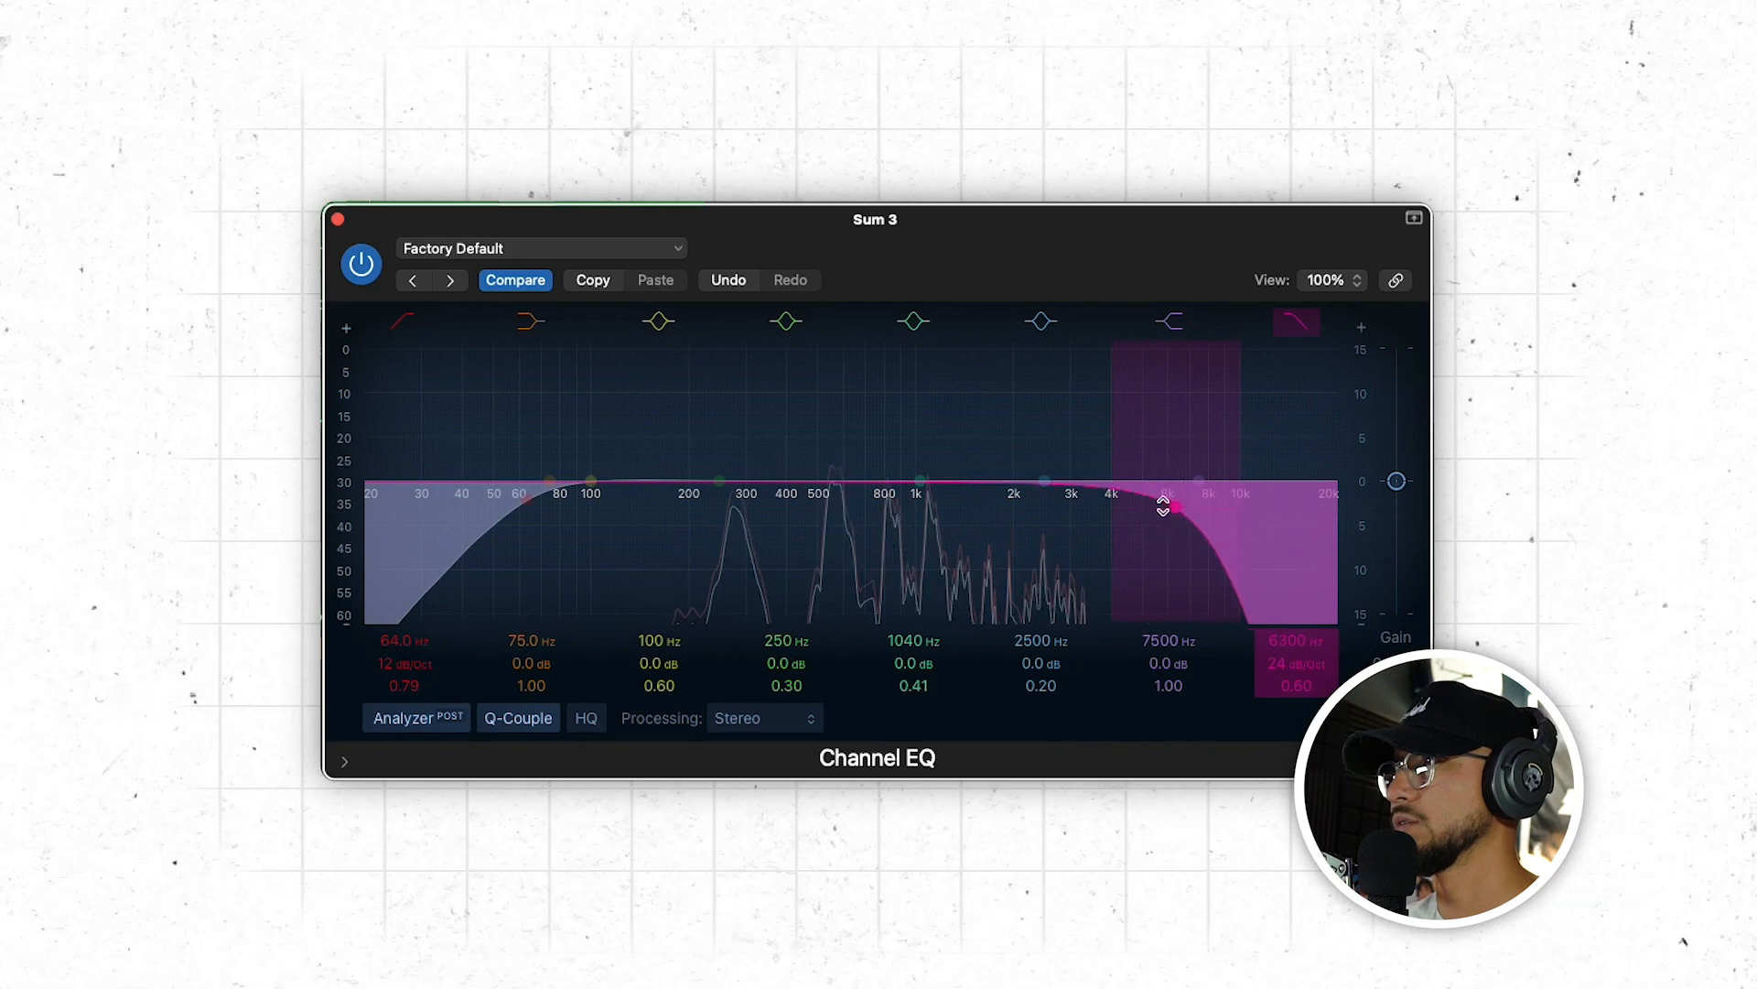
pyautogui.moveTo(911, 485); pyautogui.dragTo(894, 498)
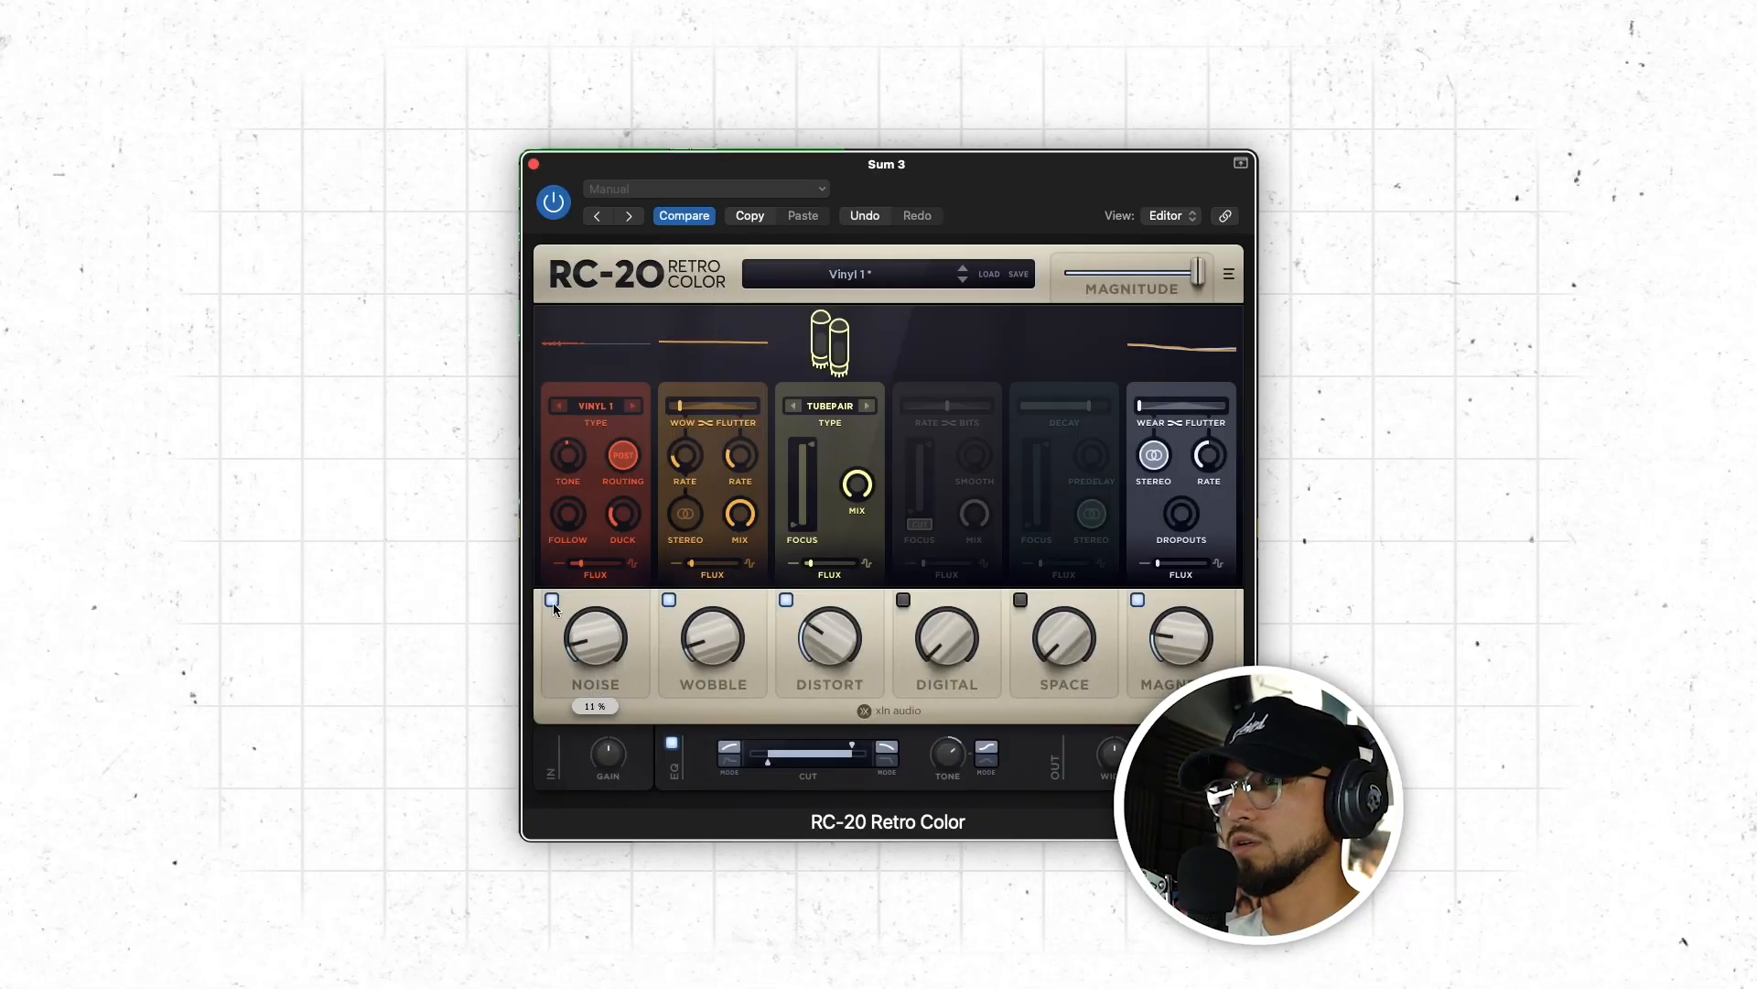
# In Sum 3's RC-20 Retro Color, compare the Noise module off and on, set Wobble to 5% and toggle the Wobble module.
pyautogui.click(553, 603)
pyautogui.click(553, 602)
pyautogui.moveTo(698, 632); pyautogui.dragTo(693, 637)
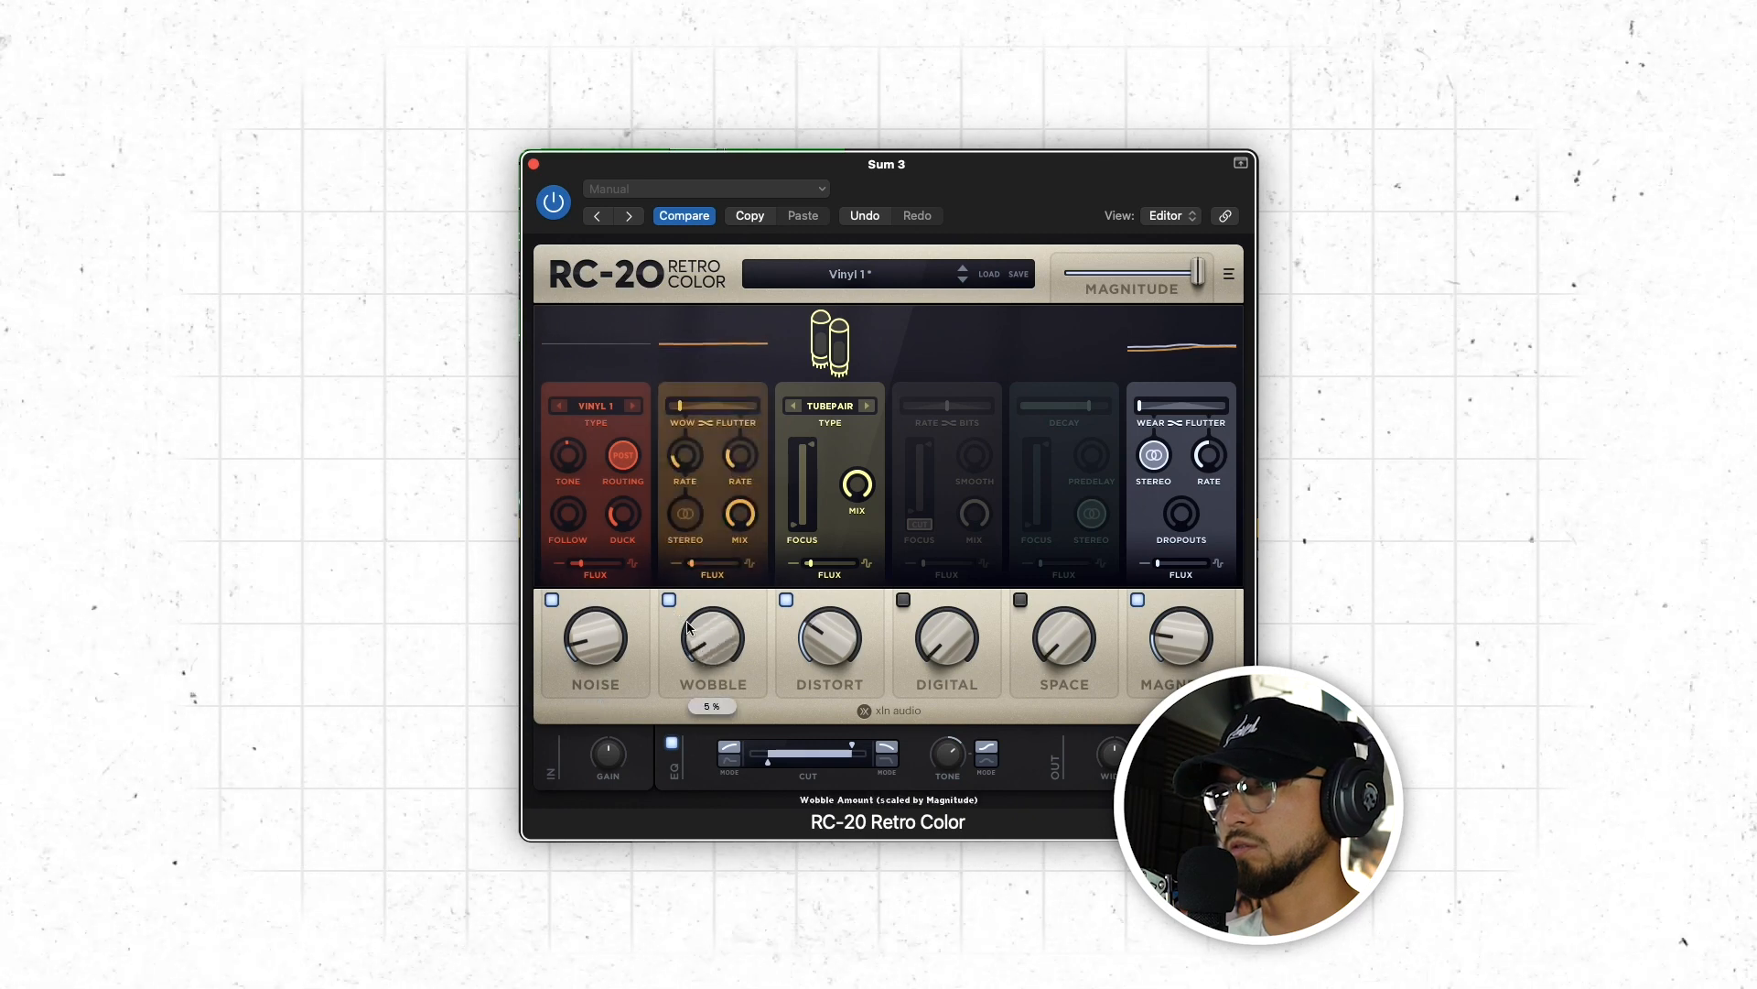
pyautogui.click(669, 599)
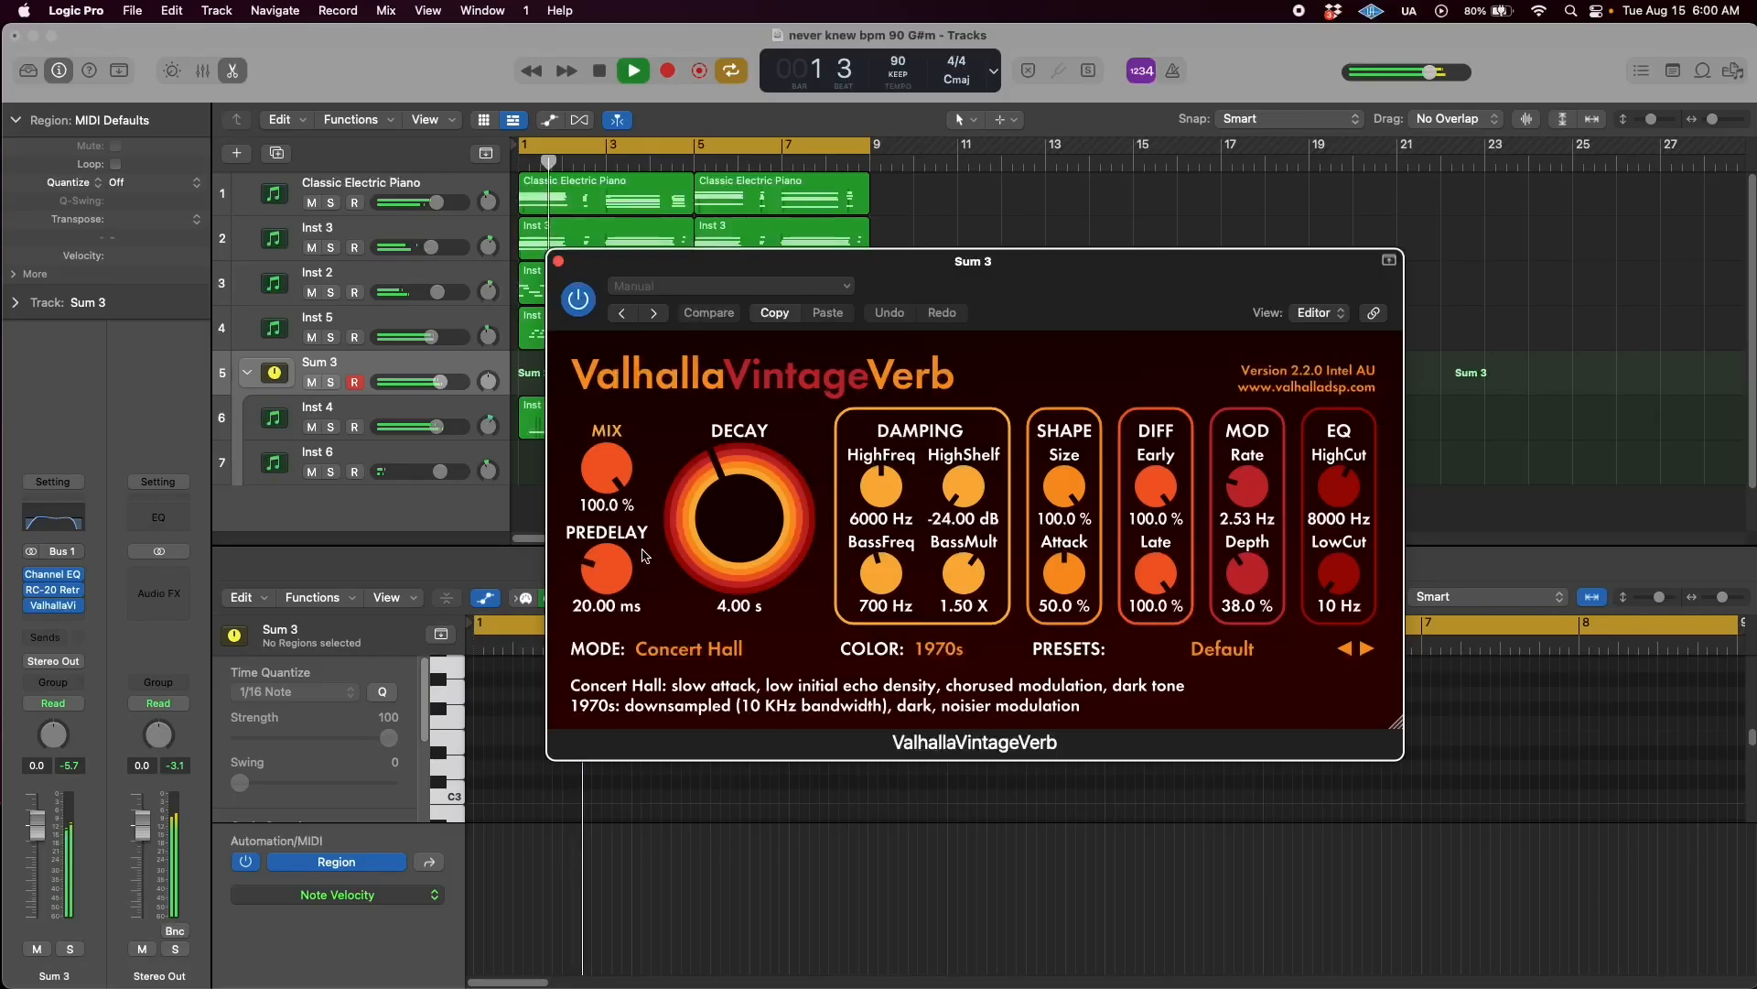
# Set Sum 3's ValhallaVintageVerb to Smooth Plate mode with the Mix at about 25%.
pyautogui.click(702, 646)
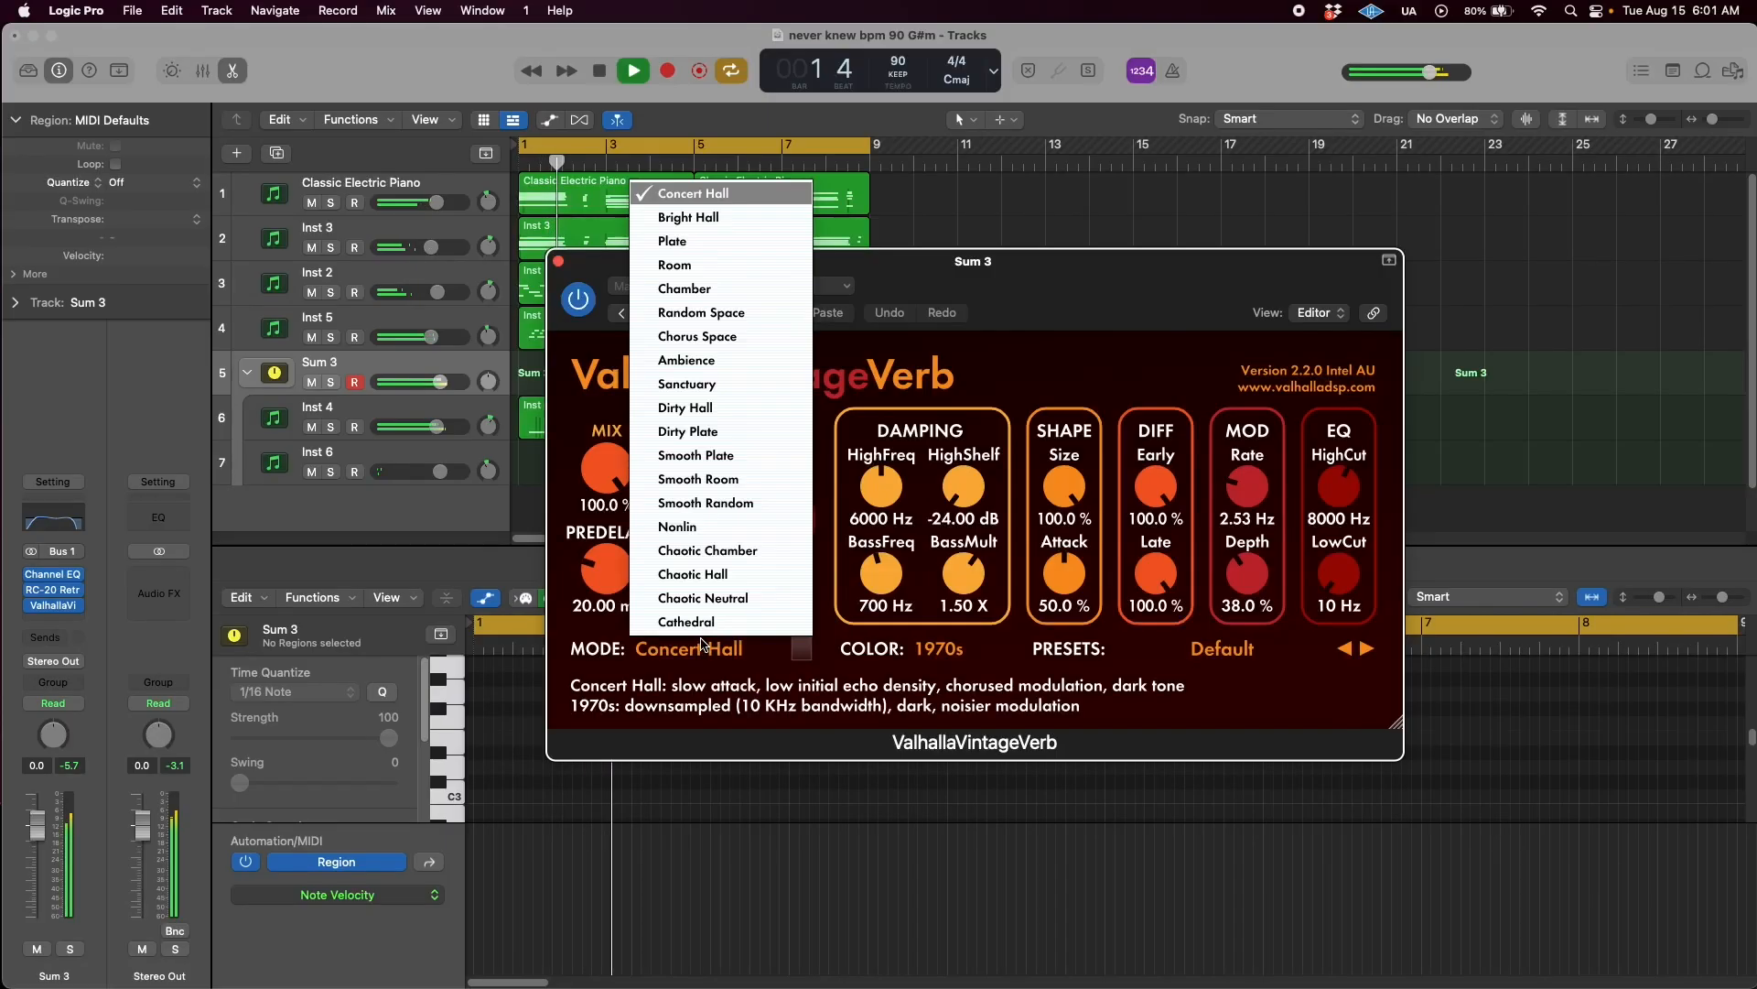
pyautogui.click(750, 455)
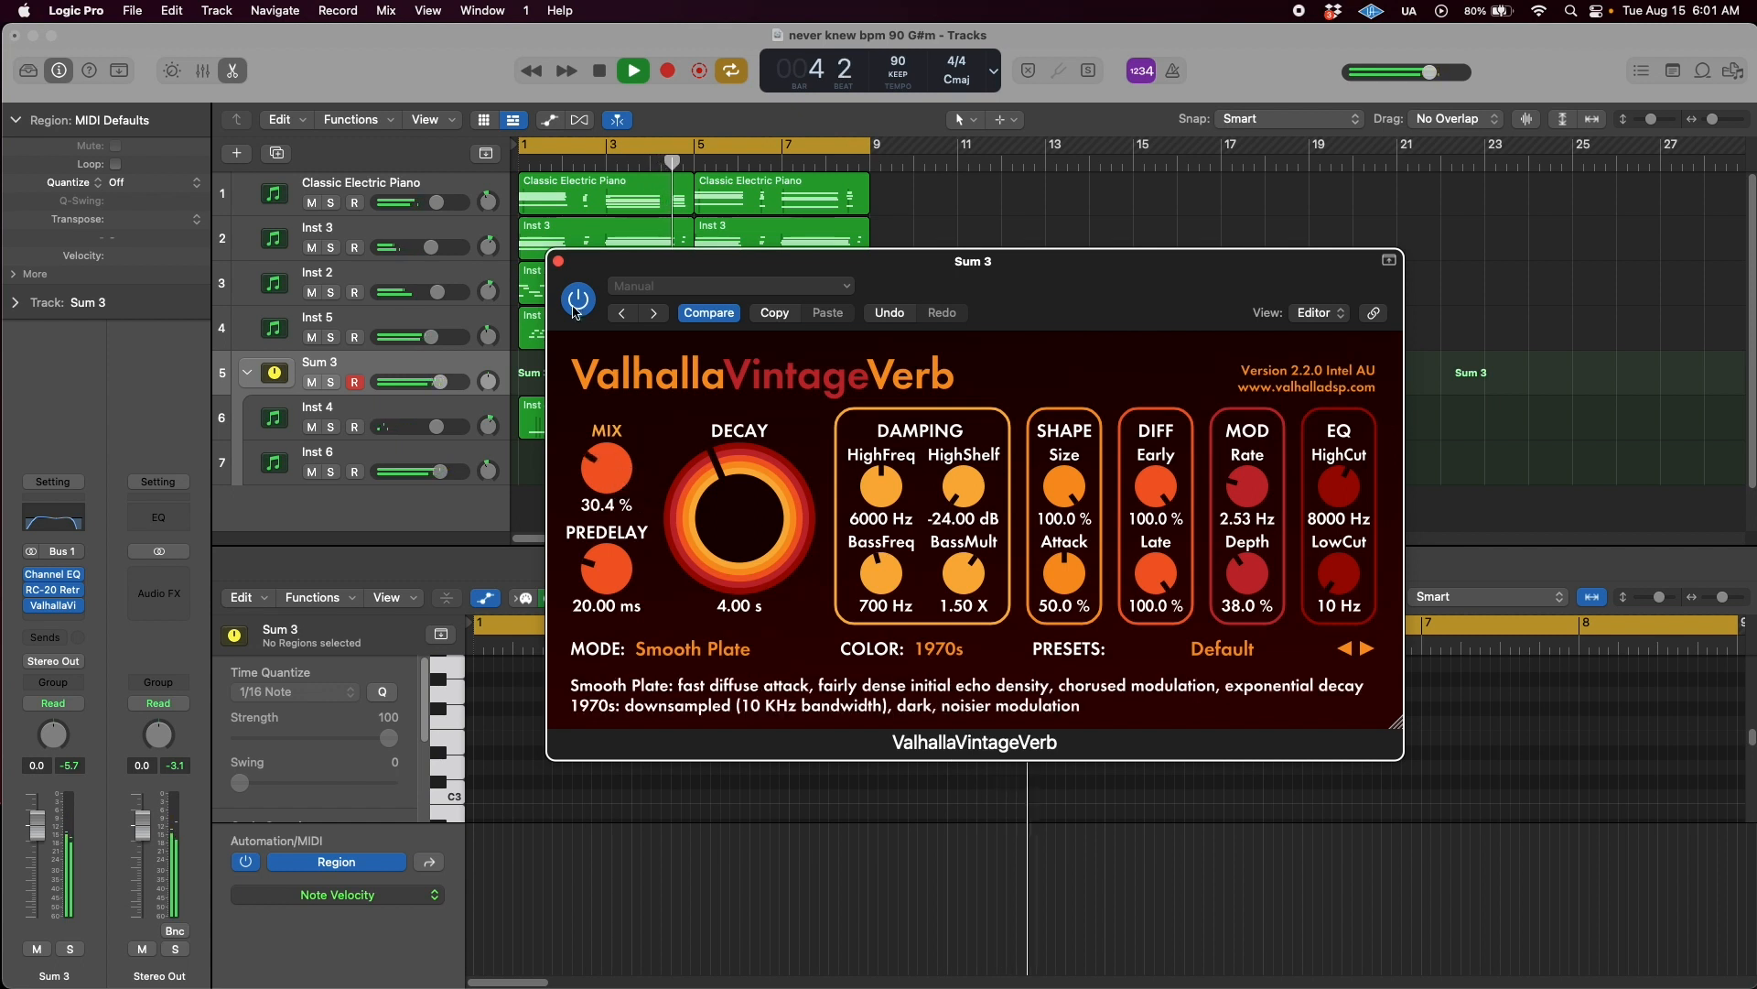
pyautogui.moveTo(595, 463); pyautogui.dragTo(595, 478)
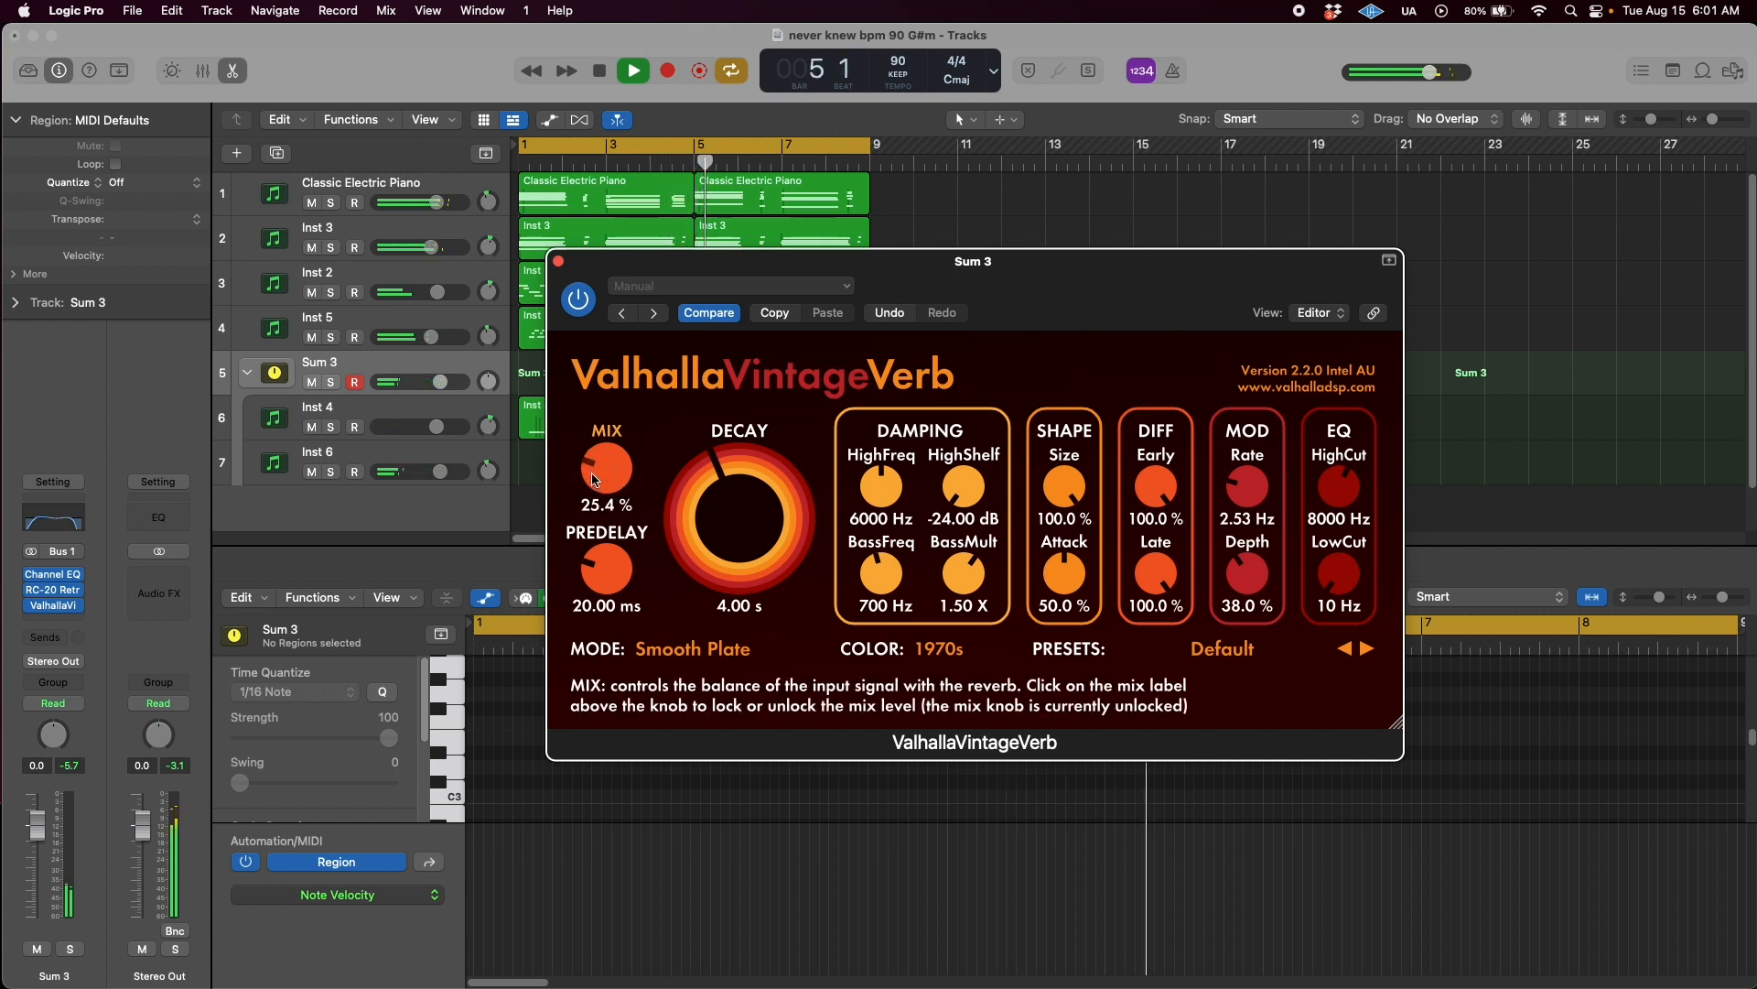
pyautogui.moveTo(595, 460); pyautogui.dragTo(595, 458)
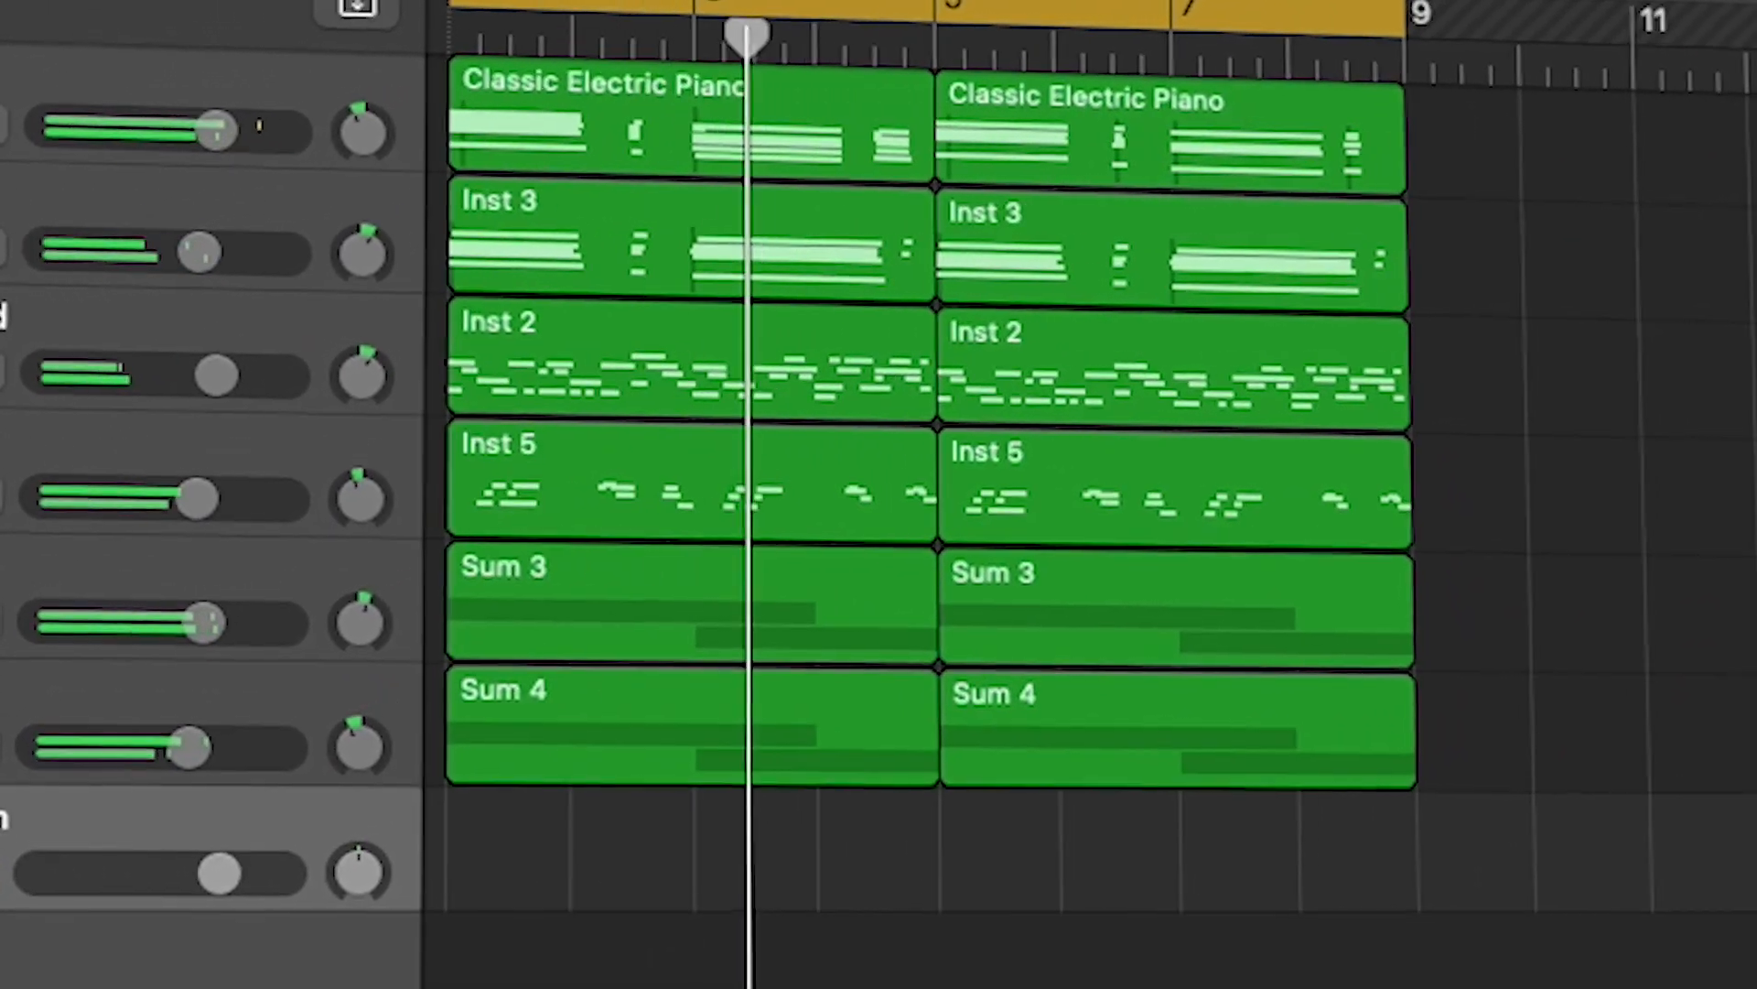
# Mute the Sum 3 stack and select the smooth tom track.
pyautogui.press('m')
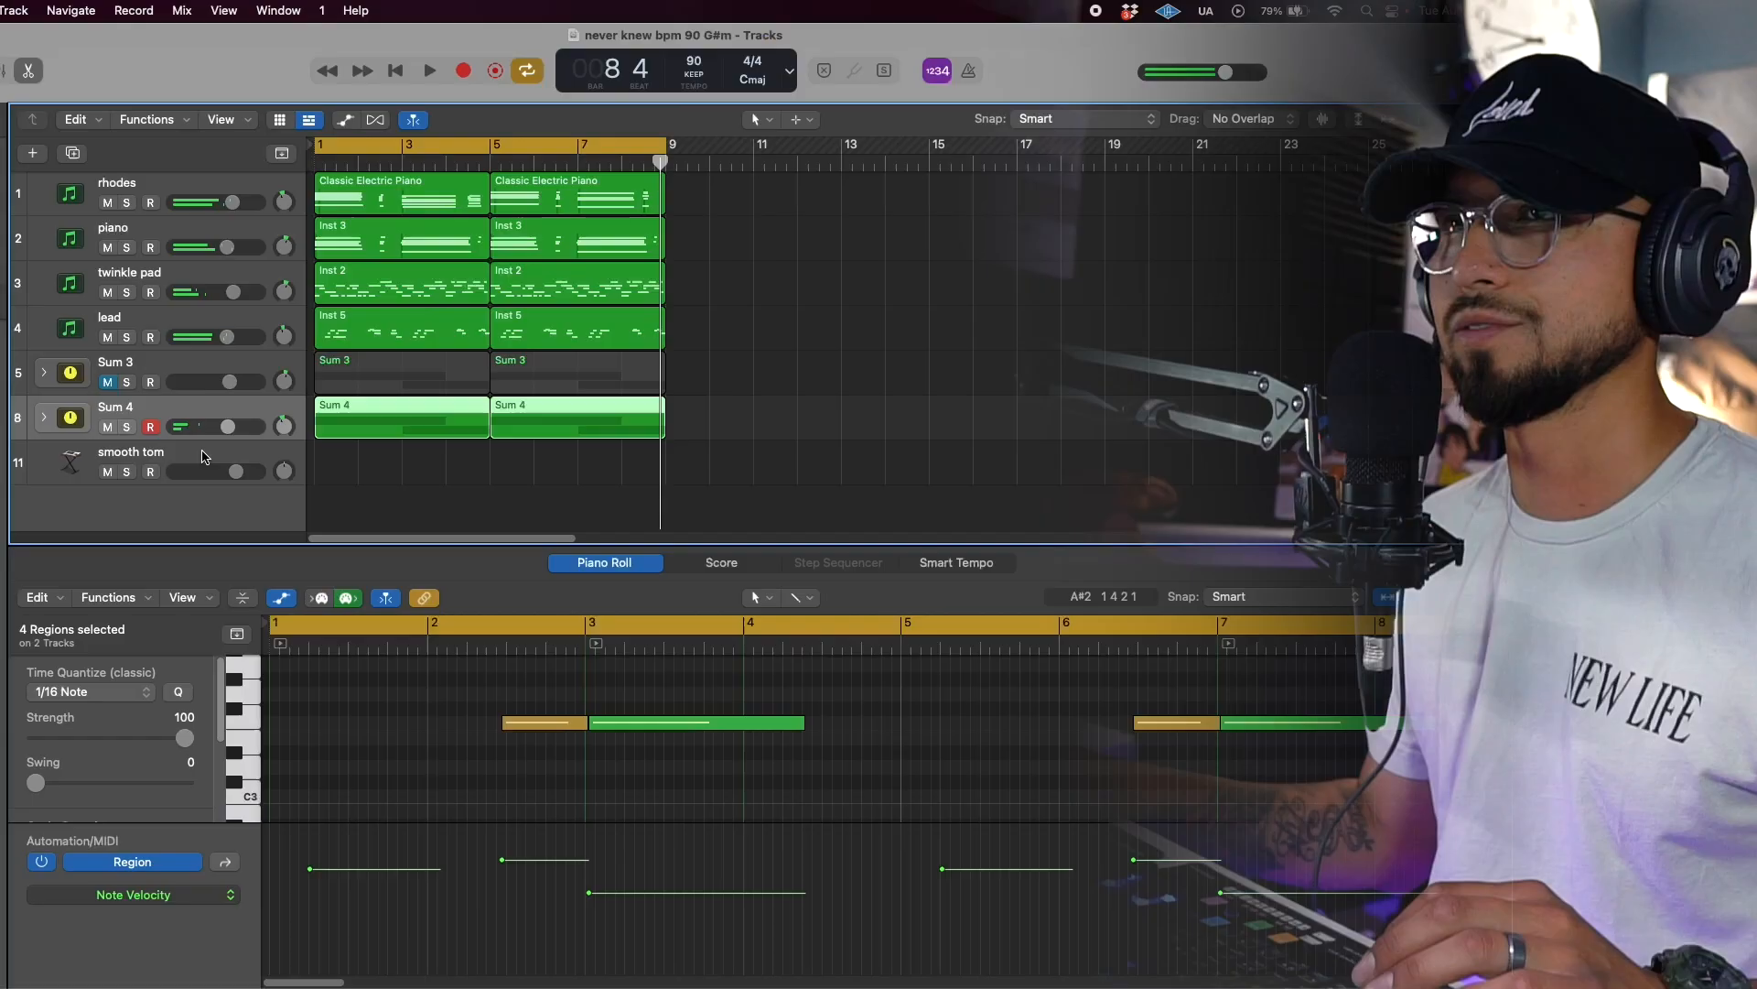
pyautogui.click(208, 464)
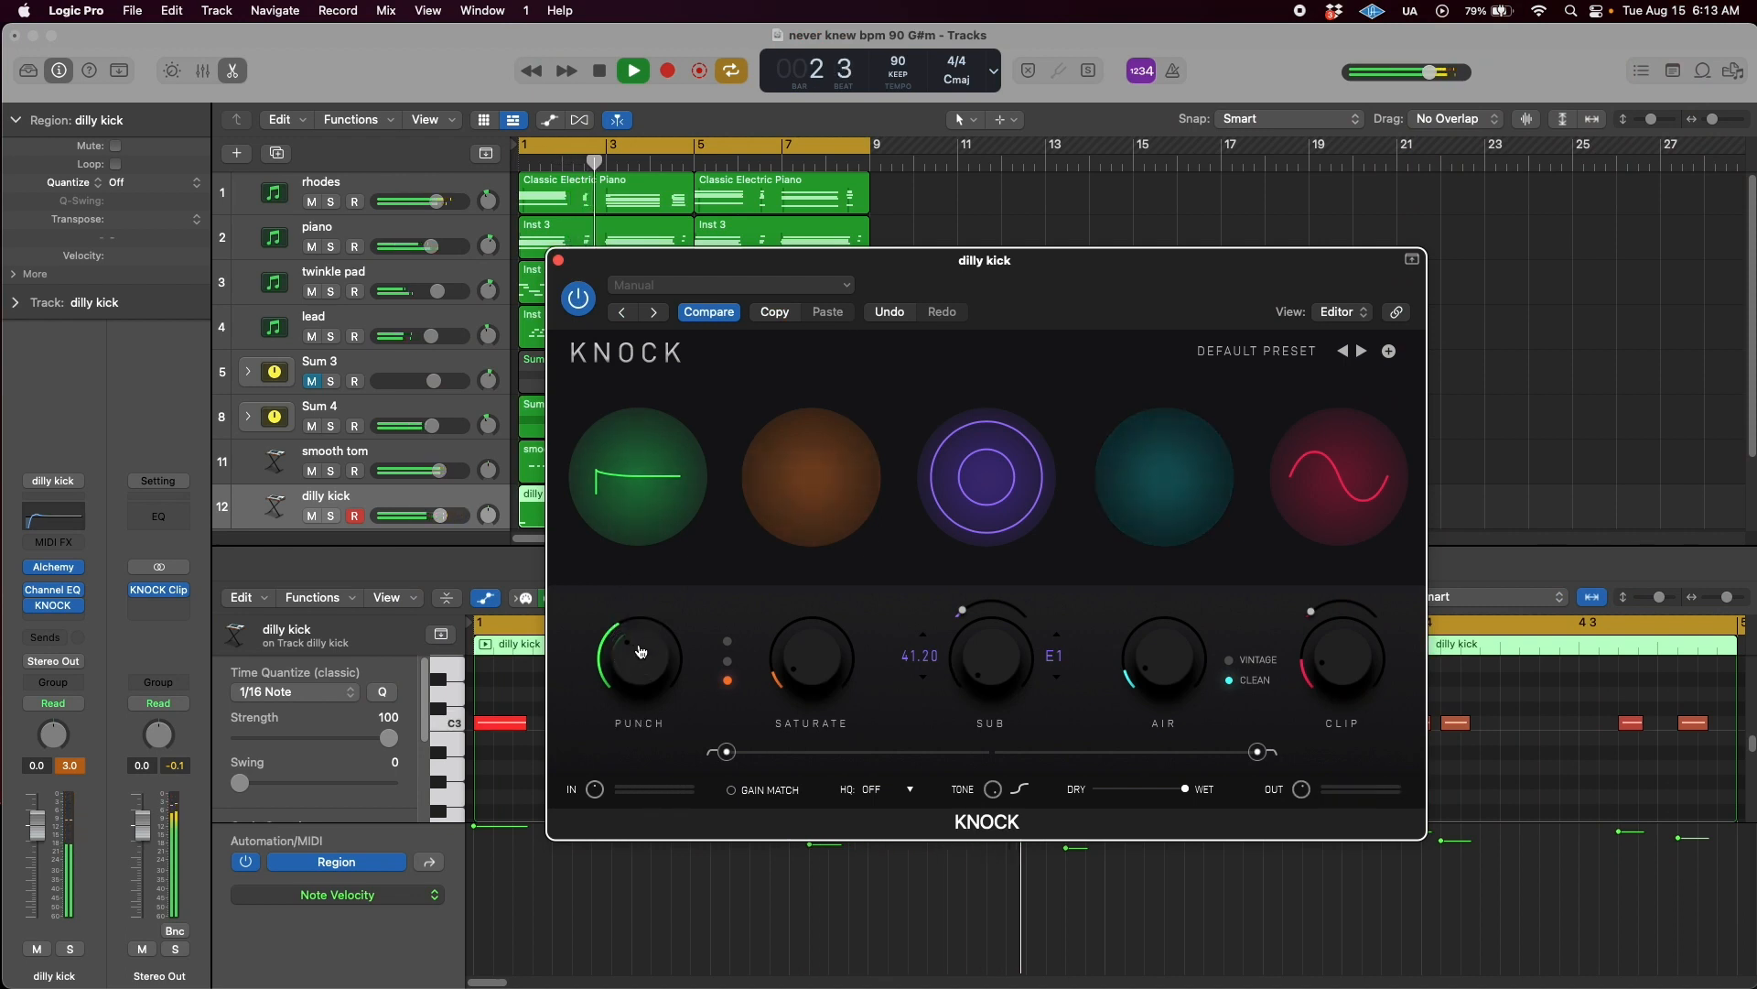
pyautogui.moveTo(929, 324); pyautogui.dragTo(727, 125)
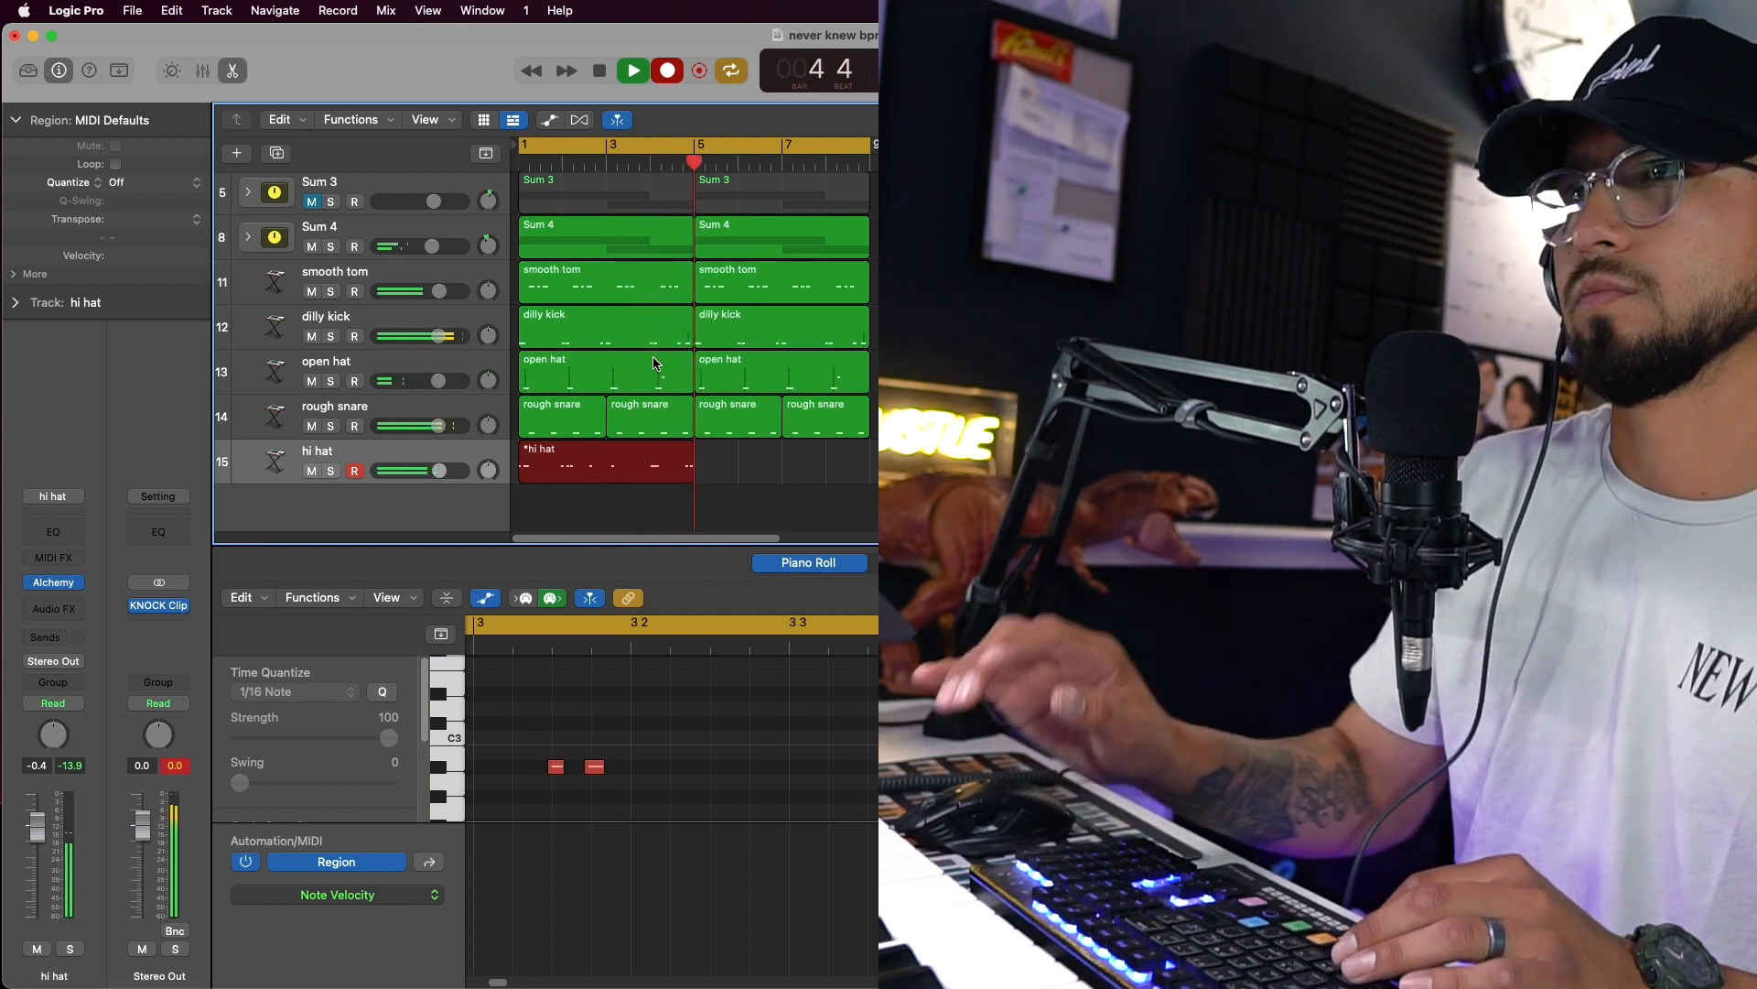
# Stop the hi hat recording, choose the Brush tool for the piano roll and delete the recorded hi hat take.
pyautogui.press('space')
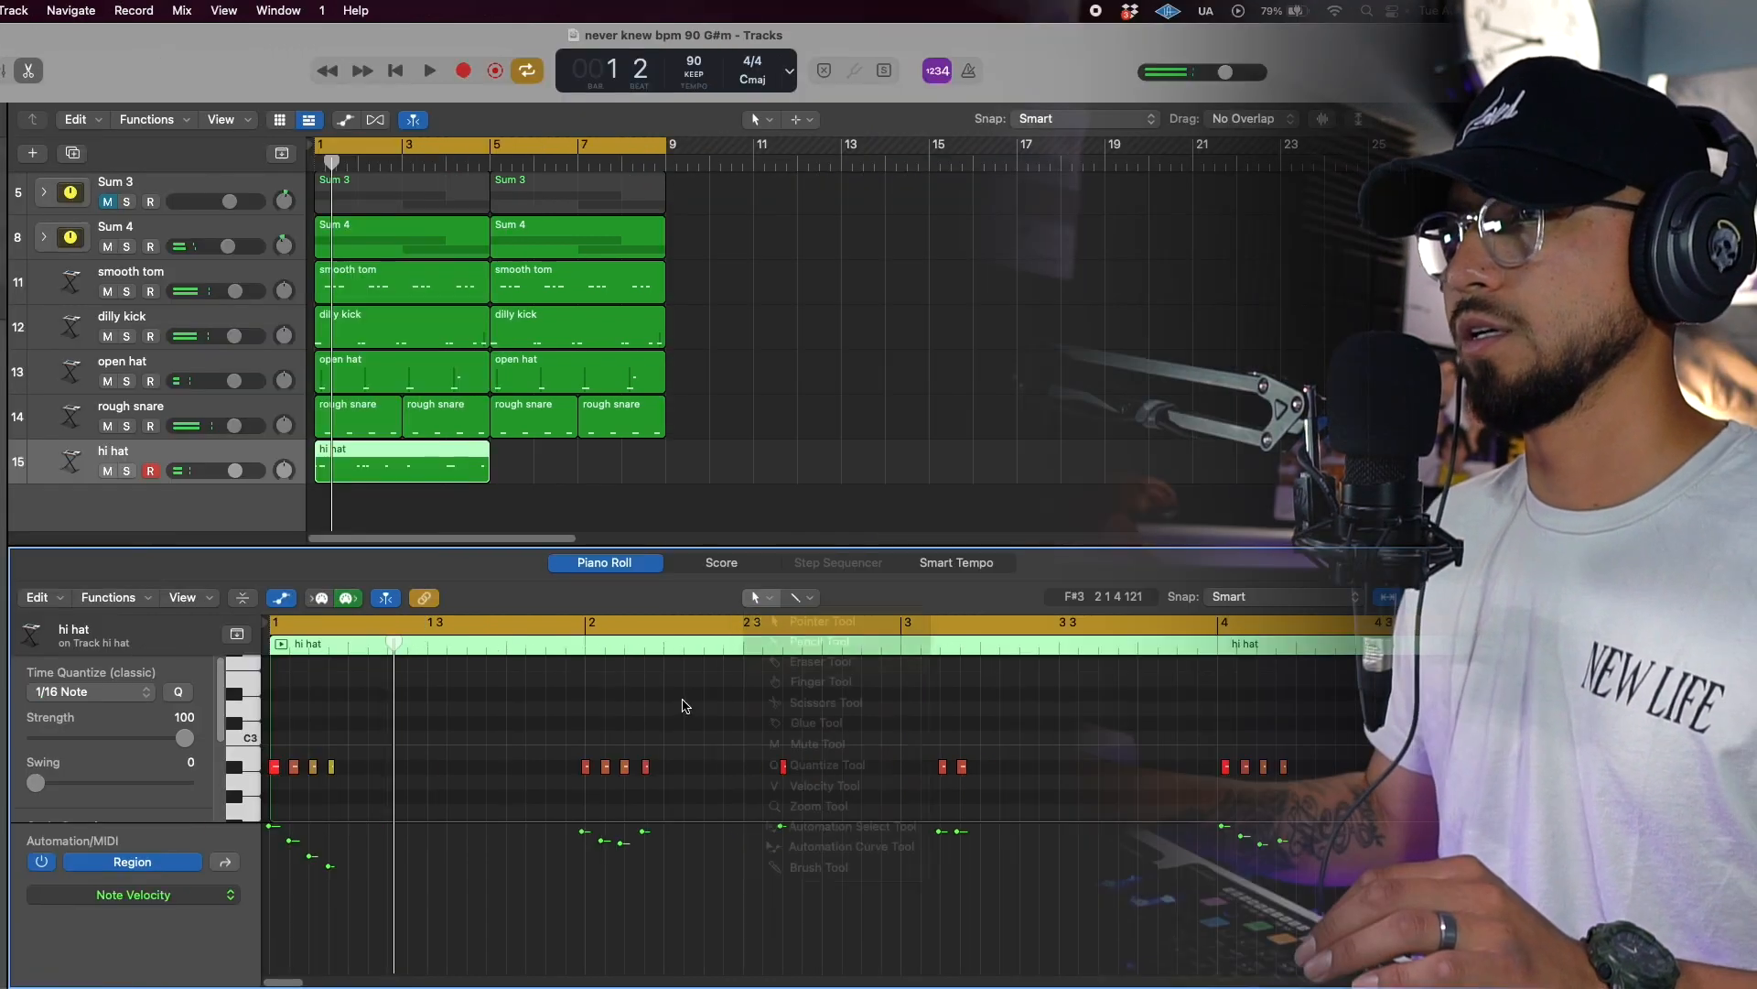
pyautogui.click(756, 597)
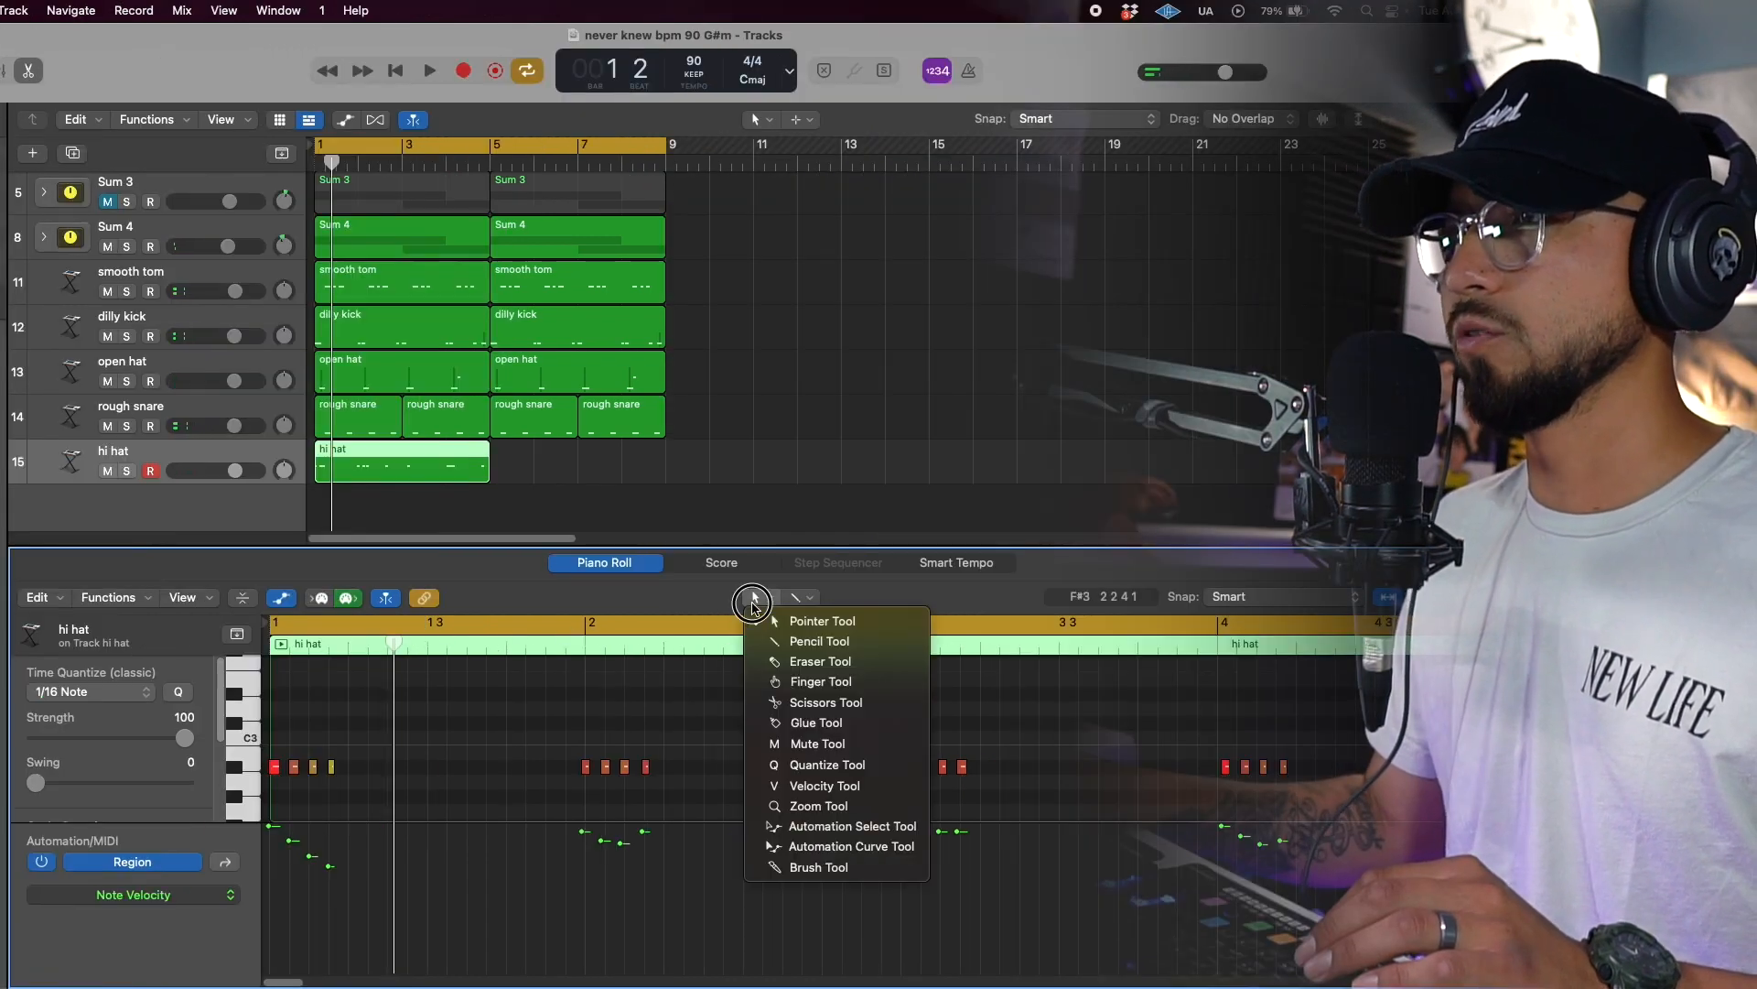
pyautogui.click(807, 867)
pyautogui.press('Delete')
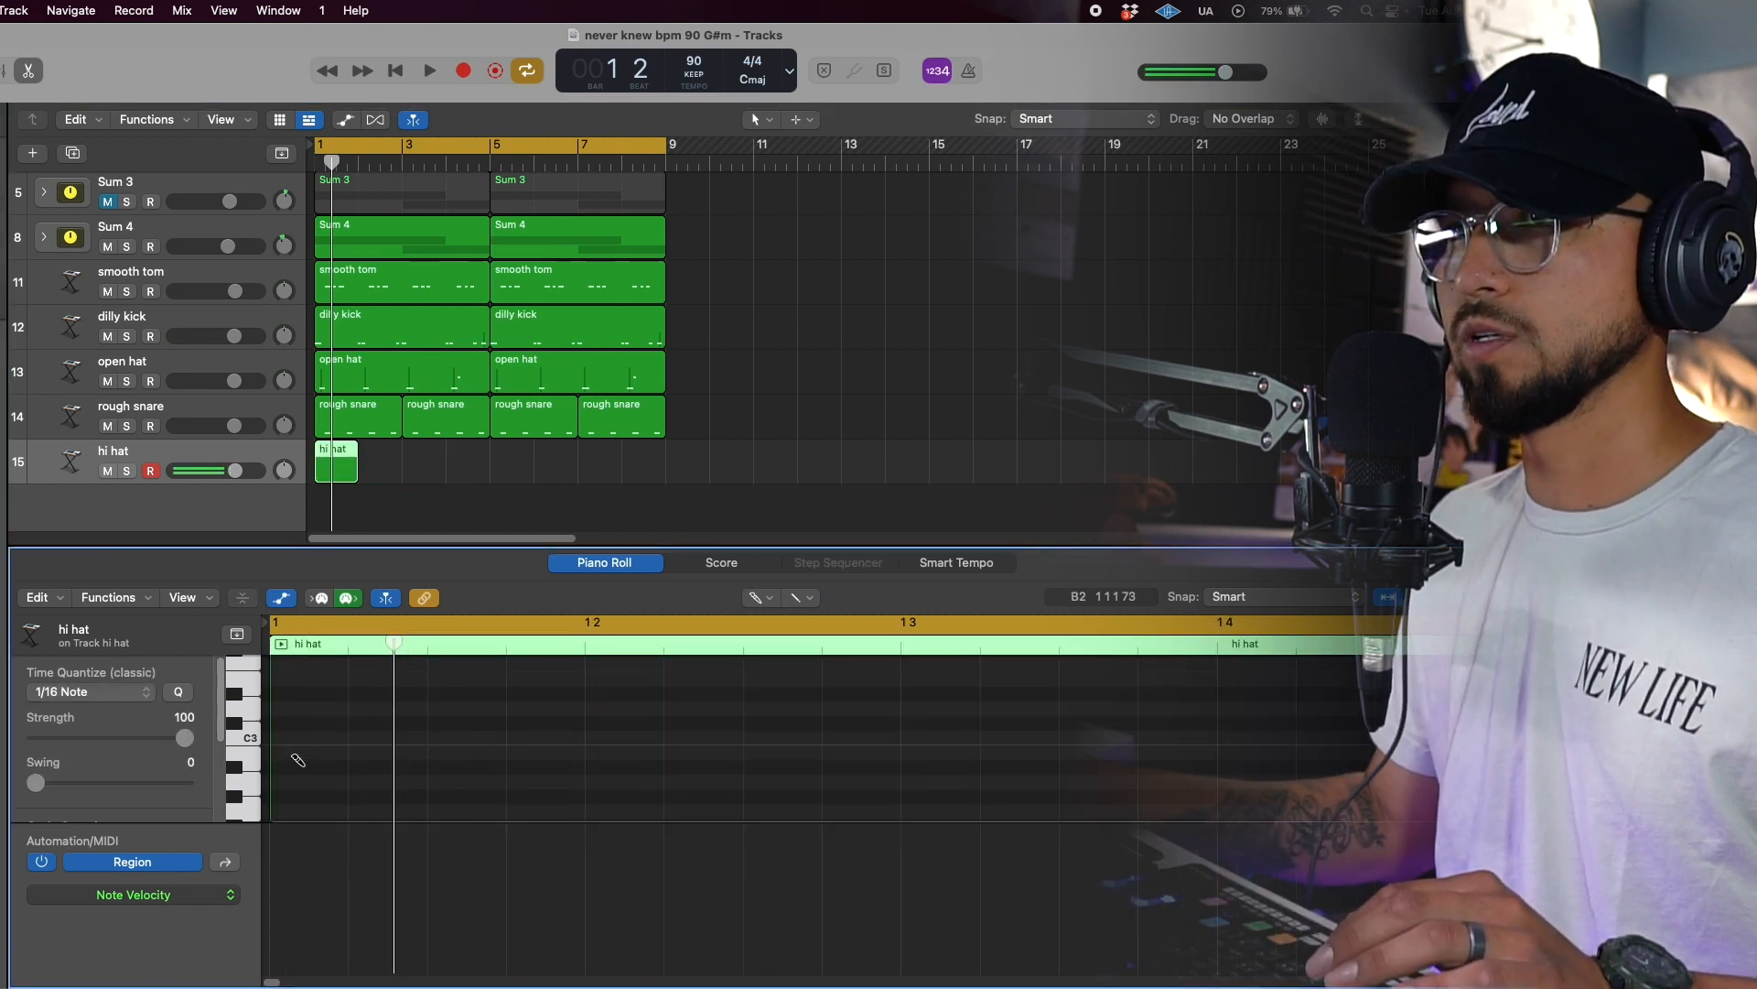
# Paint a run of sixteenth notes mostly on B2 across bar 1 of the hi hat region, placing a few on G2, C3 and D3.
pyautogui.moveTo(336, 756); pyautogui.dragTo(523, 759)
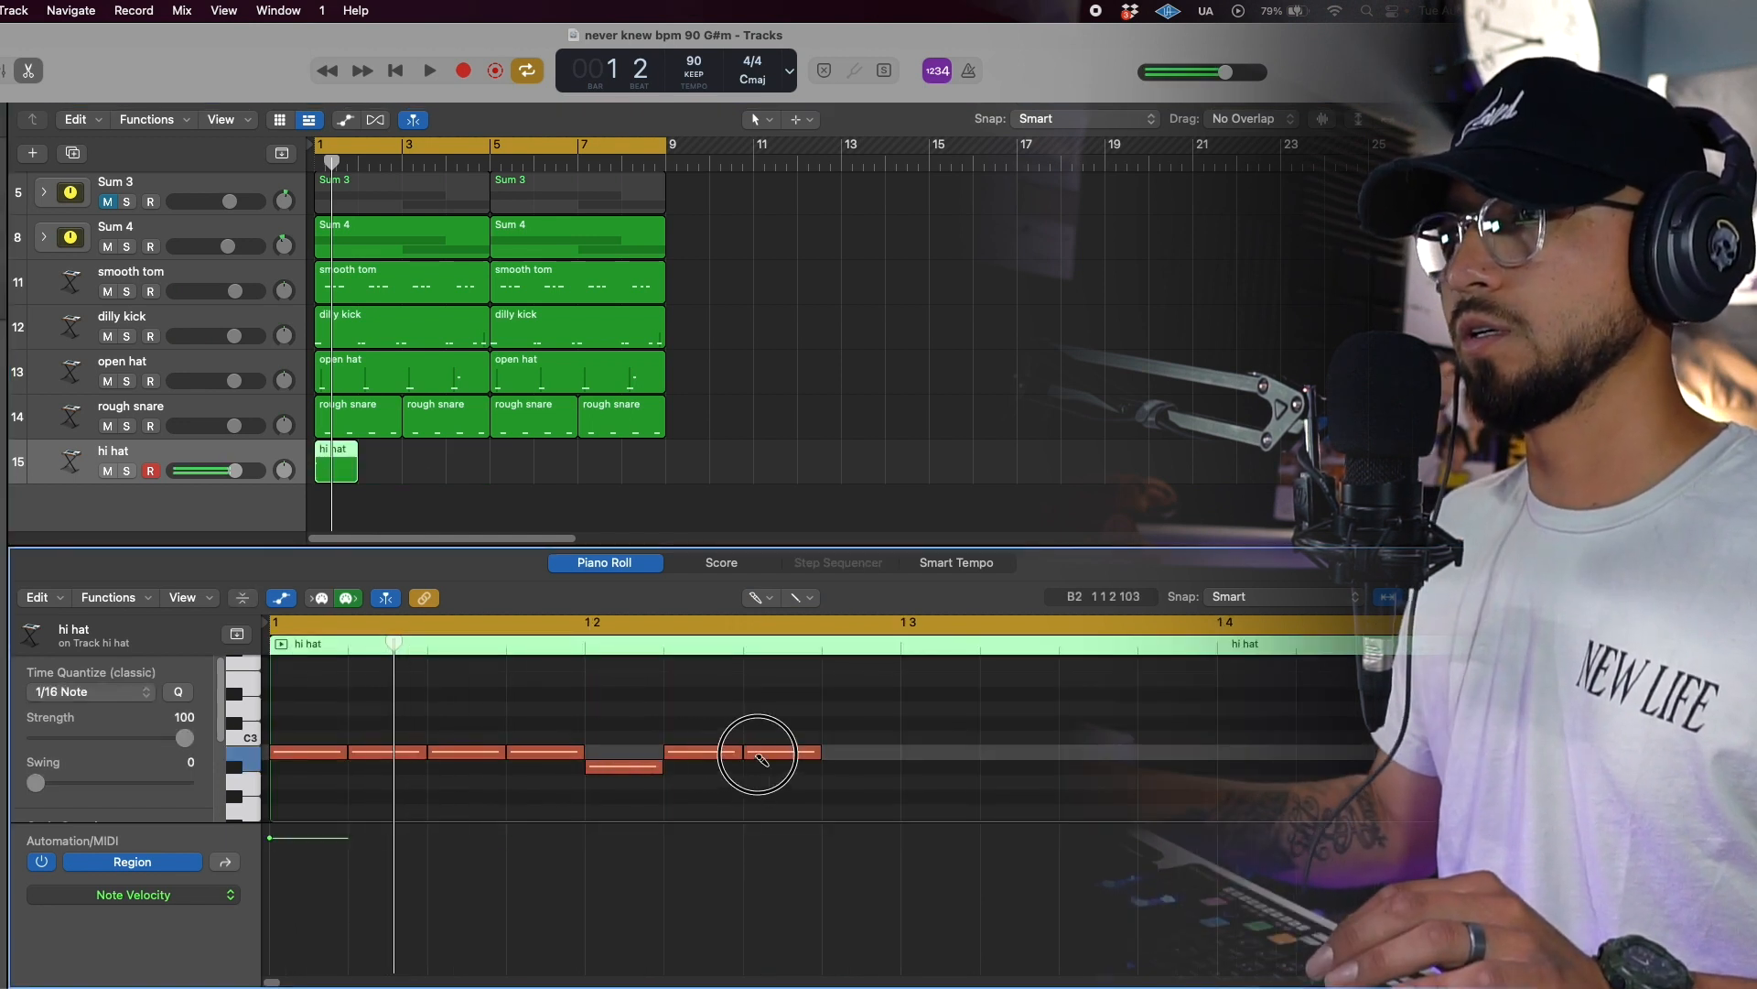
pyautogui.moveTo(763, 758); pyautogui.dragTo(642, 765)
pyautogui.moveTo(971, 756)
pyautogui.mouseDown()
pyautogui.moveTo(1085, 765)
pyautogui.moveTo(1336, 739)
pyautogui.mouseUp()
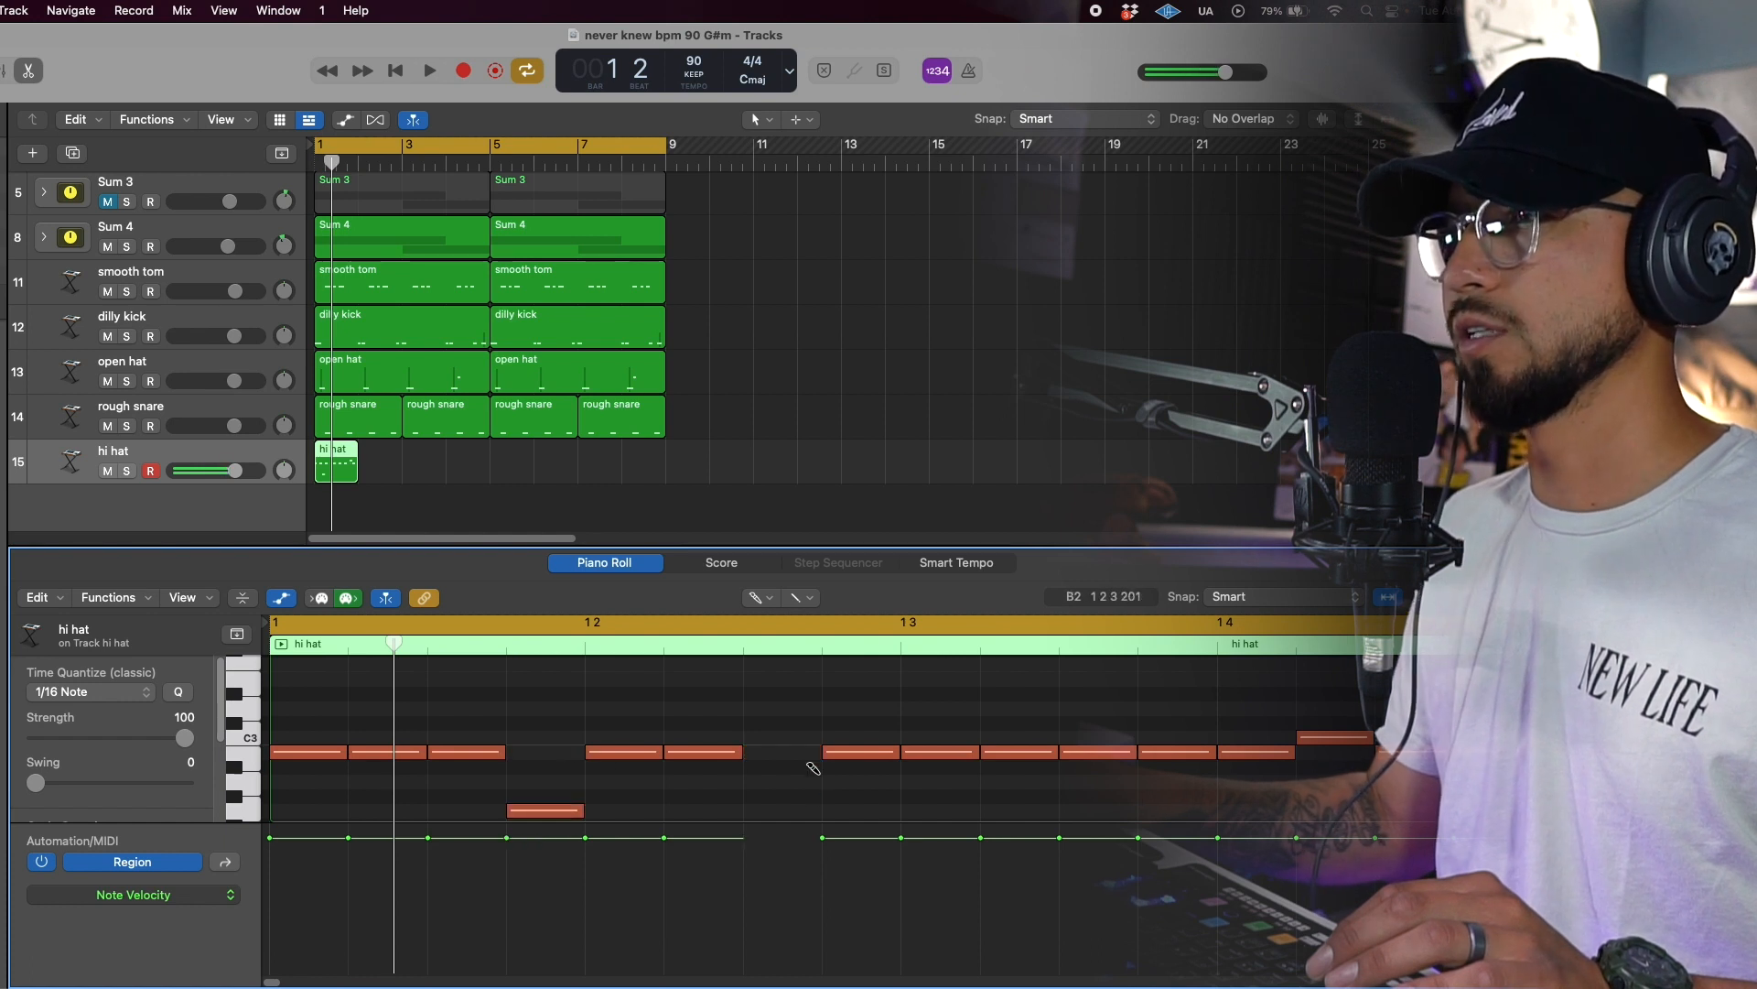
pyautogui.moveTo(1117, 758); pyautogui.dragTo(1122, 712)
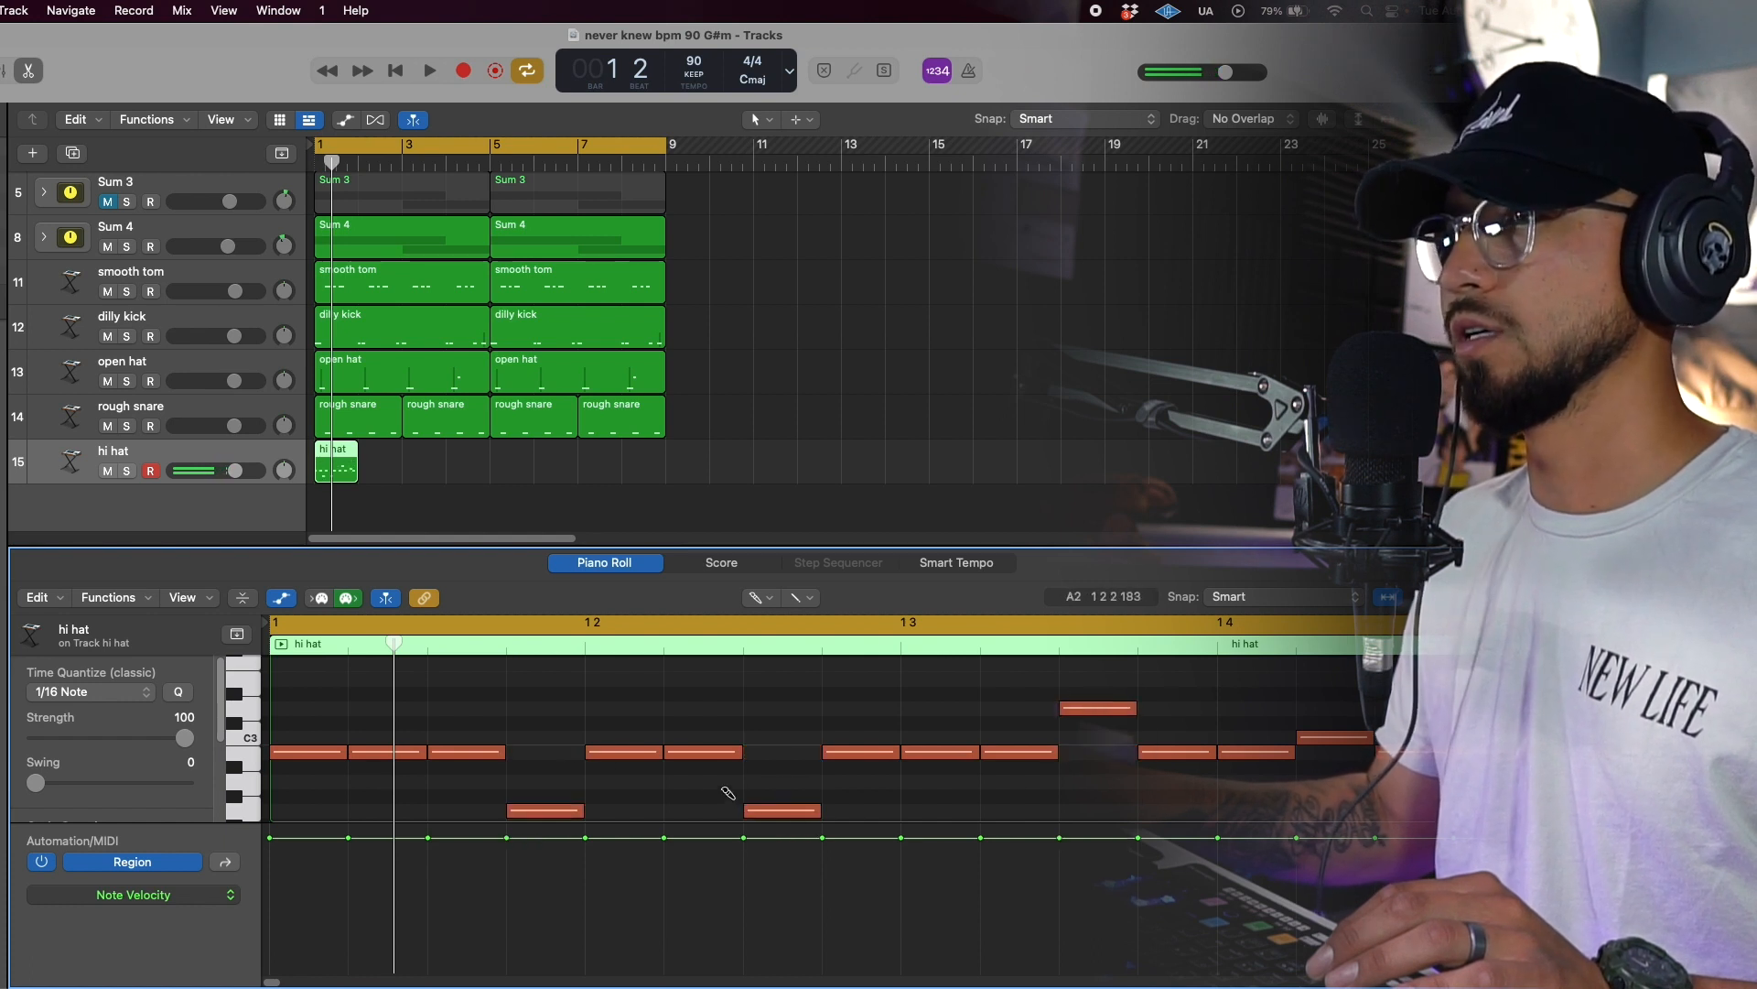
# Split the B2 note on beat 3 of the hi hat region into three shorter notes with the Scissors tool and audition it.
pyautogui.click(759, 596)
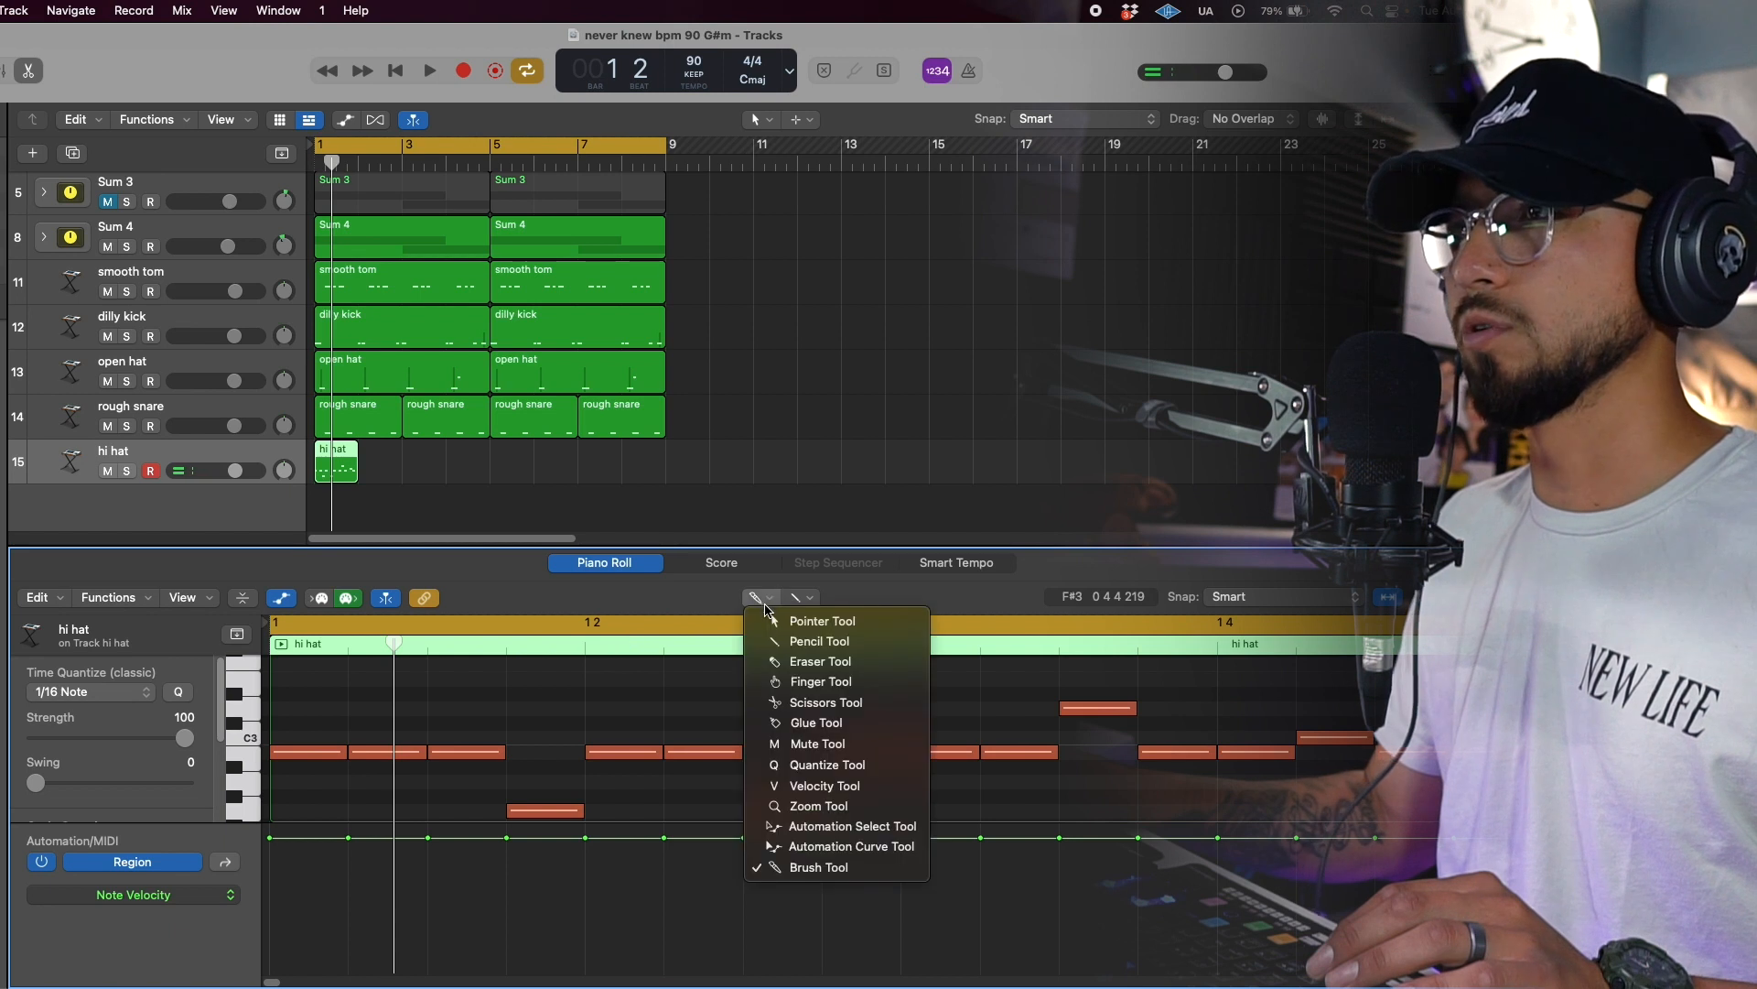
pyautogui.click(823, 702)
pyautogui.moveTo(926, 754); pyautogui.dragTo(949, 757)
pyautogui.press('space')
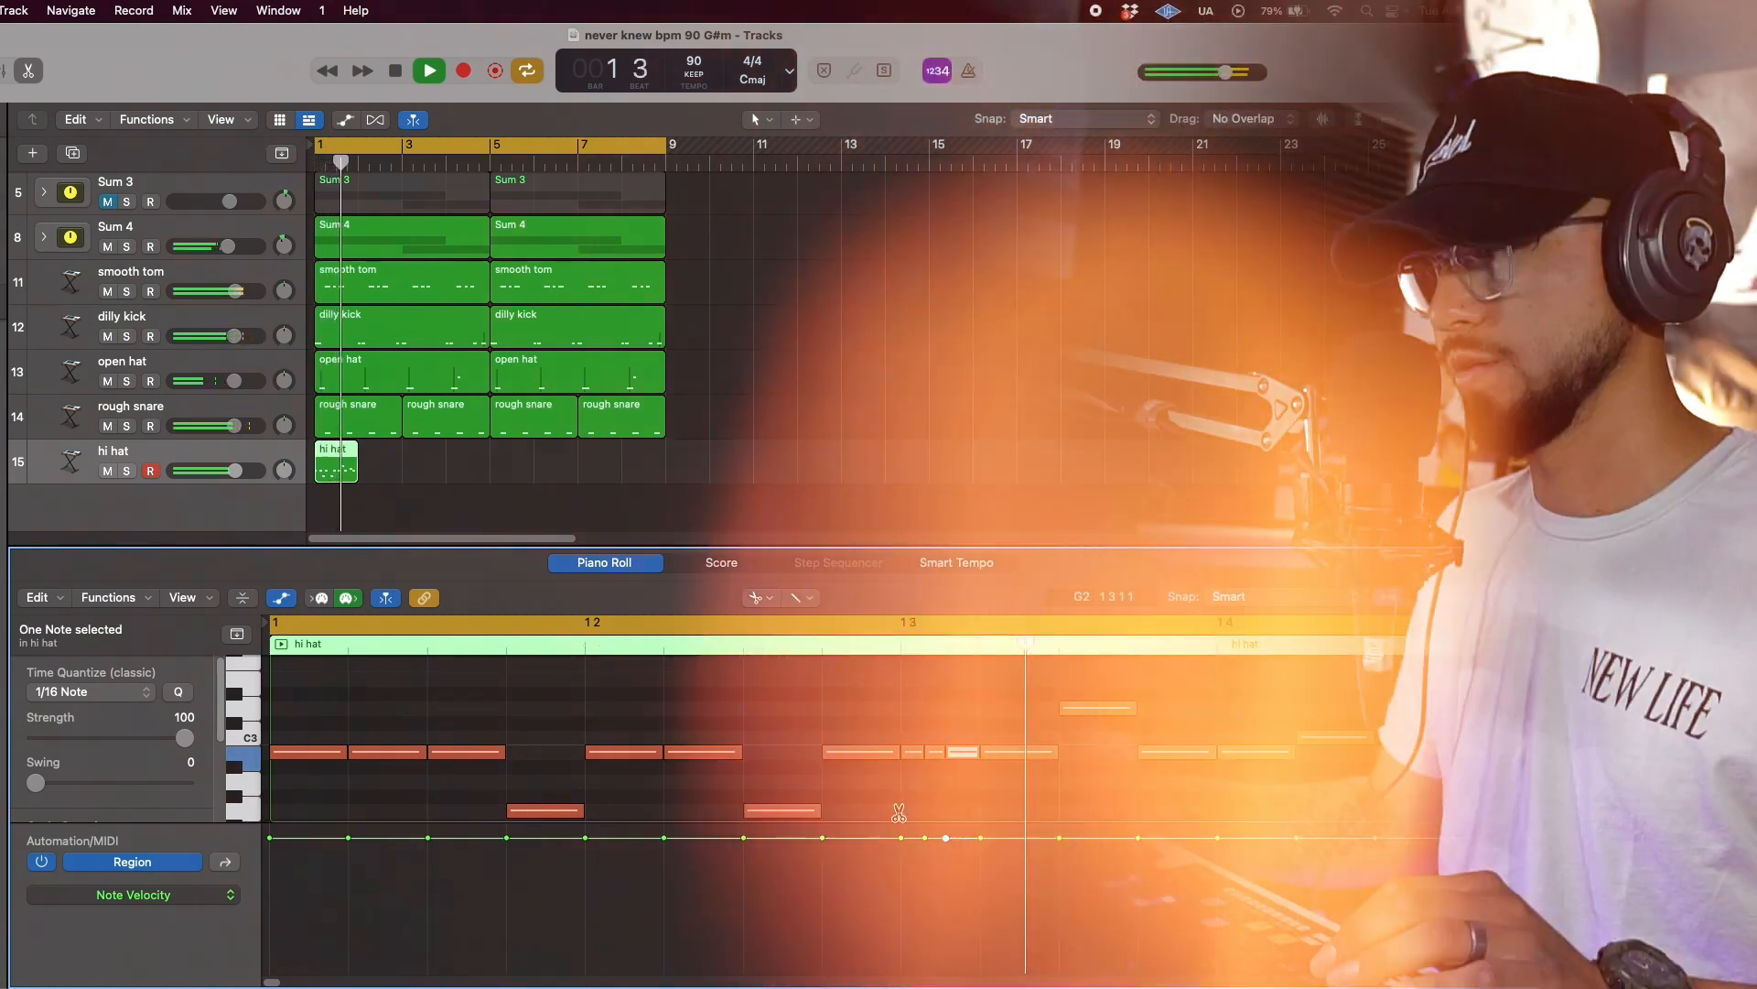
pyautogui.press('space')
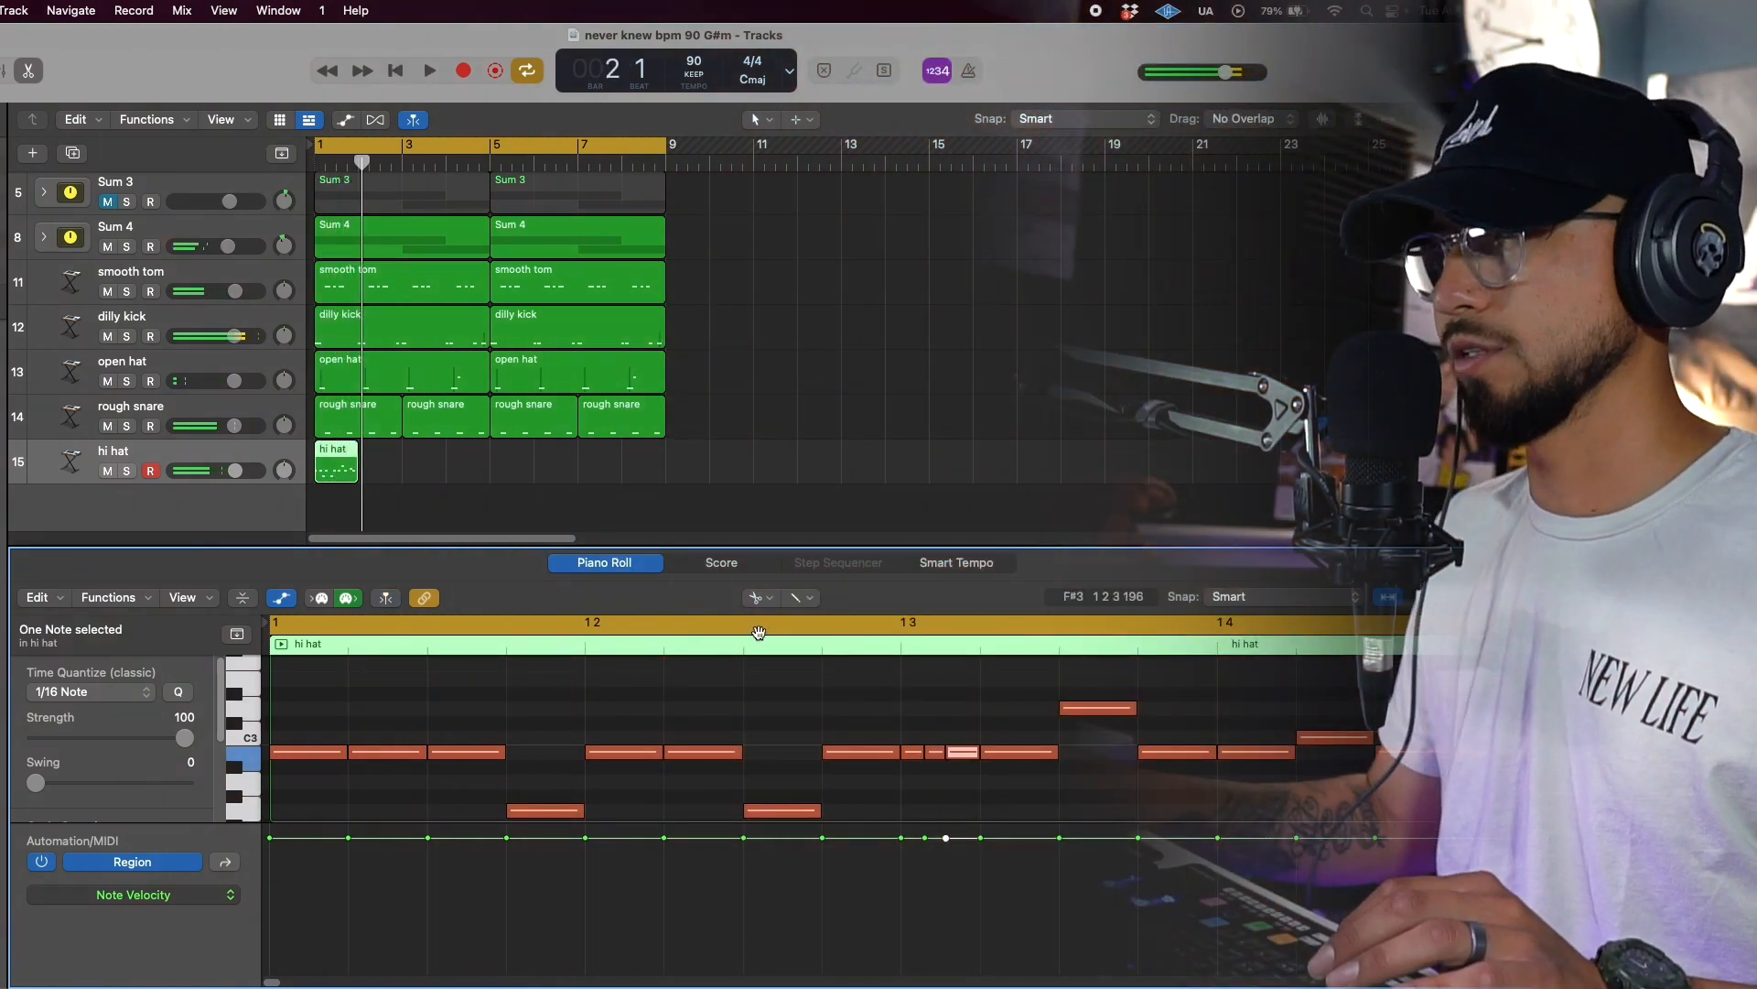
# Replace the G2 note in beat 2 of the hi hat region with a B2 note using the Brush tool and audition it.
pyautogui.click(760, 597)
pyautogui.click(814, 865)
pyautogui.click(782, 813)
pyautogui.click(783, 758)
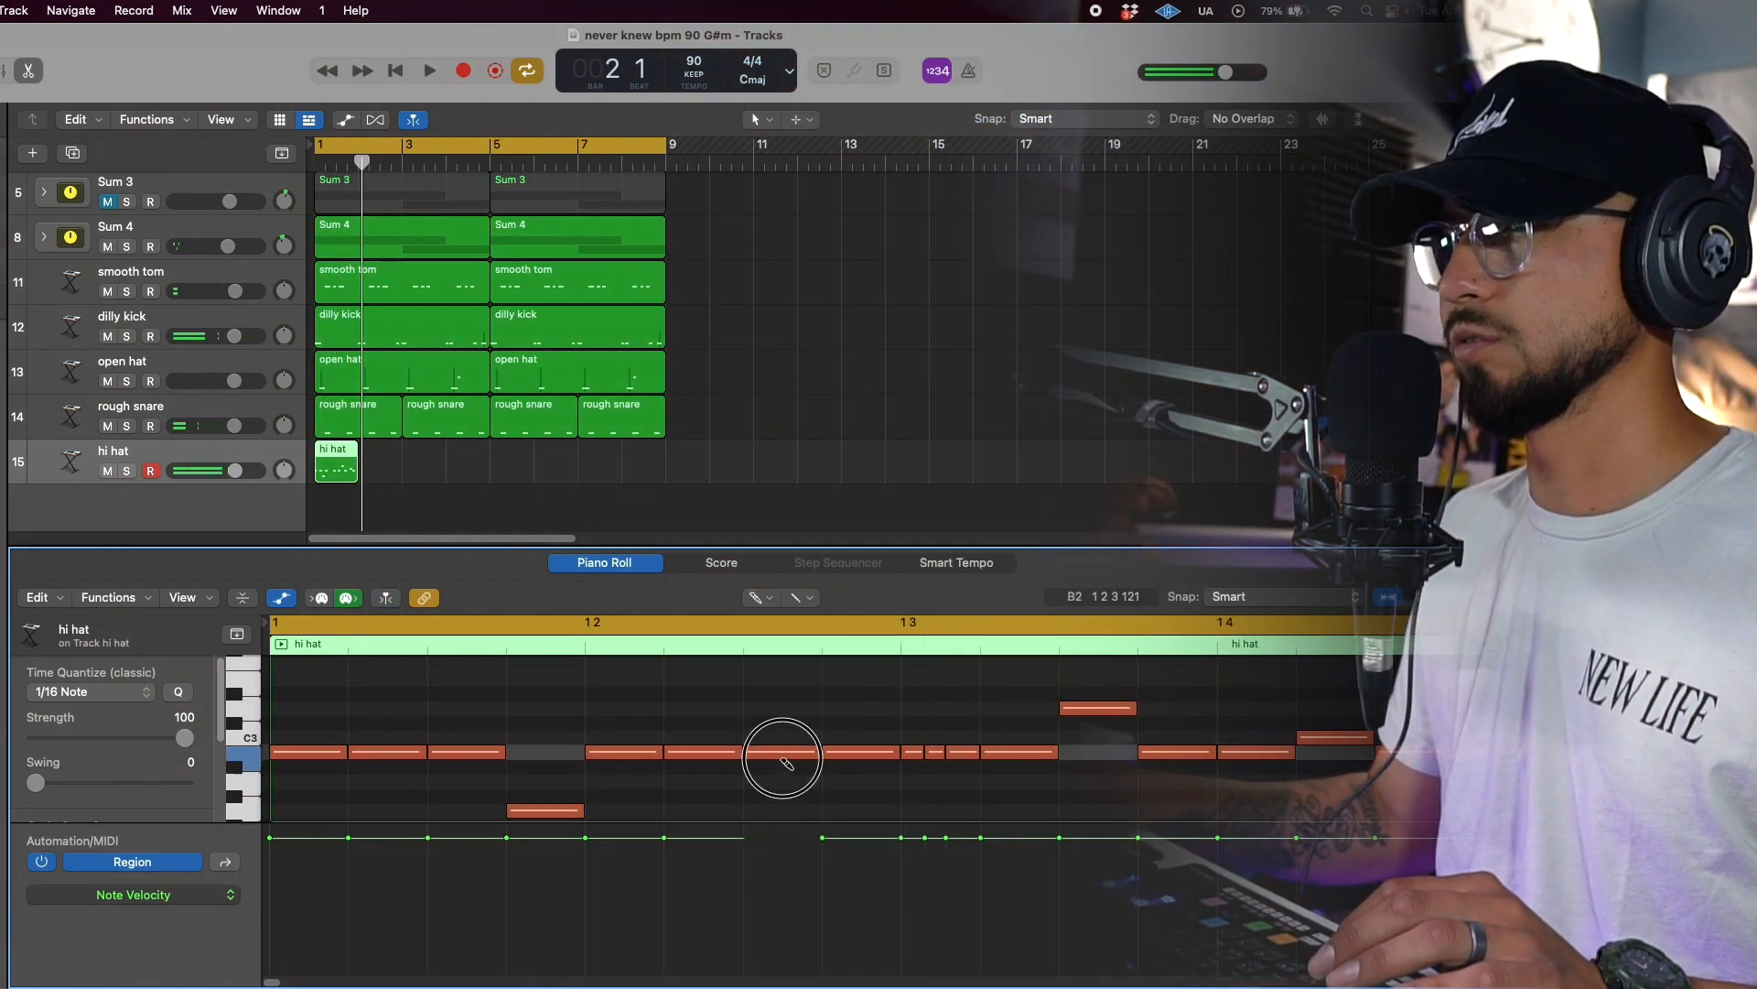
pyautogui.press('space')
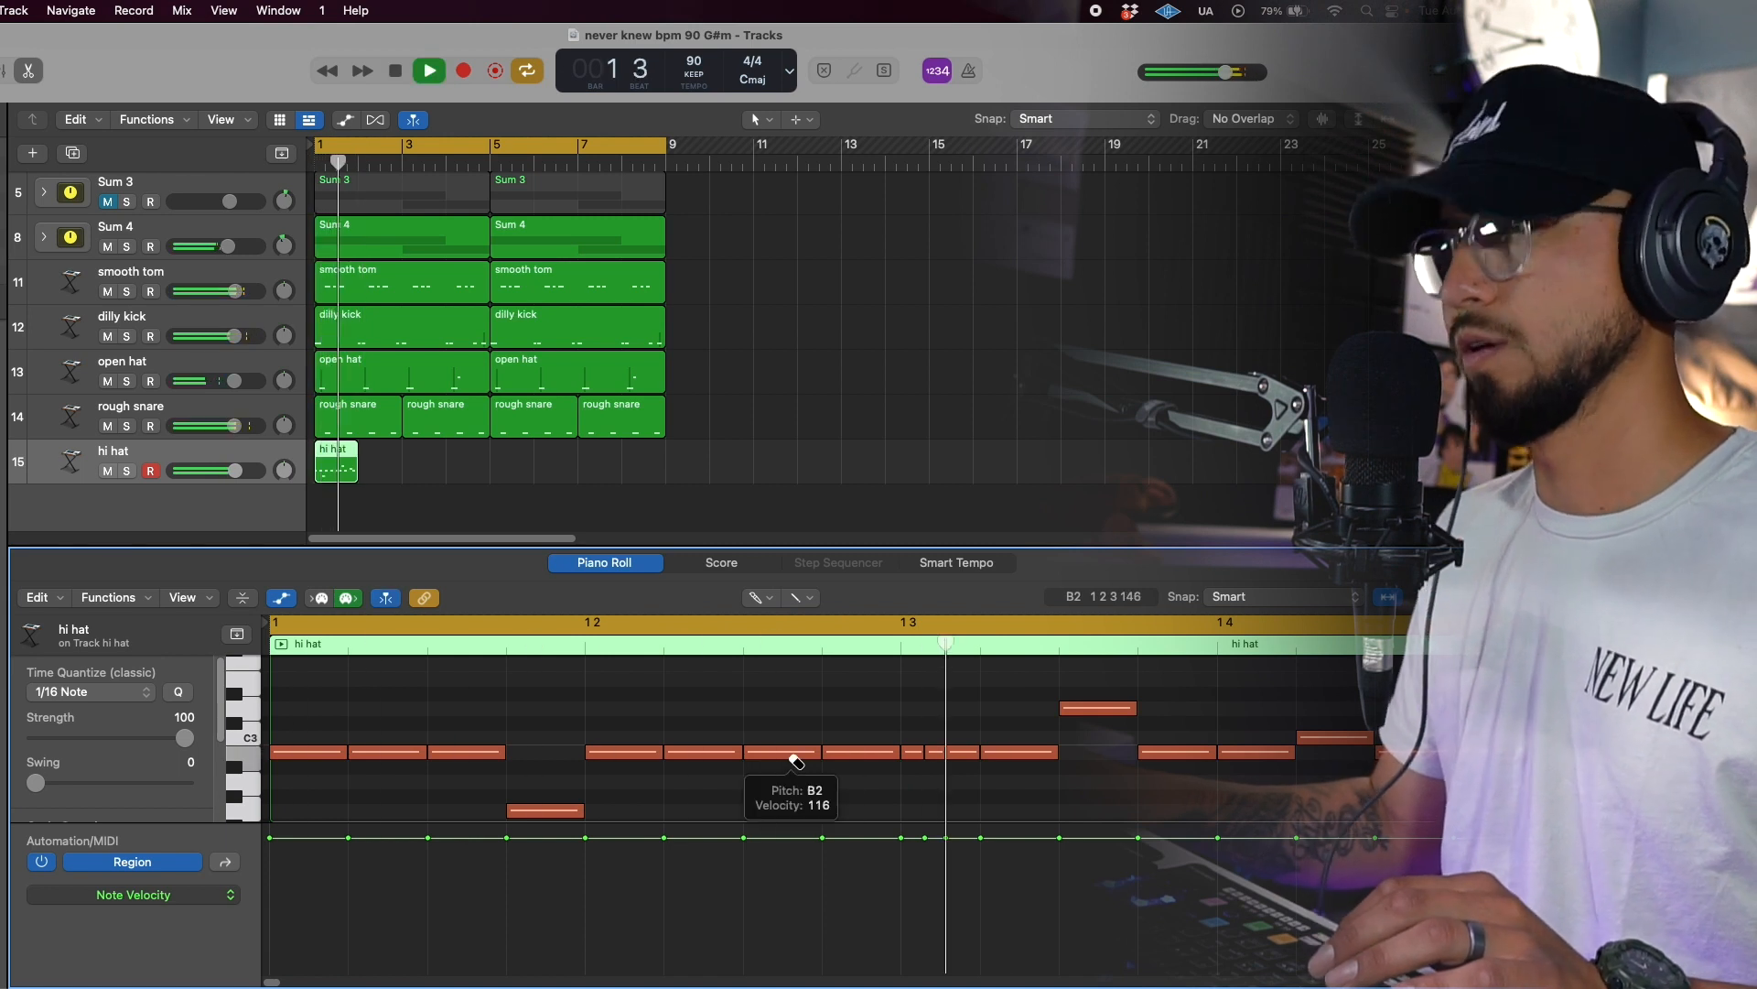
pyautogui.press('space')
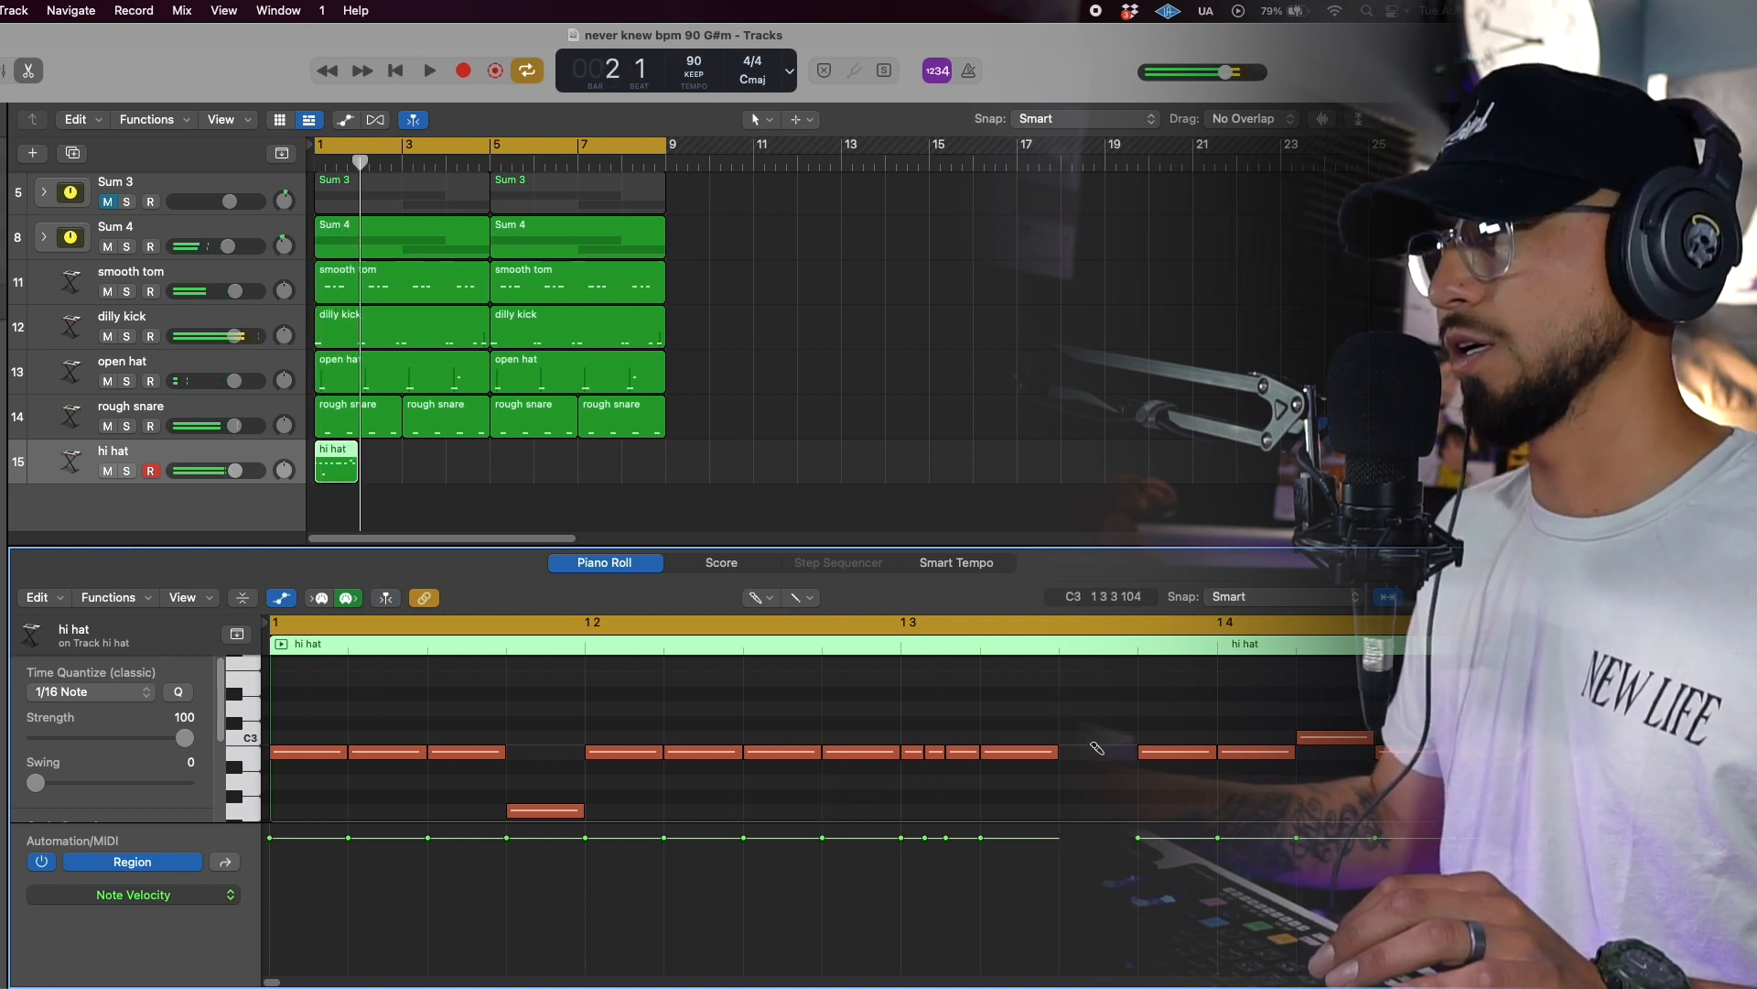
# Replace the D3 note in beat 3 of the hi hat region with a B2 note and play back the pattern.
pyautogui.click(1098, 752)
pyautogui.press('space')
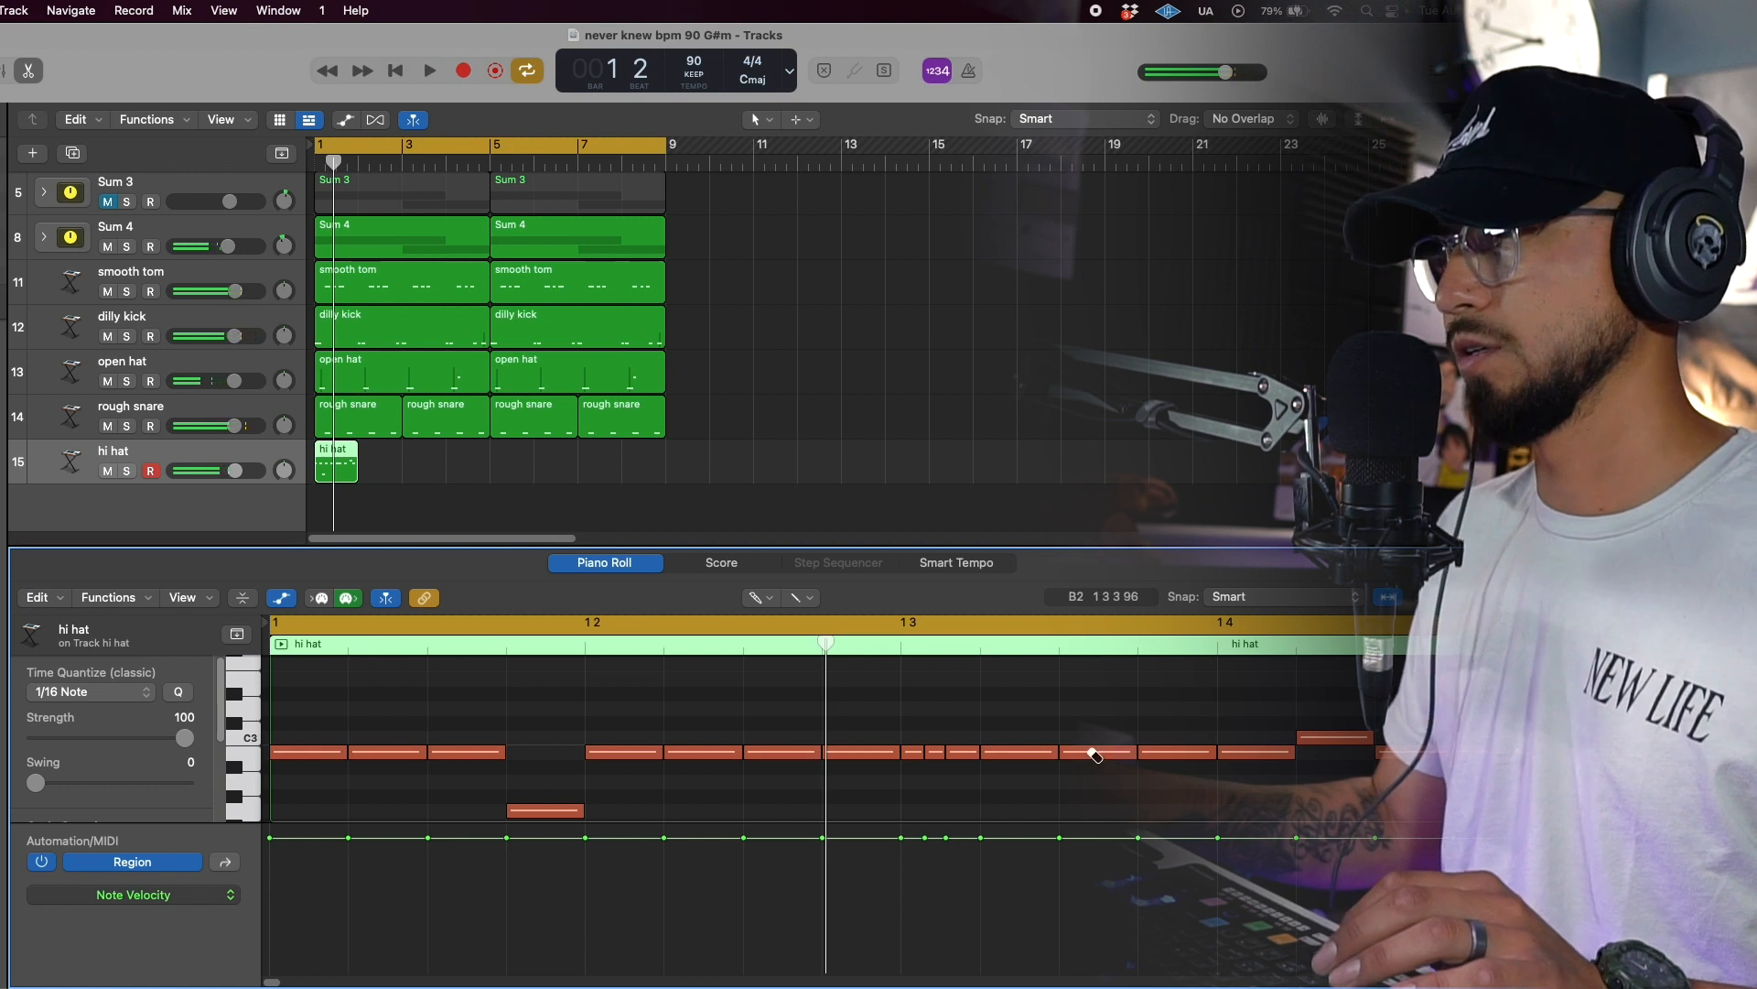
pyautogui.press('space')
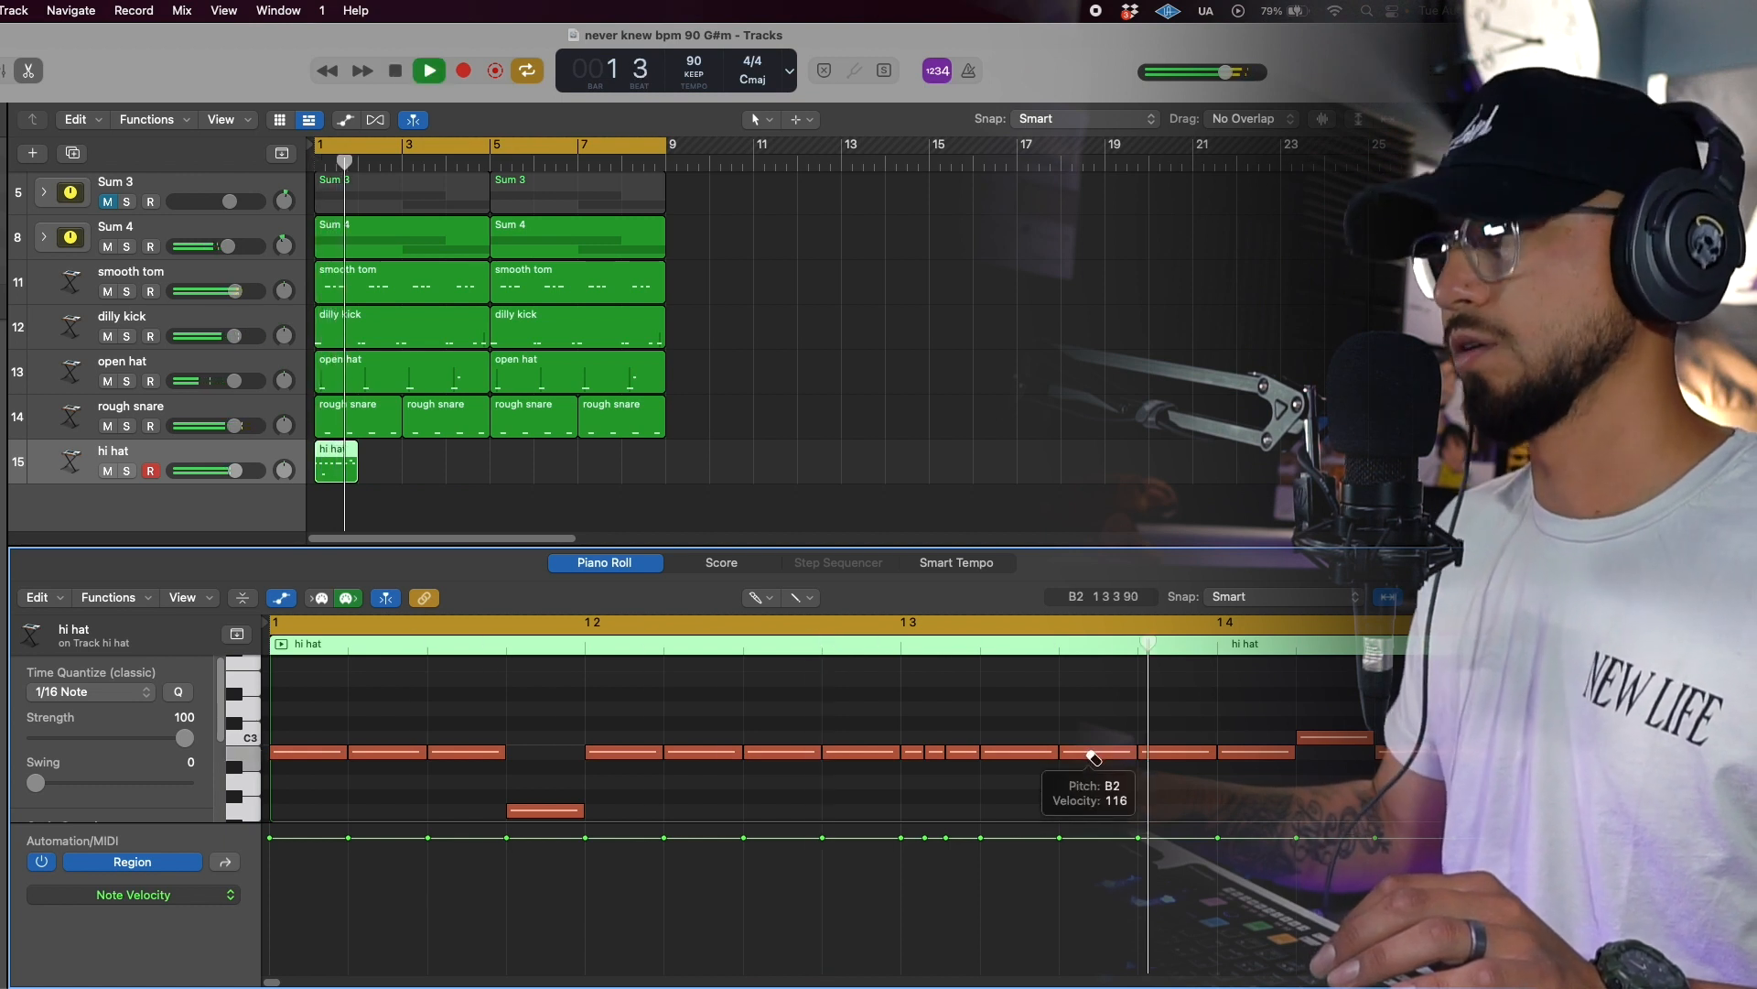
pyautogui.click(332, 472)
pyautogui.press('space')
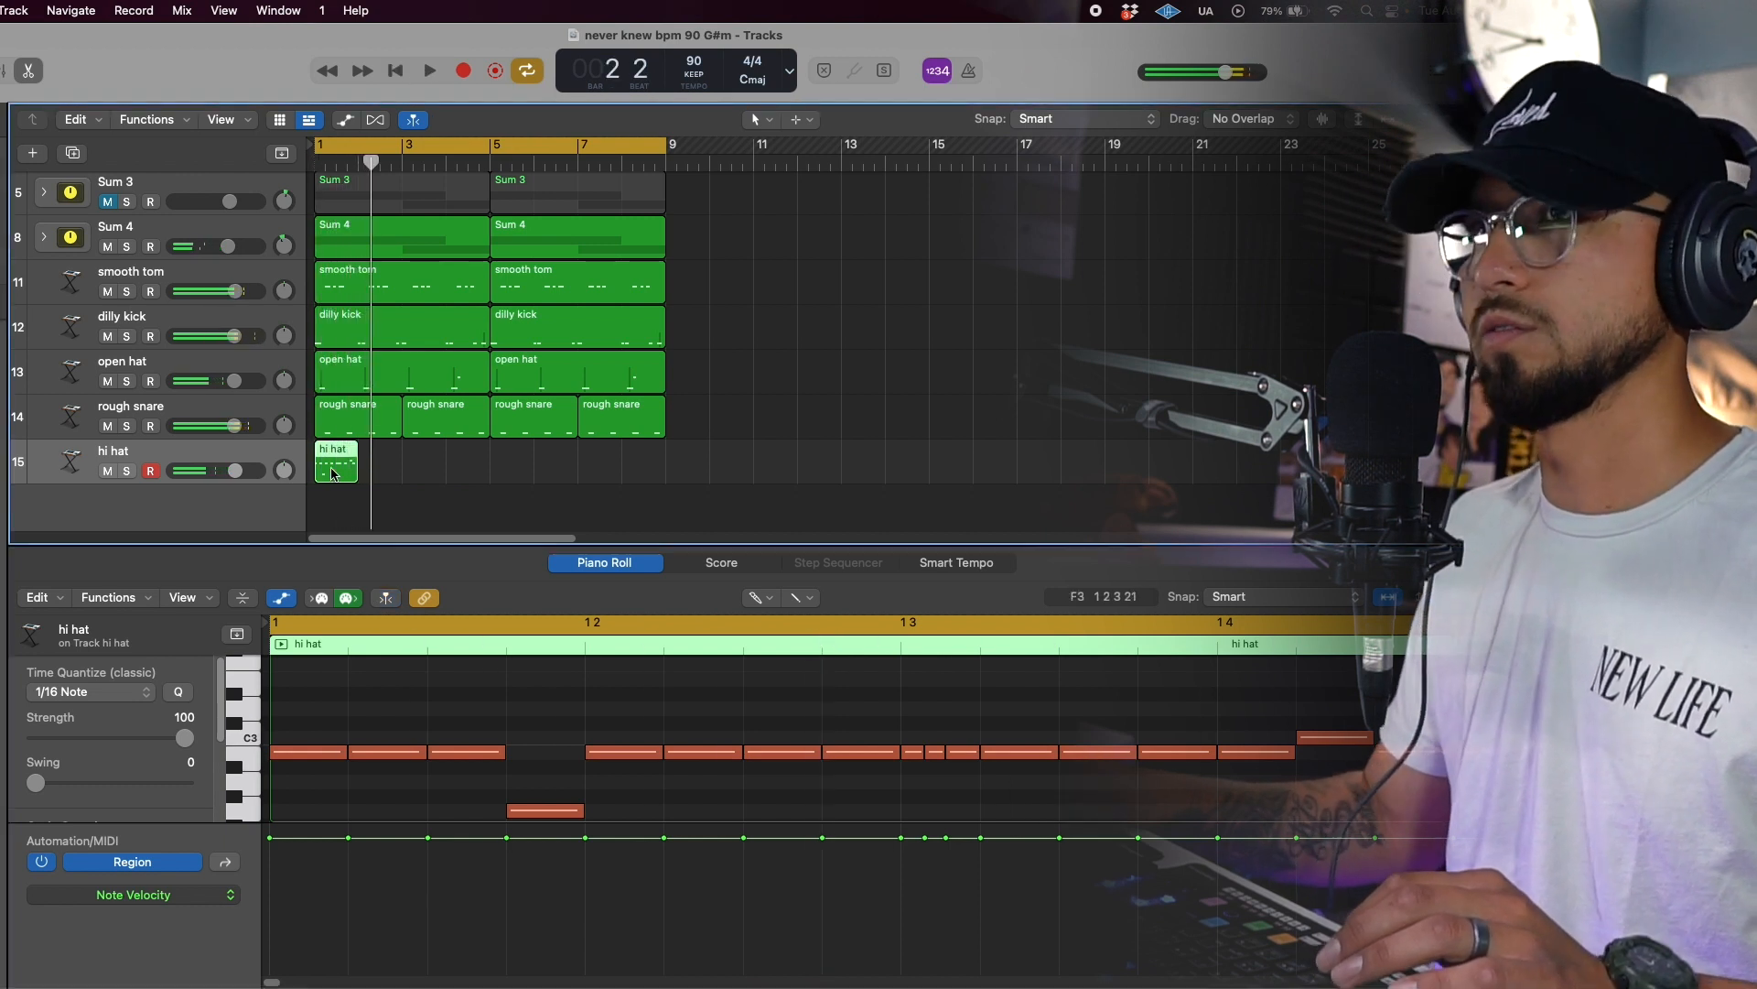
# Lower the velocities of the hi hat notes across bar 1 to varied levels, keeping the short split notes softest at first, and audition the pattern.
pyautogui.click(284, 598)
pyautogui.click(282, 595)
pyautogui.moveTo(273, 839); pyautogui.dragTo(361, 894)
pyautogui.moveTo(429, 838); pyautogui.dragTo(448, 926)
pyautogui.moveTo(506, 838); pyautogui.dragTo(506, 879)
pyautogui.moveTo(586, 838); pyautogui.dragTo(585, 906)
pyautogui.moveTo(665, 837); pyautogui.dragTo(688, 894)
pyautogui.moveTo(745, 837); pyautogui.dragTo(767, 933)
pyautogui.moveTo(827, 844)
pyautogui.mouseDown()
pyautogui.moveTo(857, 925)
pyautogui.moveTo(989, 895)
pyautogui.mouseUp()
pyautogui.moveTo(903, 838); pyautogui.dragTo(918, 952)
pyautogui.moveTo(985, 897); pyautogui.dragTo(1102, 893)
pyautogui.moveTo(1220, 838); pyautogui.dragTo(1252, 879)
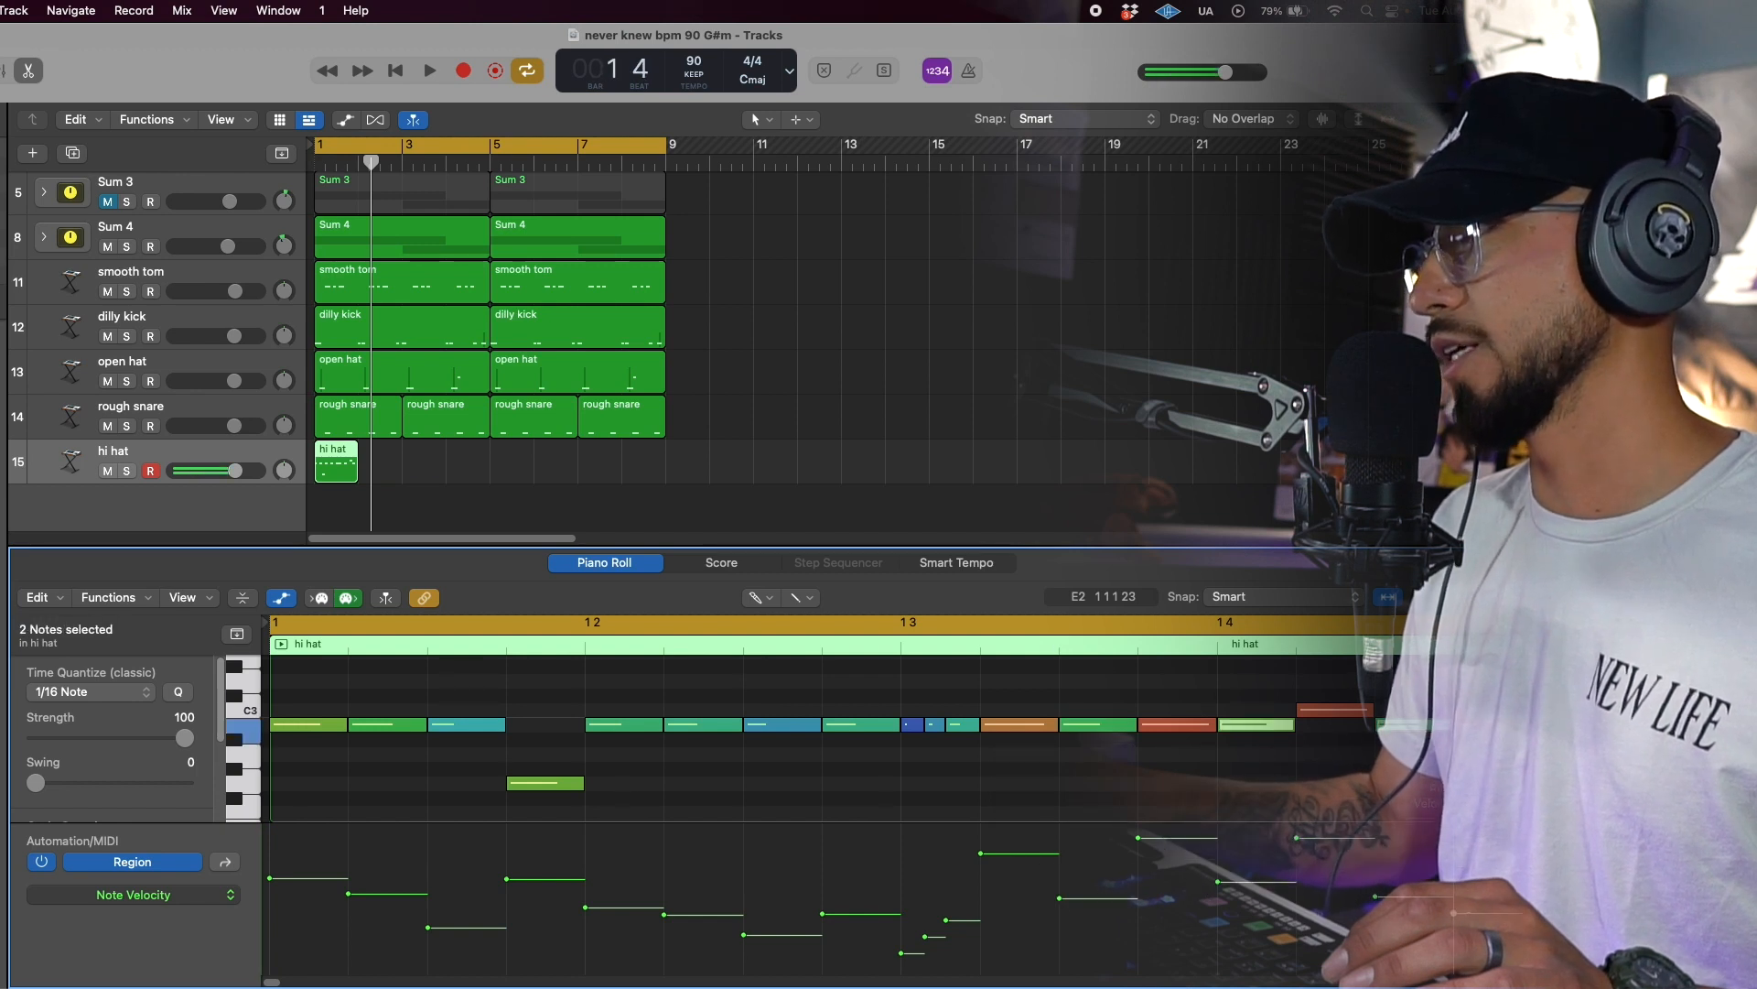
pyautogui.moveTo(1144, 877); pyautogui.dragTo(1146, 878)
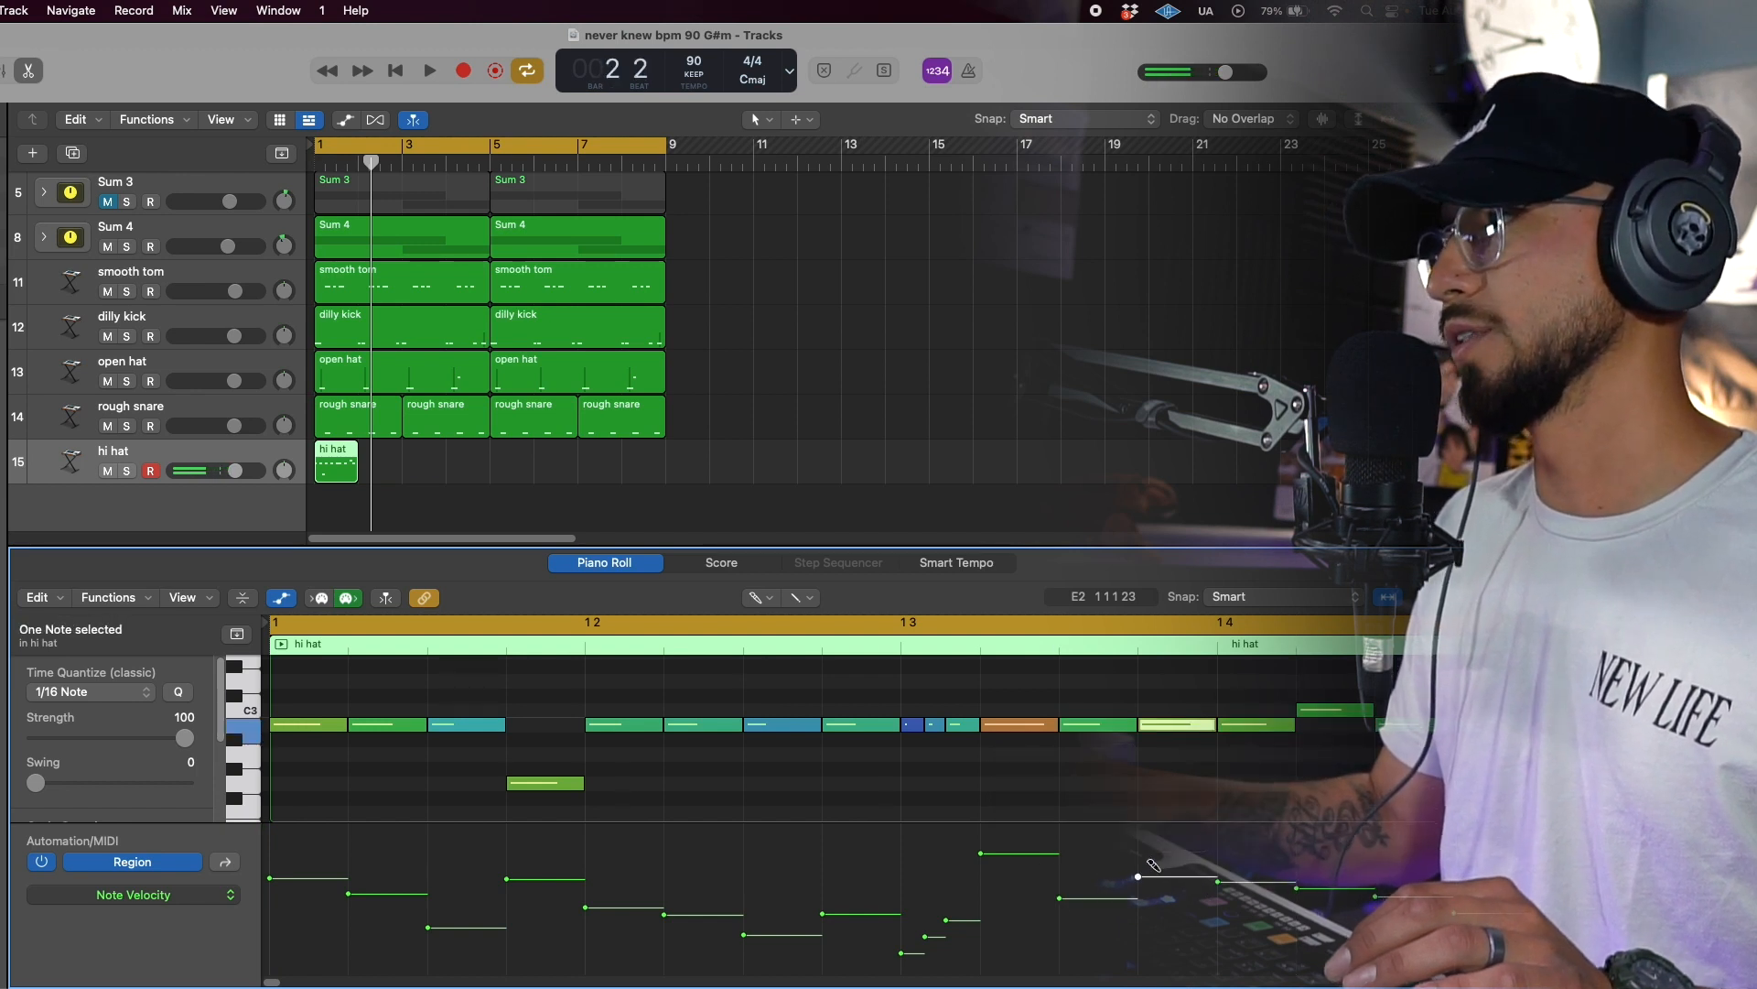
pyautogui.press('space')
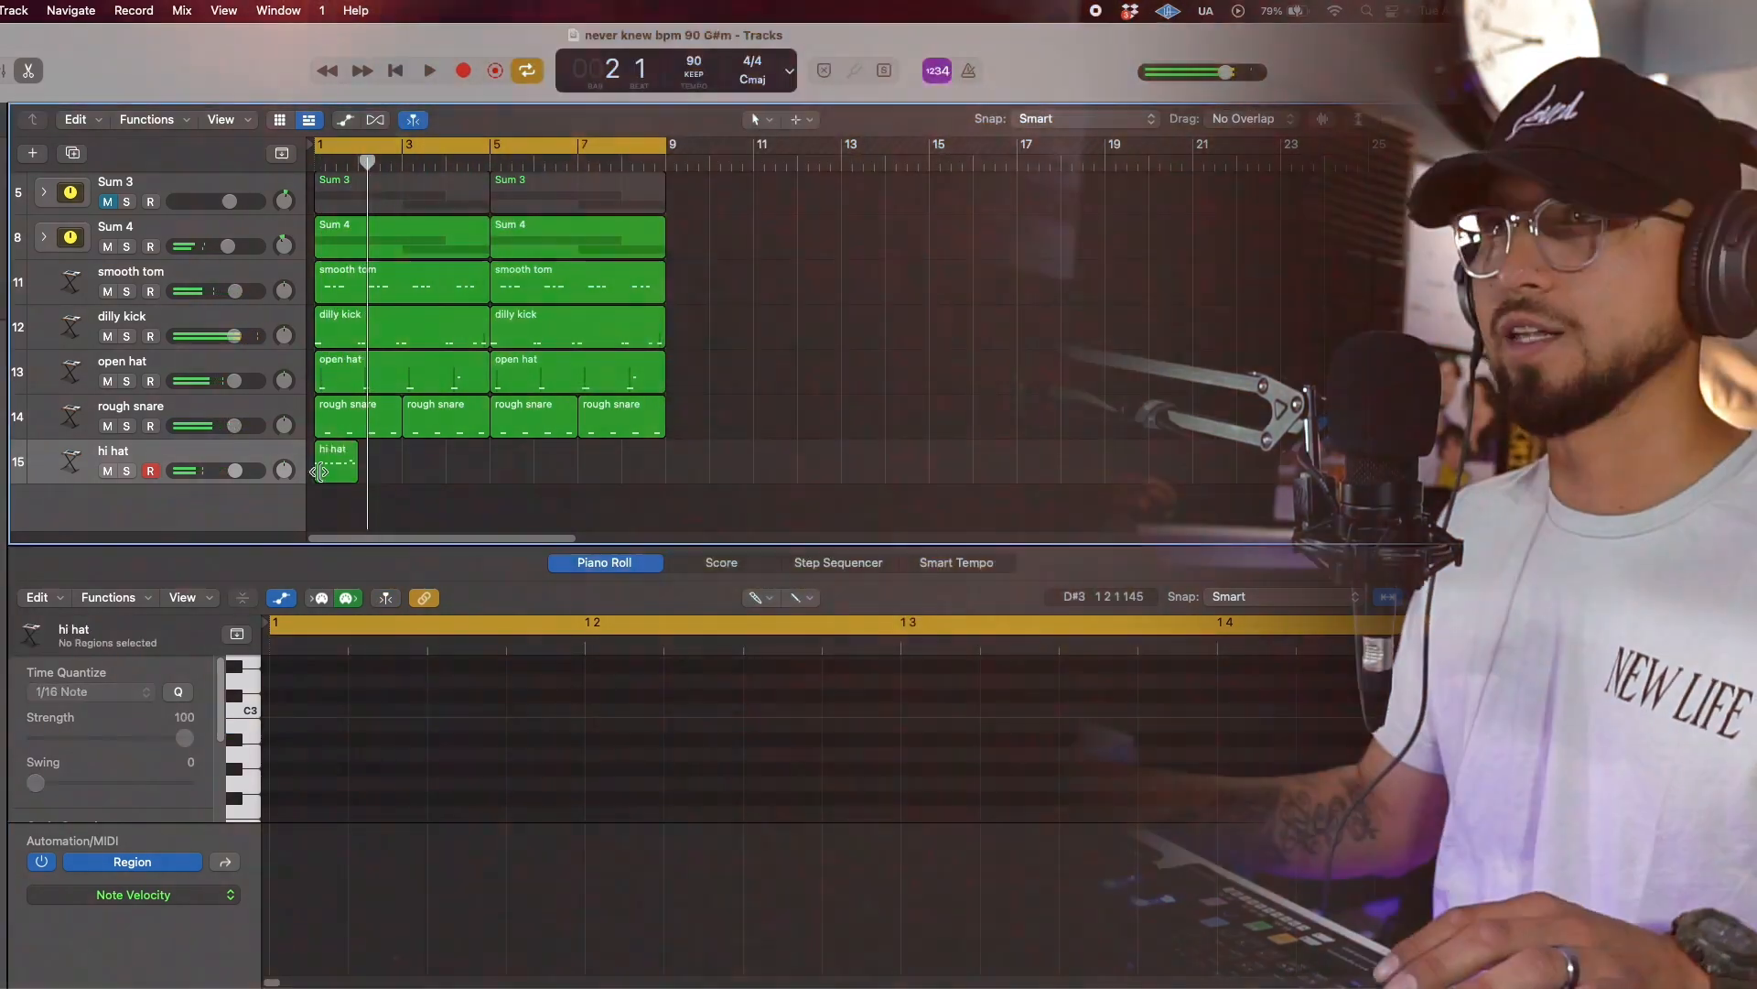
# Repeat the one-bar hi hat region along its track to fill bars 1 through 8.
pyautogui.click(321, 471)
pyautogui.press('super+r')
pyautogui.press('super+r')
pyautogui.press('super+r')
pyautogui.press('super+r')
pyautogui.press('super+r')
pyautogui.press('super+r')
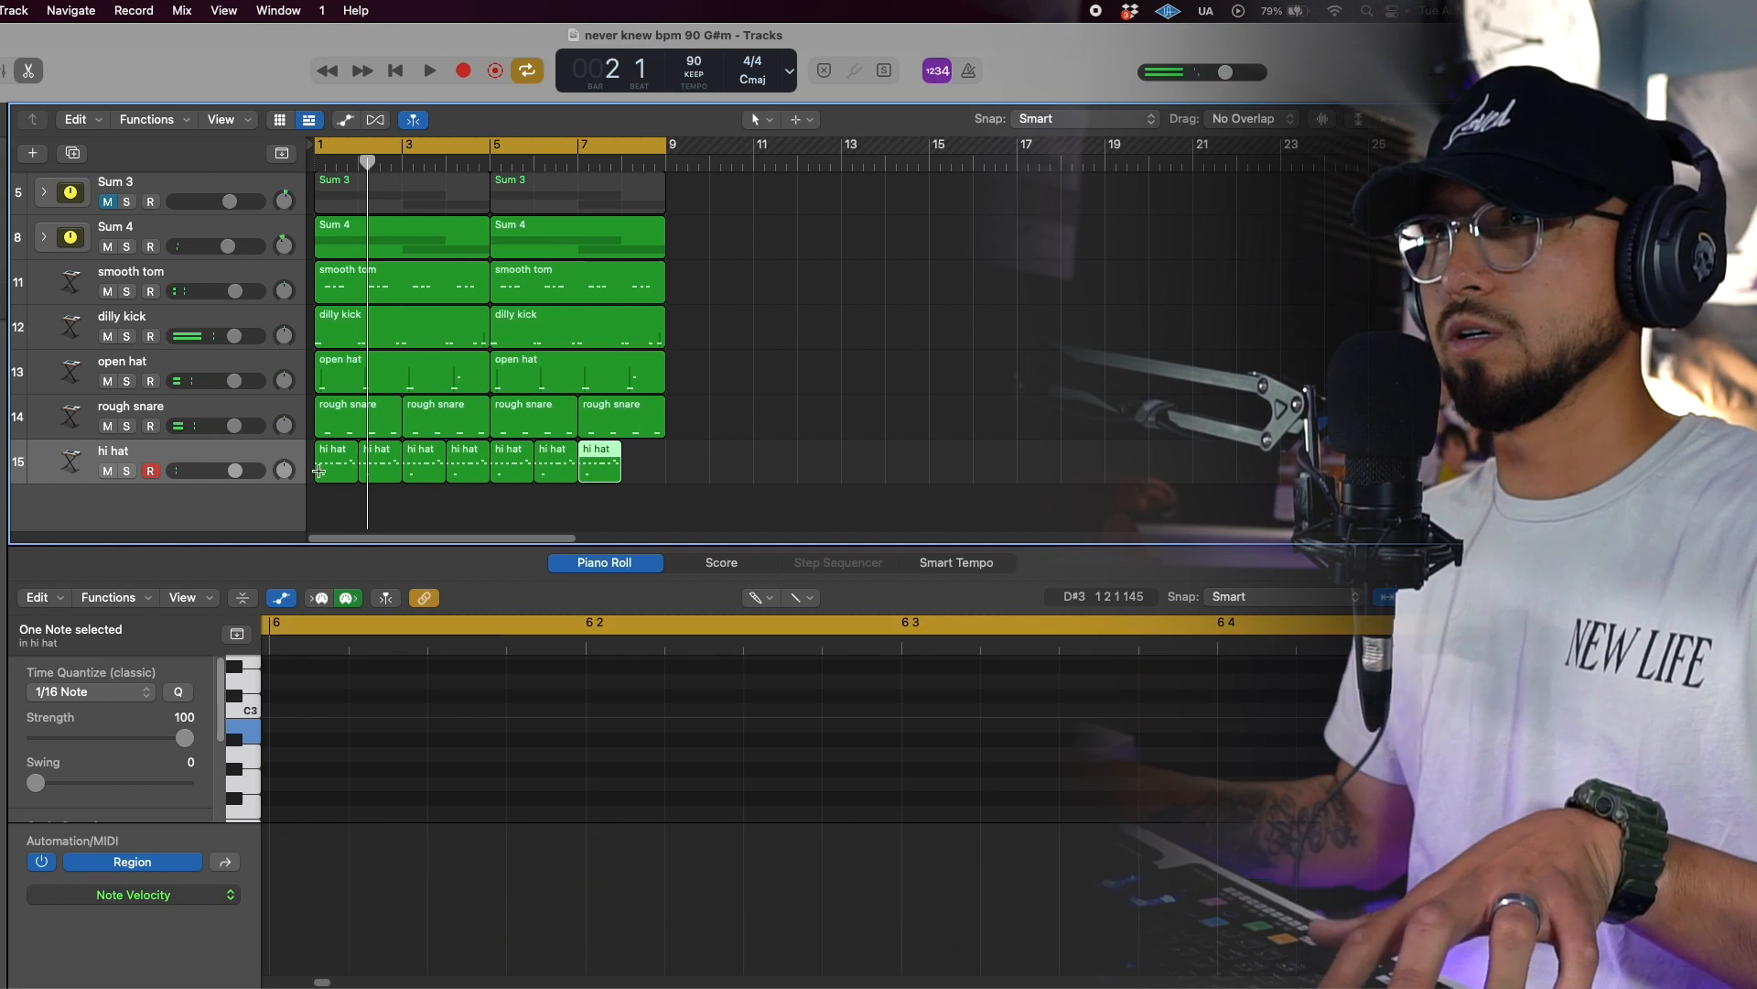
# Adjust the hi hat track's pan and raise its volume slightly while the beat plays.
pyautogui.press('space')
pyautogui.moveTo(236, 470); pyautogui.dragTo(281, 473)
pyautogui.click(262, 455)
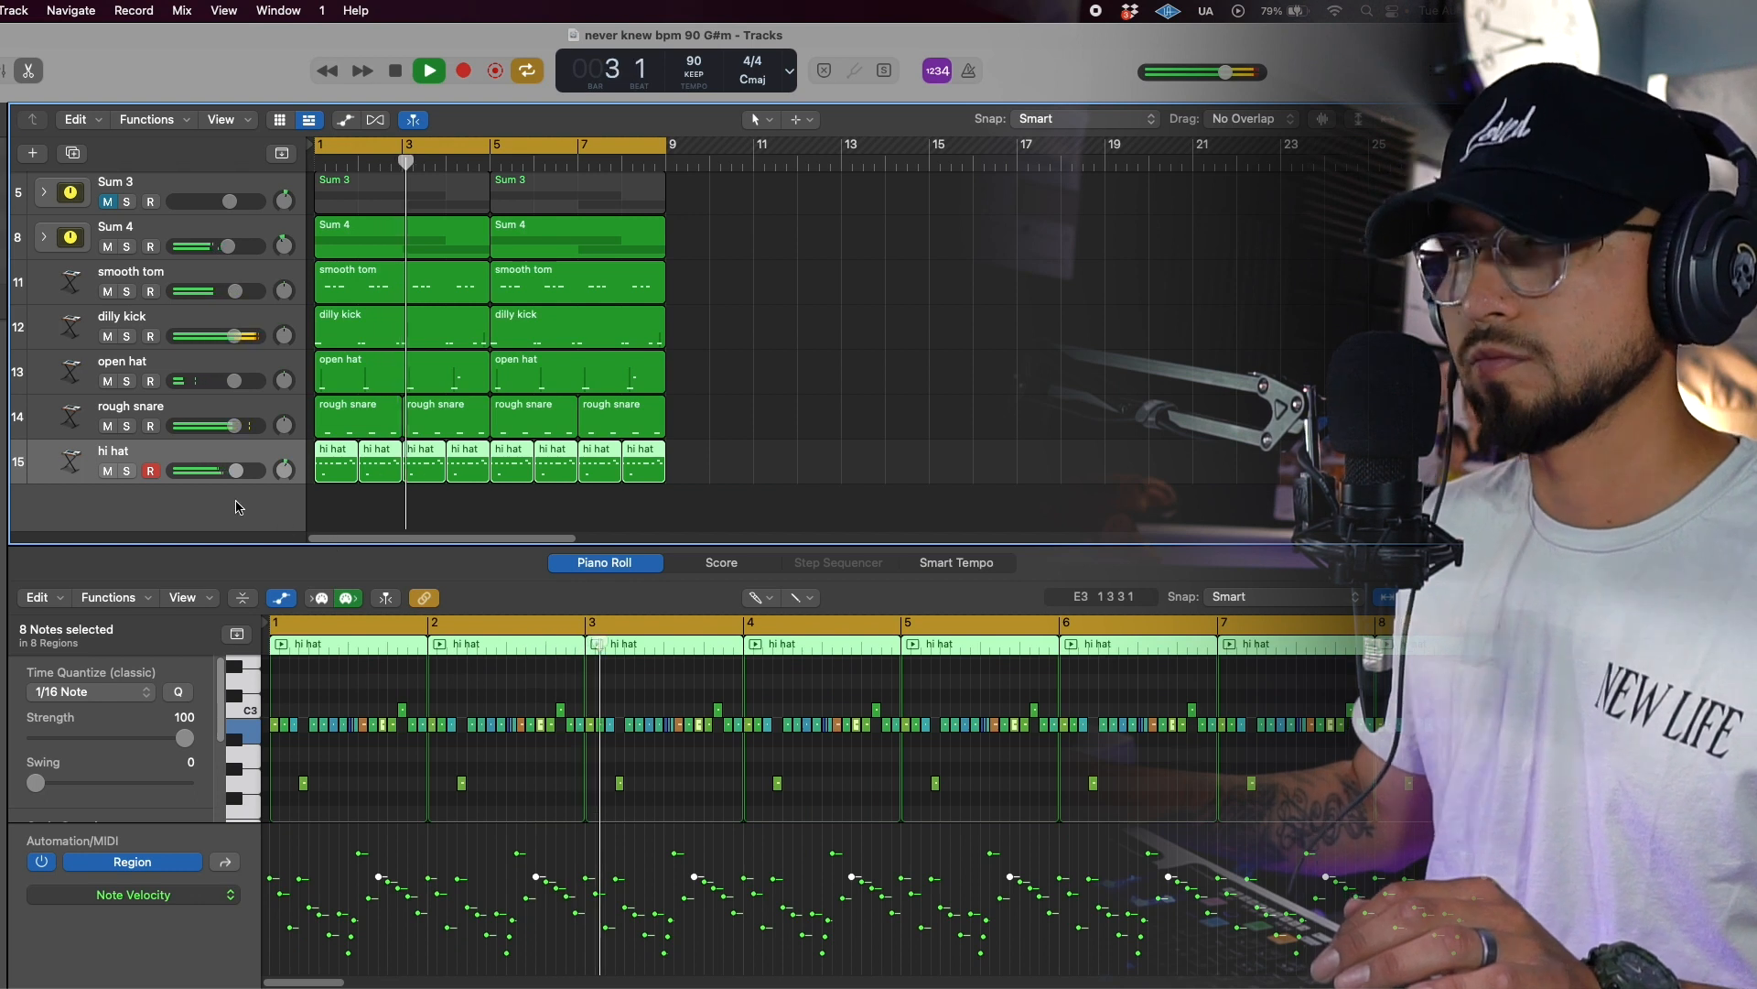
pyautogui.moveTo(236, 471); pyautogui.dragTo(238, 471)
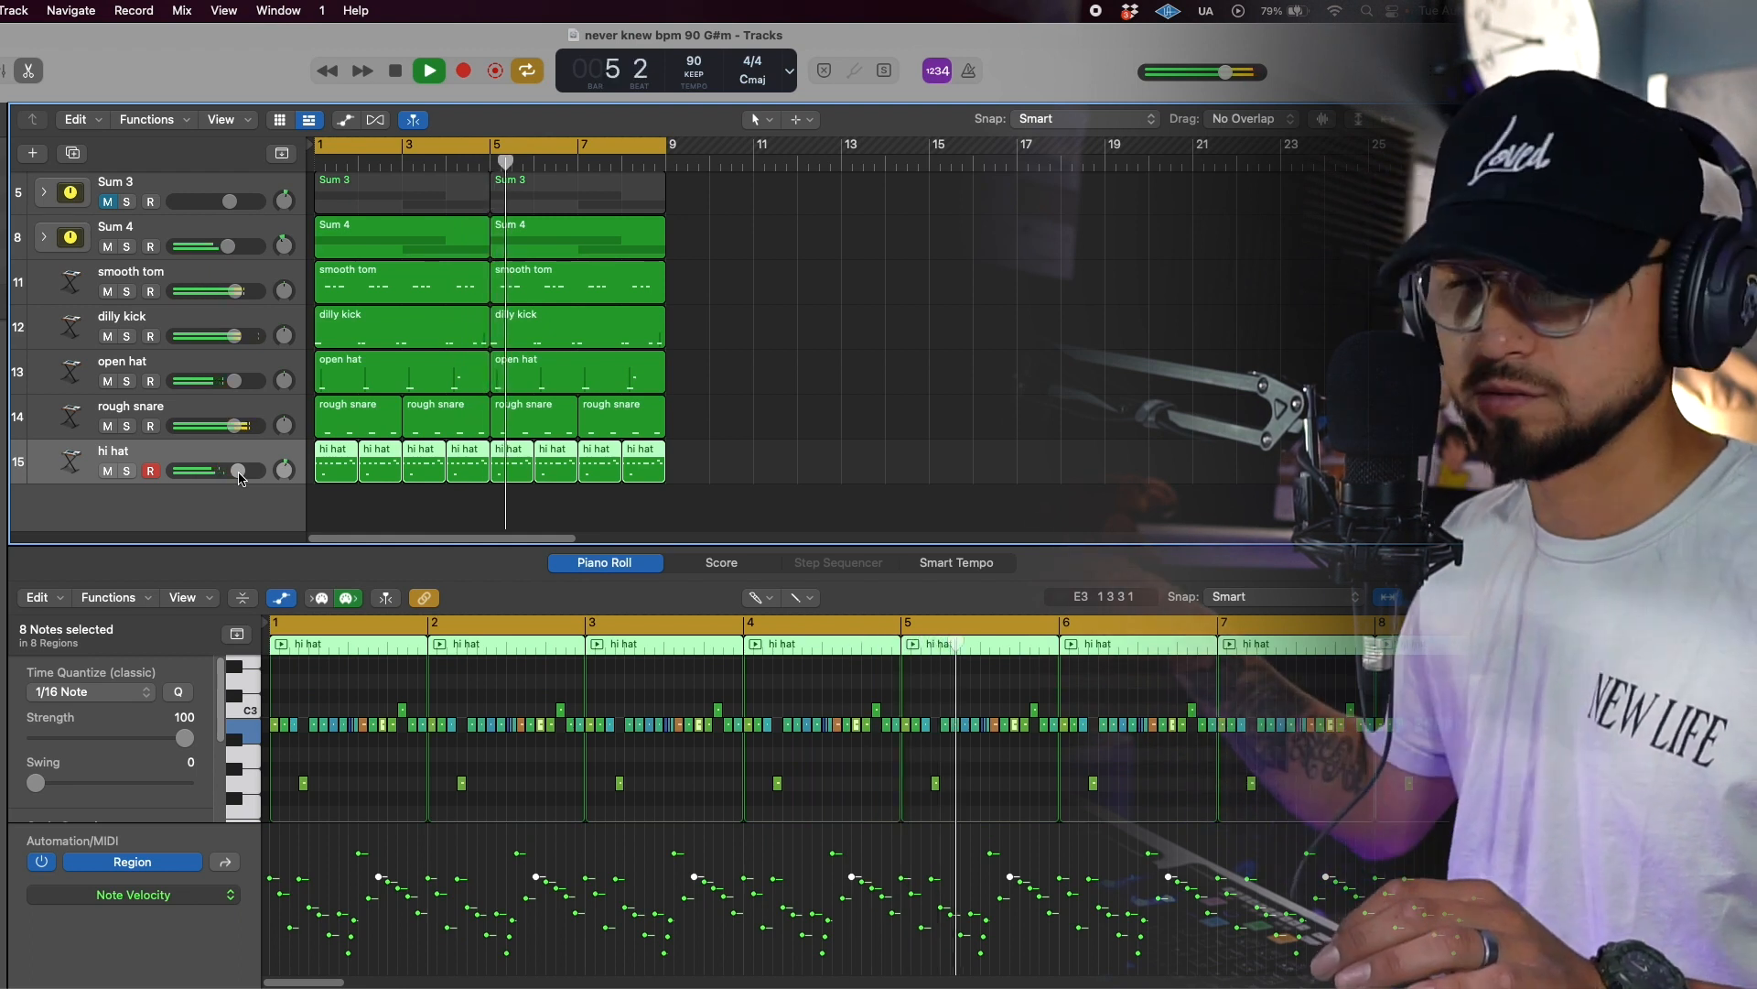
pyautogui.press('space')
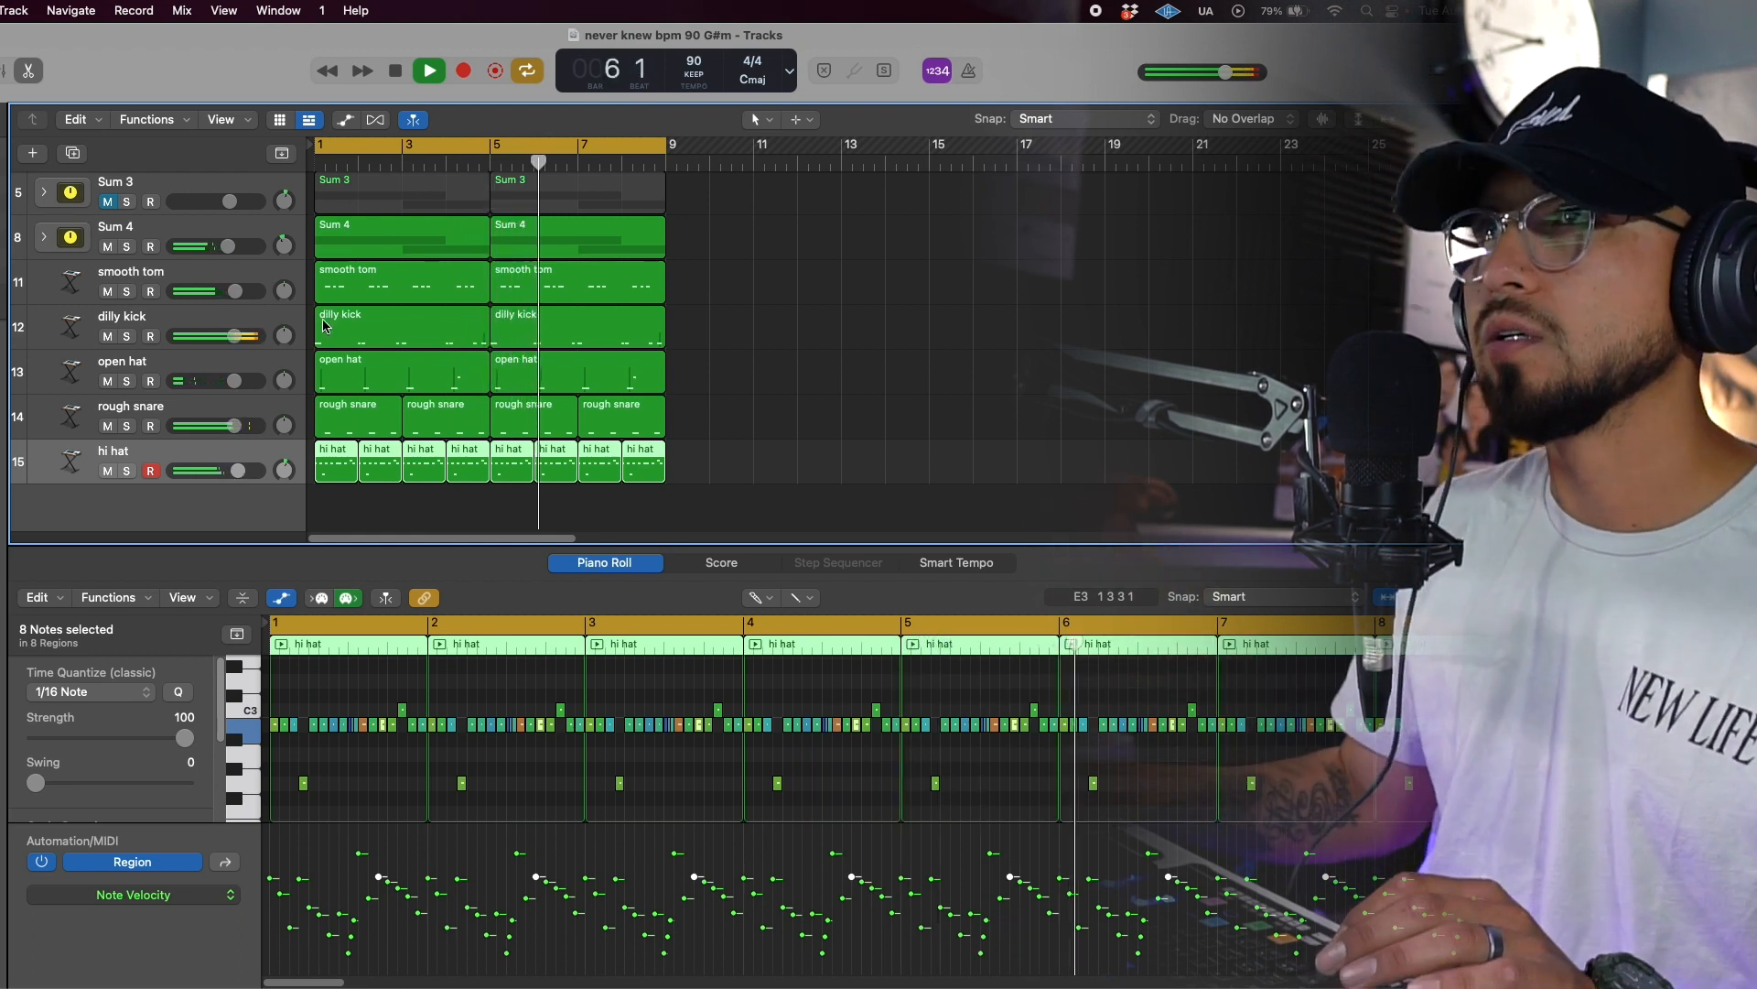